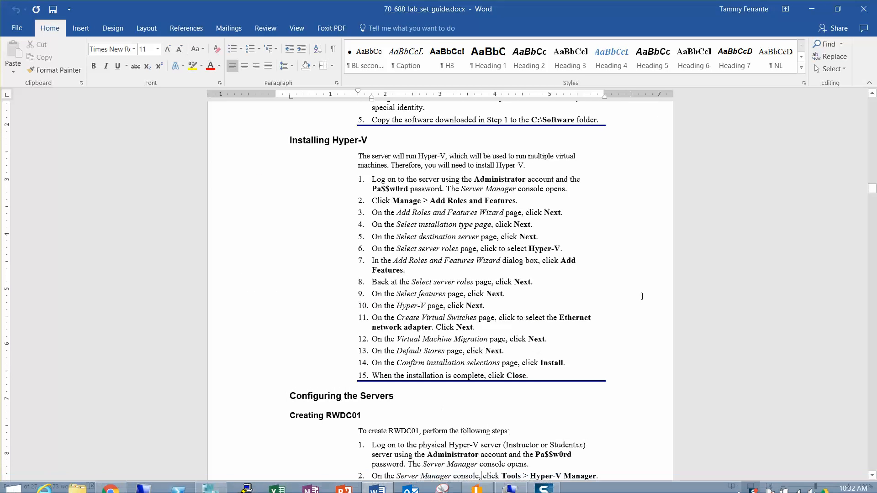
- Scroll through the lab guide to the Installing Active Directory and DNS instructions
{"action": "left_click", "coordinate": [543, 403]}
{"action": "key", "text": "Down"}
{"action": "key", "text": "Down"}
{"action": "key", "text": "Down"}
{"action": "key", "text": "Down"}
{"action": "key", "text": "Down"}
{"action": "key", "text": "Down"}
{"action": "key", "text": "Down"}
{"action": "key", "text": "Down"}
{"action": "key", "text": "Down"}
{"action": "key", "text": "Down"}
{"action": "key", "text": "Down"}
{"action": "key", "text": "Down"}
{"action": "key", "text": "Down"}
{"action": "key", "text": "Down"}
{"action": "key", "text": "Down"}
{"action": "key", "text": "Down"}
{"action": "key", "text": "Down"}
{"action": "key", "text": "Down"}
{"action": "key", "text": "Down"}
{"action": "key", "text": "Down"}
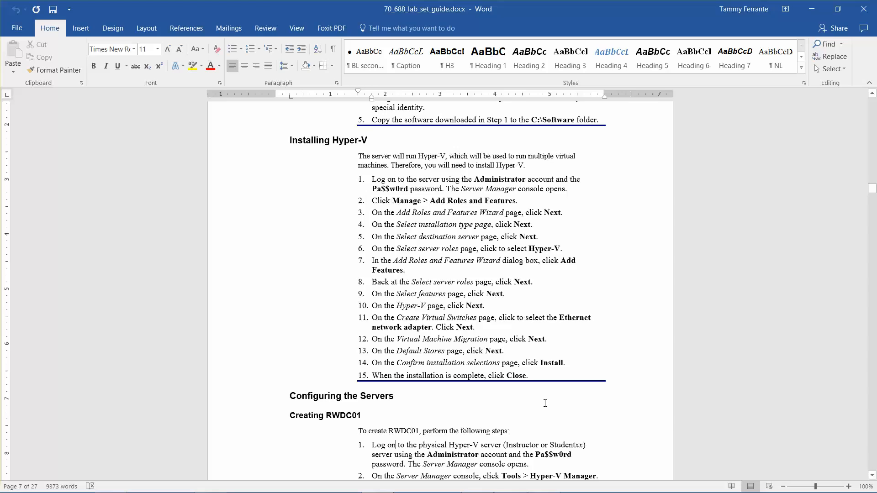
{"action": "key", "text": "Down"}
{"action": "key", "text": "Down"}
{"action": "key", "text": "Down"}
{"action": "key", "text": "Down"}
{"action": "key", "text": "Down"}
{"action": "key", "text": "Down"}
{"action": "key", "text": "Down"}
{"action": "key", "text": "Down"}
{"action": "key", "text": "Down"}
{"action": "key", "text": "Down"}
{"action": "key", "text": "Down"}
{"action": "key", "text": "Down"}
{"action": "key", "text": "Down"}
{"action": "key", "text": "Down"}
{"action": "key", "text": "Down"}
{"action": "key", "text": "Down"}
{"action": "key", "text": "Down"}
{"action": "key", "text": "Down"}
{"action": "key", "text": "Down"}
{"action": "key", "text": "Down"}
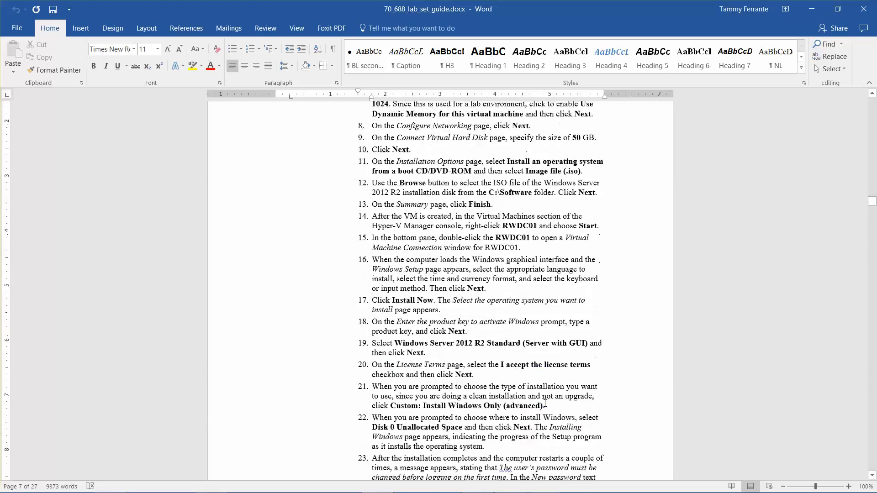
{"action": "key", "text": "Down"}
{"action": "key", "text": "Down"}
{"action": "key", "text": "Down"}
{"action": "key", "text": "Down"}
{"action": "key", "text": "Down"}
{"action": "key", "text": "Down"}
{"action": "key", "text": "Down"}
{"action": "key", "text": "Down"}
{"action": "key", "text": "Down"}
{"action": "key", "text": "Down"}
{"action": "key", "text": "Down"}
{"action": "key", "text": "Down"}
{"action": "key", "text": "Down"}
{"action": "key", "text": "Down"}
{"action": "key", "text": "Down"}
{"action": "key", "text": "Down"}
{"action": "key", "text": "Down"}
{"action": "key", "text": "Down"}
{"action": "key", "text": "Down"}
{"action": "key", "text": "Down"}
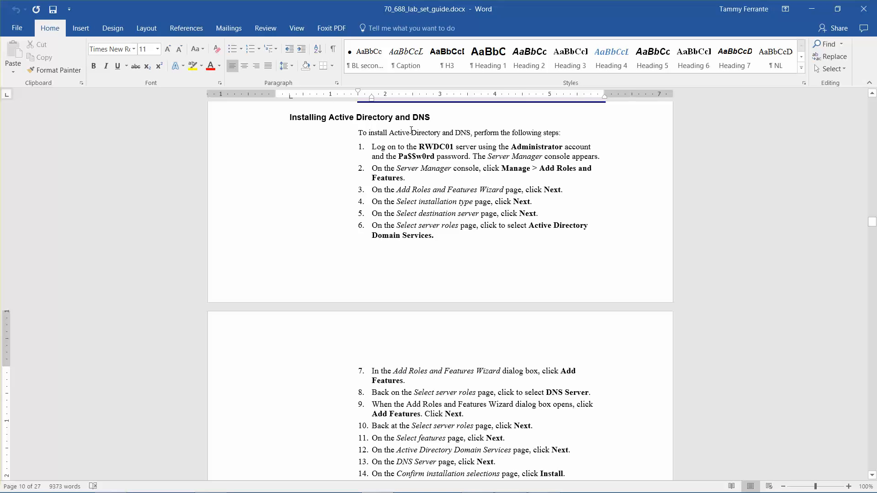
- Start the Add Roles and Features wizard on RWDC01 and select the Active Directory Domain Services and DNS Server roles with their required features
{"action": "left_click", "coordinate": [812, 9]}
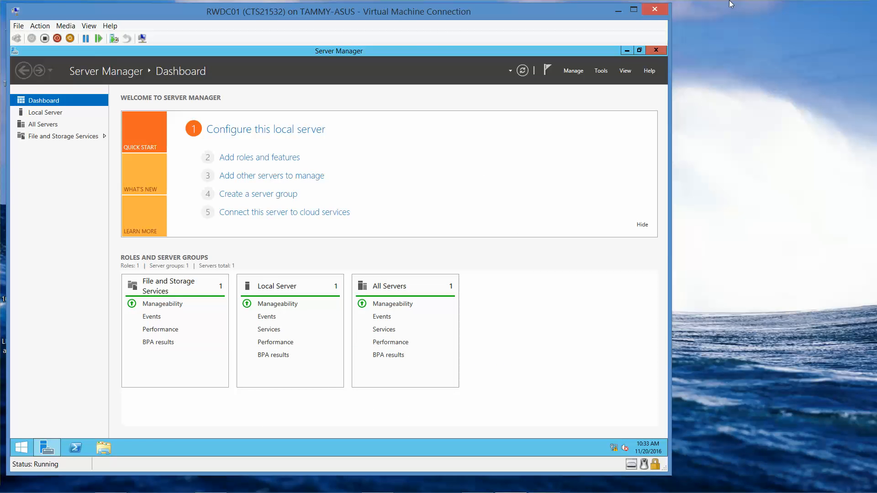
{"action": "left_click", "coordinate": [571, 71]}
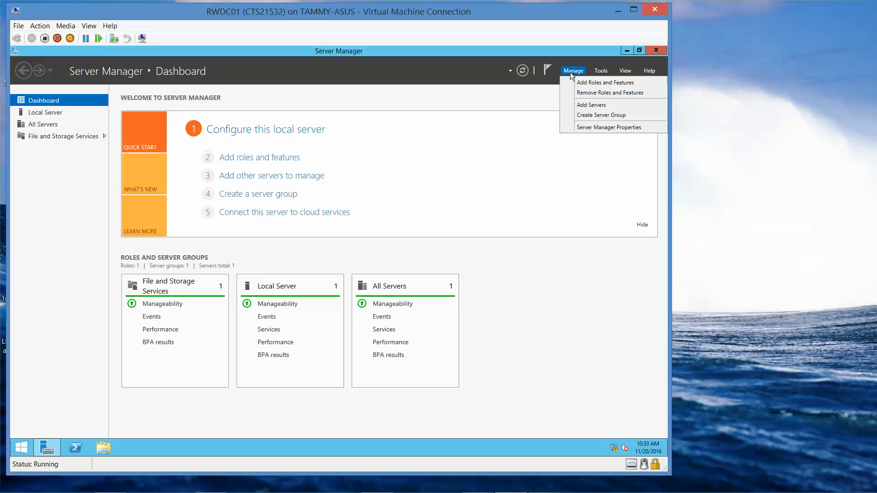
{"action": "left_click", "coordinate": [579, 83]}
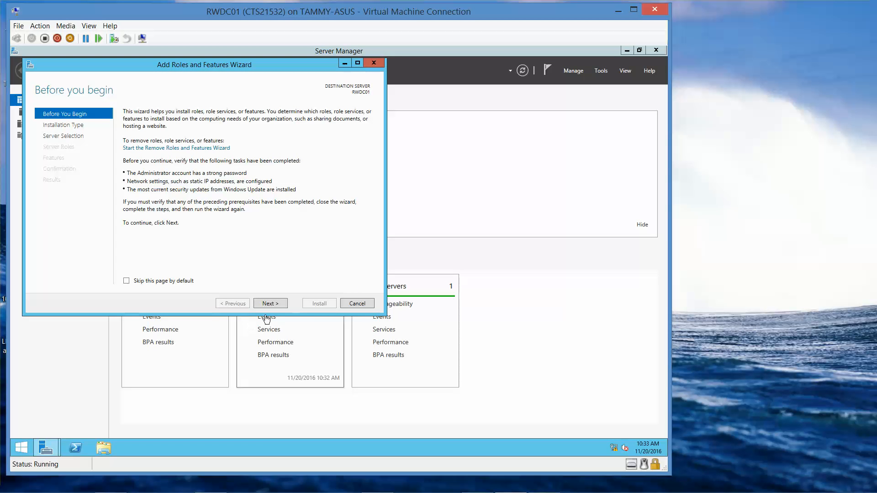
{"action": "left_click", "coordinate": [275, 302]}
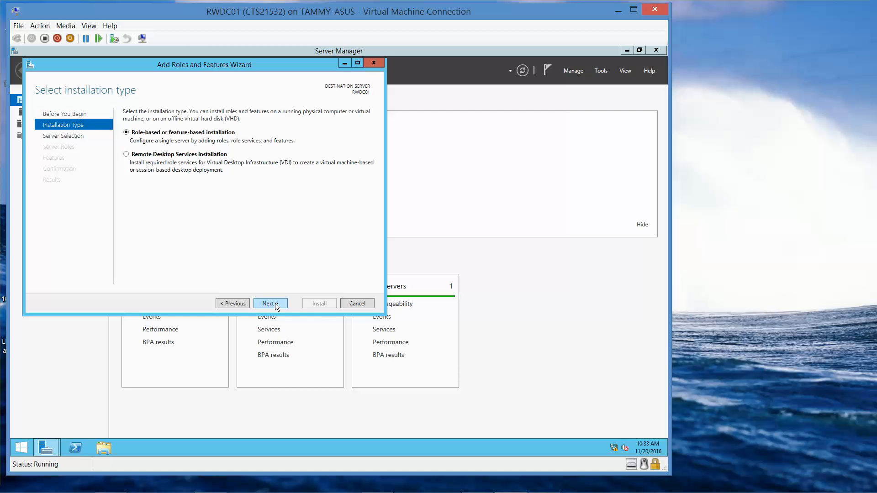
{"action": "left_click", "coordinate": [274, 303]}
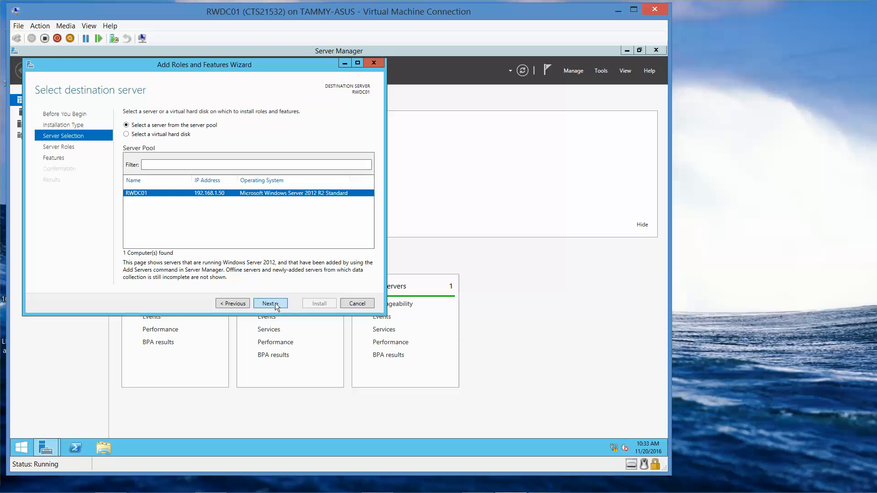
{"action": "left_click", "coordinate": [275, 303]}
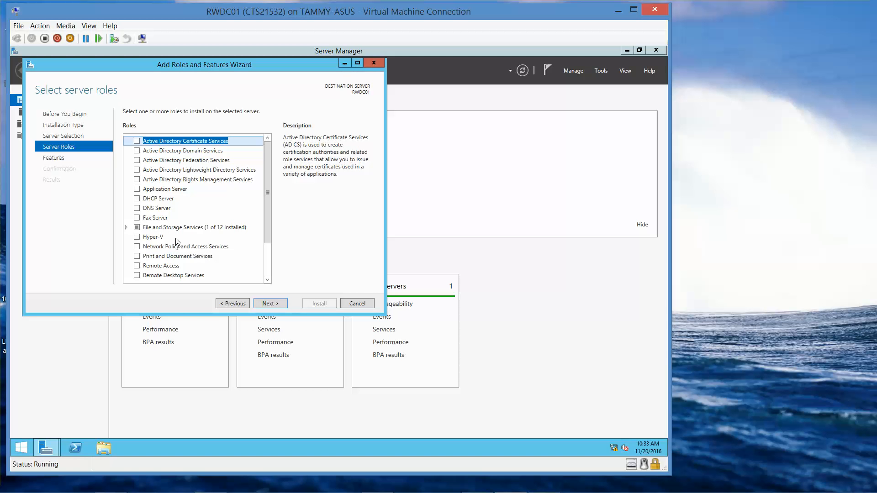
{"action": "left_click", "coordinate": [137, 151]}
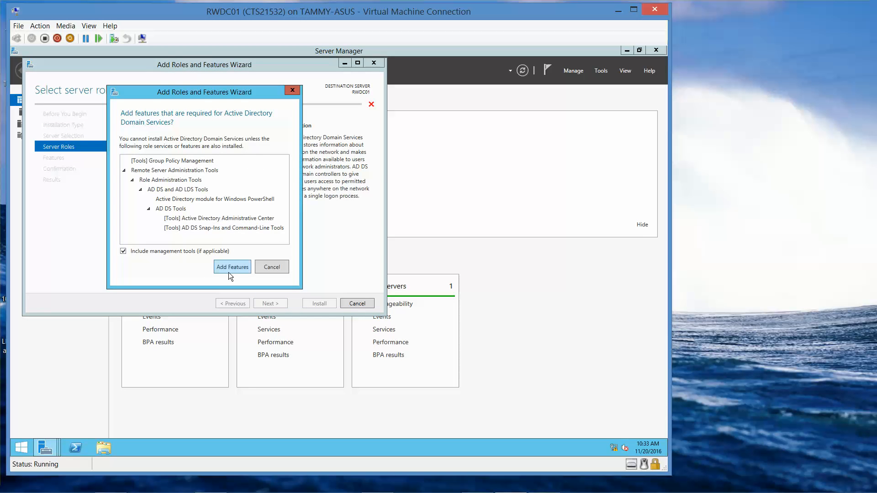
{"action": "left_click", "coordinate": [230, 268]}
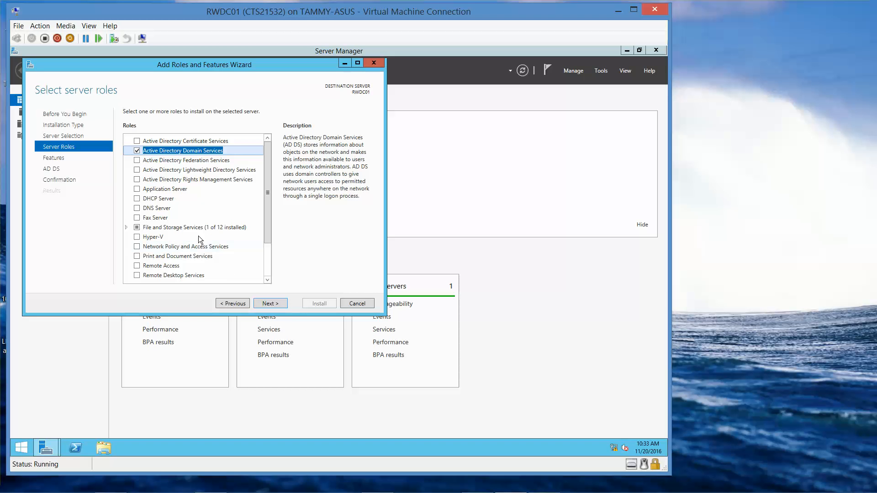
{"action": "left_click", "coordinate": [136, 209]}
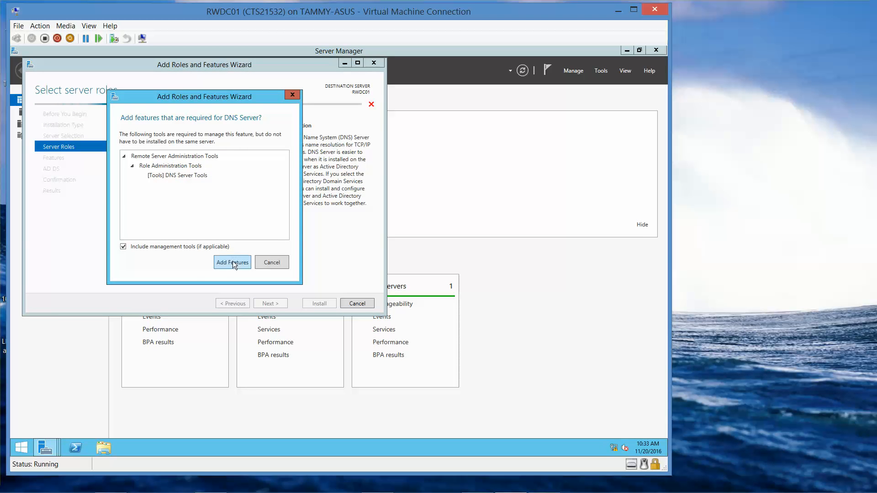
{"action": "left_click", "coordinate": [232, 262]}
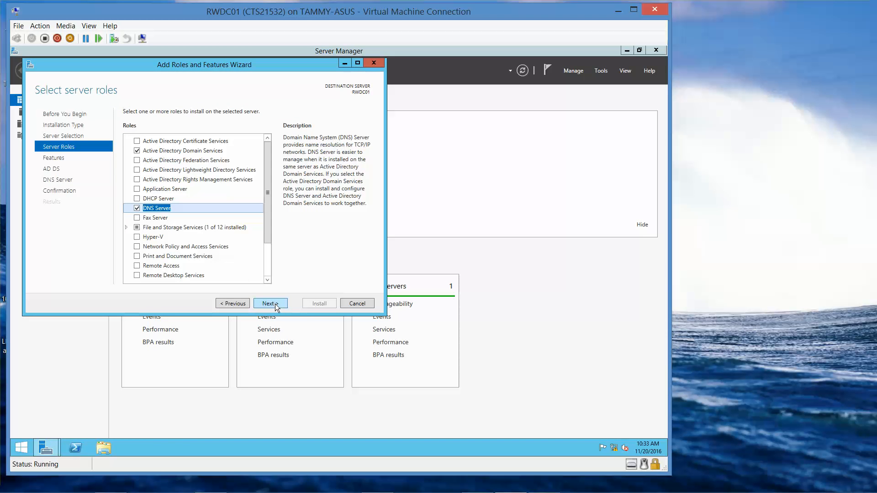
- Advance through the remaining wizard pages, install the selected roles, and close the wizard
{"action": "left_click", "coordinate": [276, 304]}
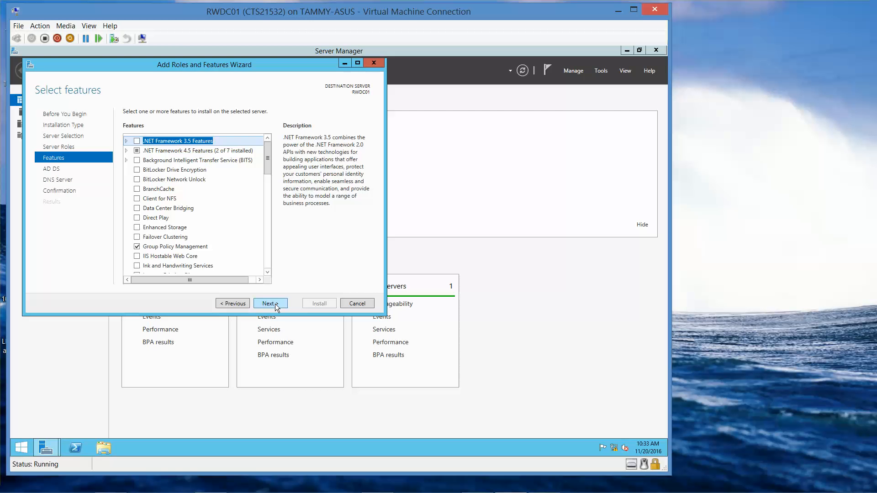
{"action": "left_click", "coordinate": [275, 304]}
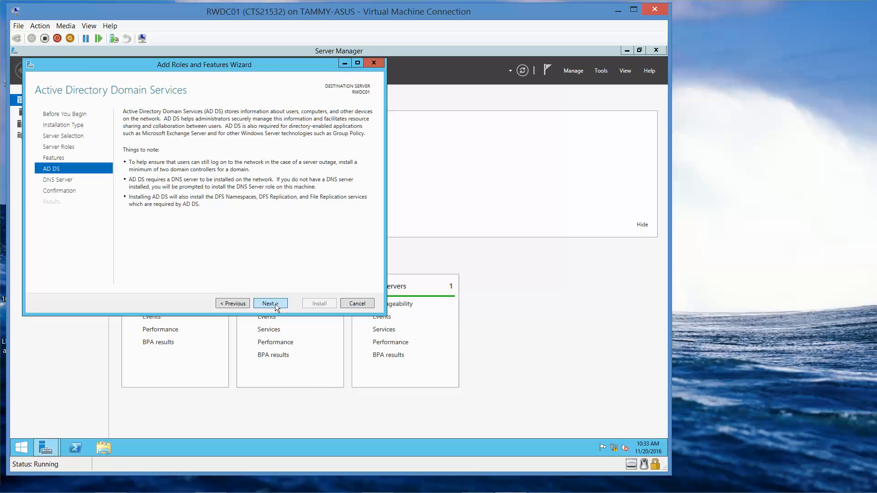
{"action": "left_click", "coordinate": [275, 304]}
{"action": "left_click", "coordinate": [276, 304]}
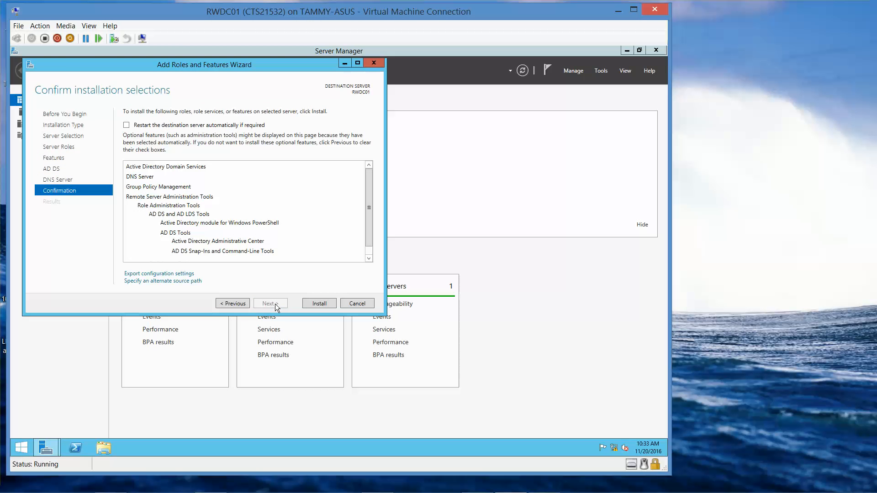
{"action": "left_click", "coordinate": [326, 305]}
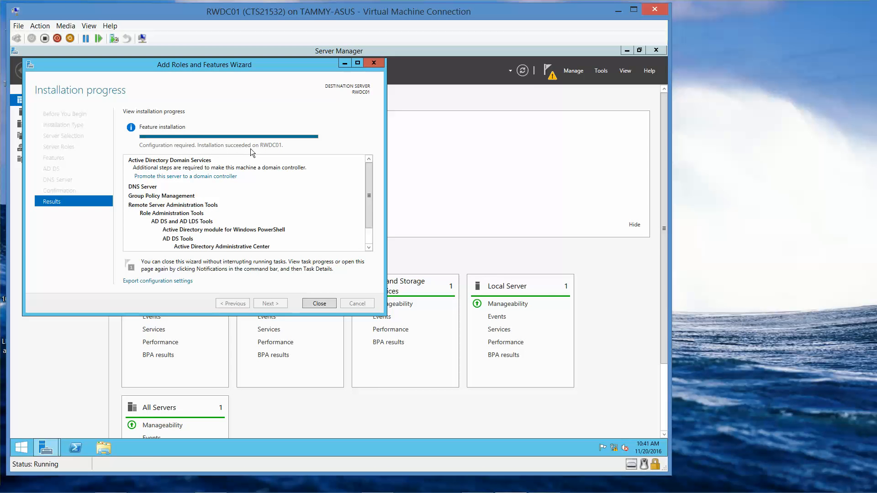
{"action": "left_click", "coordinate": [318, 303]}
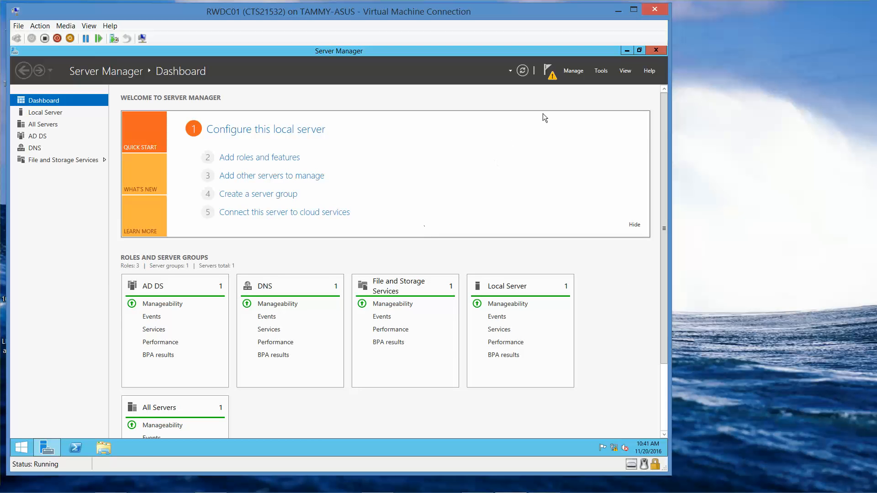
- Open DNS Manager and enlarge its window and navigation pane
{"action": "left_click", "coordinate": [599, 72]}
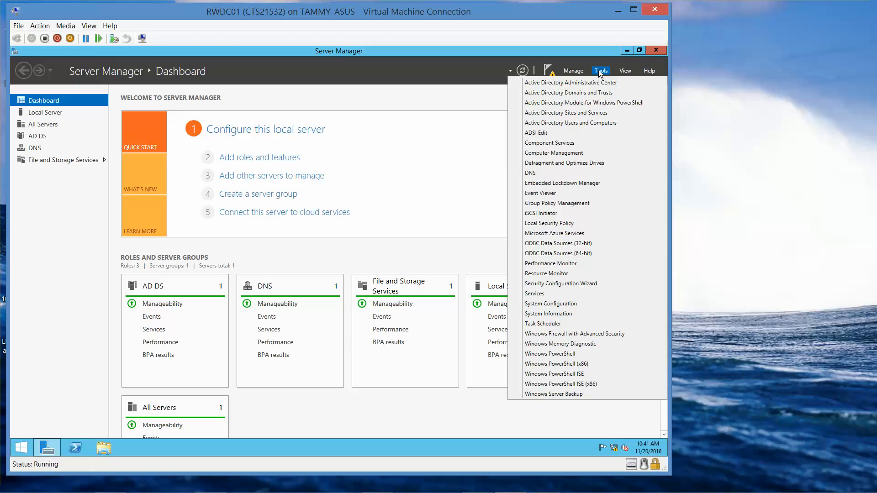
{"action": "left_click", "coordinate": [538, 173]}
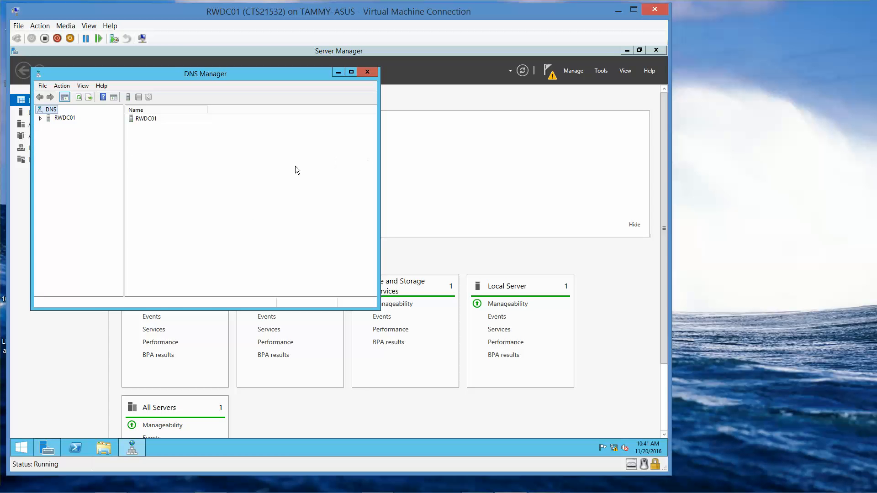
{"action": "left_click", "coordinate": [626, 50]}
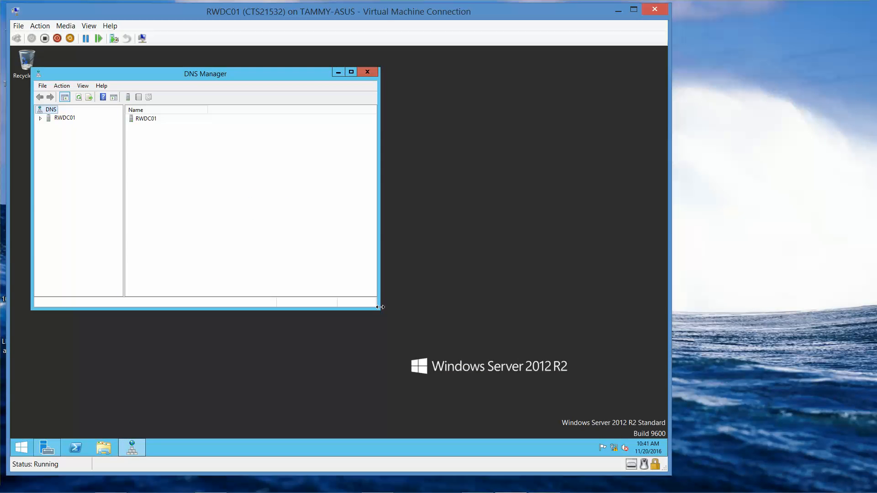
{"action": "left_click_drag", "start_coordinate": [486, 354], "coordinate": [562, 386]}
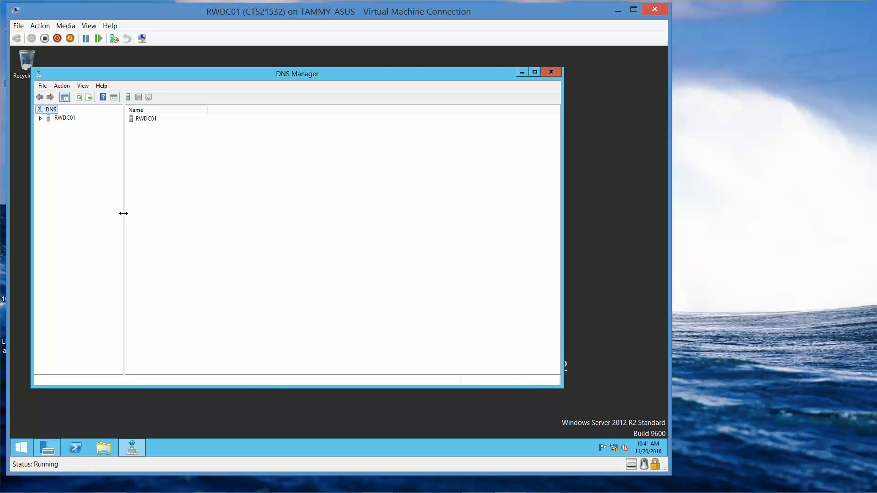
{"action": "left_click_drag", "start_coordinate": [123, 213], "coordinate": [187, 223]}
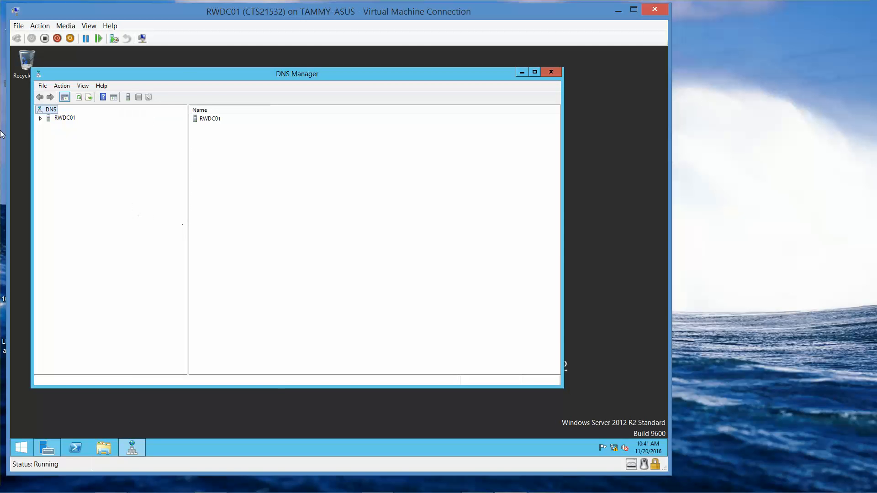
- Start a new primary forward lookup zone on RWDC01 and name it contoso.com
{"action": "left_click", "coordinate": [41, 118]}
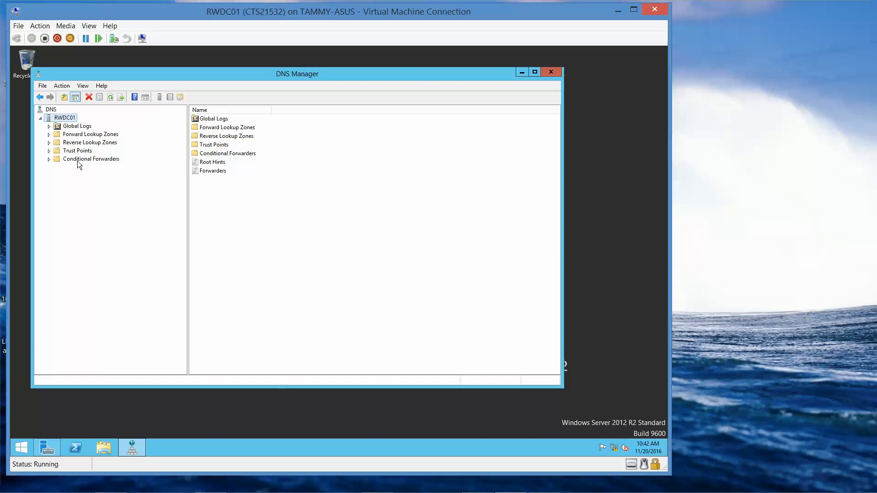
{"action": "left_click", "coordinate": [50, 135]}
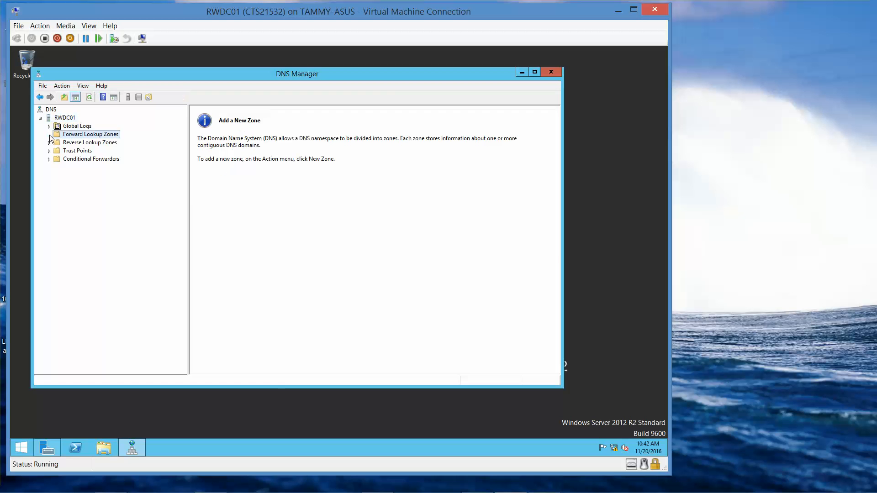
{"action": "right_click", "coordinate": [84, 136]}
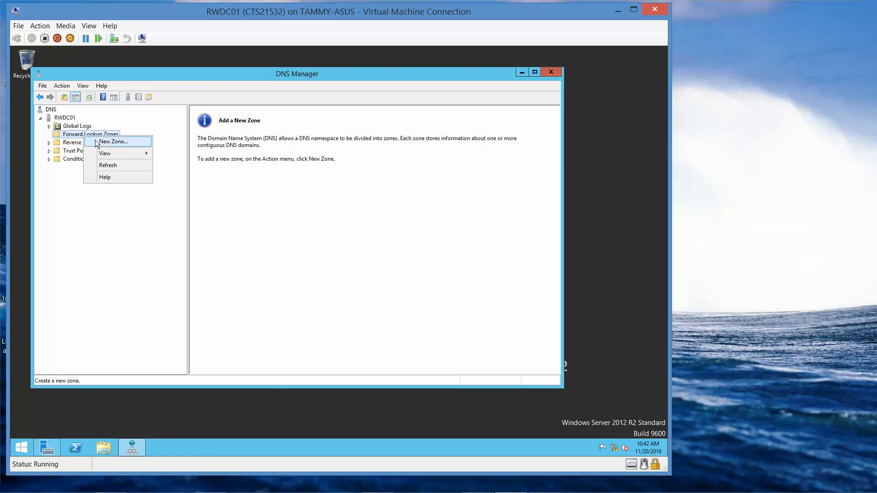
{"action": "left_click", "coordinate": [100, 141]}
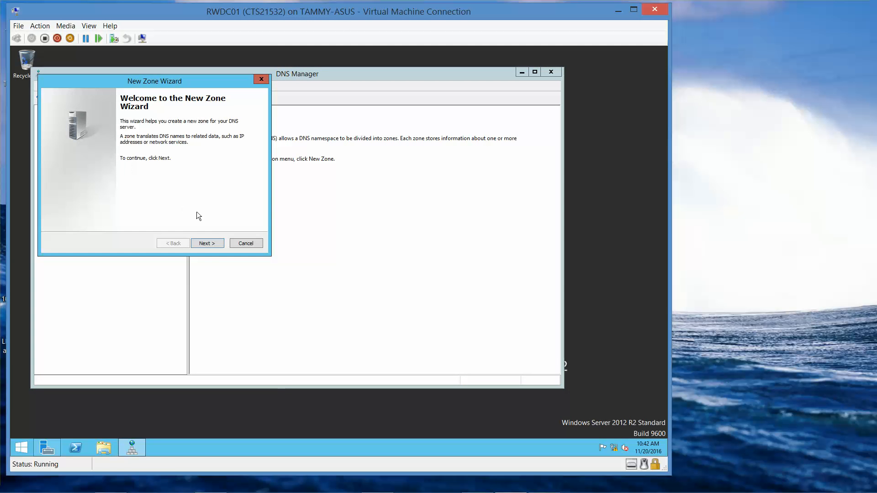
{"action": "left_click", "coordinate": [214, 245]}
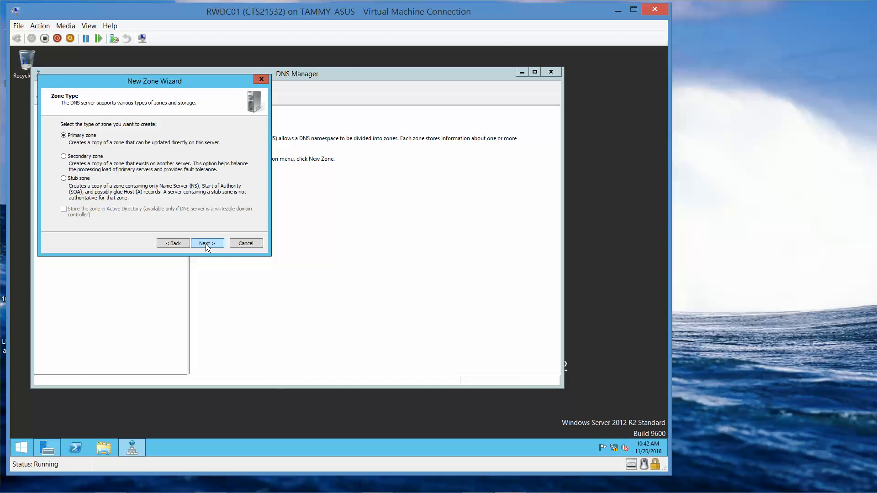
{"action": "left_click", "coordinate": [205, 244]}
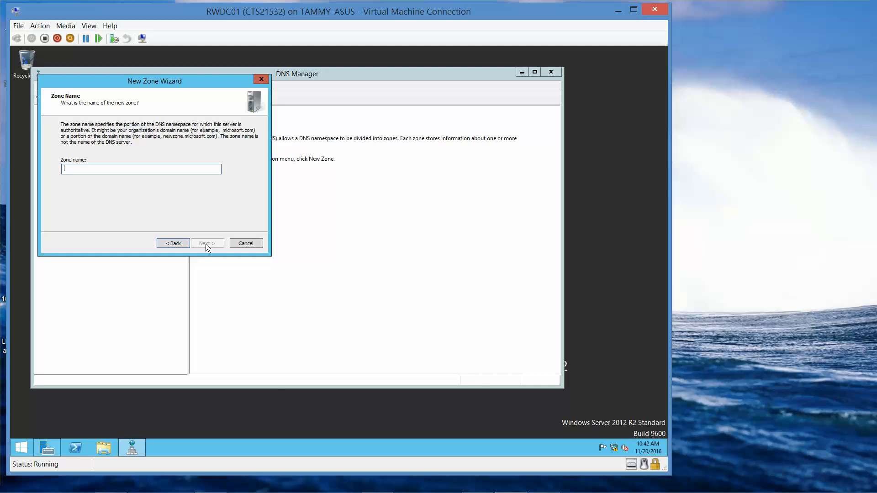
{"action": "type", "text": "contoso.com"}
{"action": "left_click", "coordinate": [207, 245]}
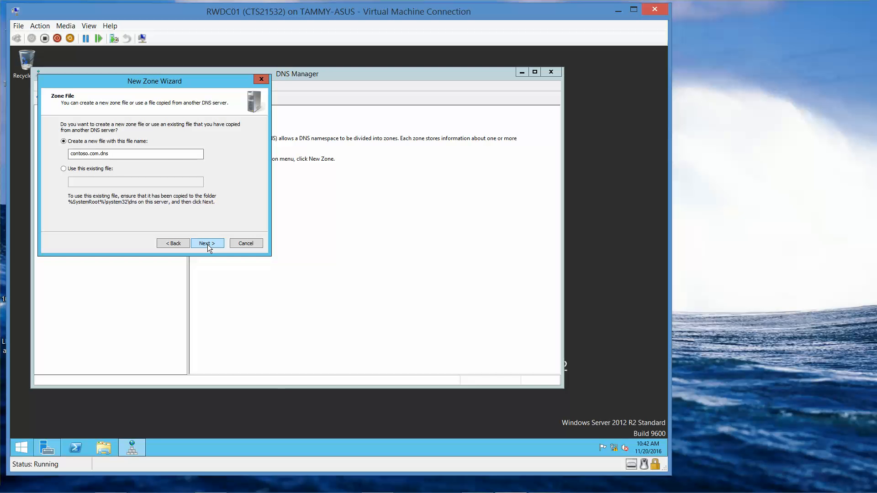
- Keep the default zone file, allow both nonsecure and secure dynamic updates, and finish creating the zone
{"action": "left_click", "coordinate": [207, 244]}
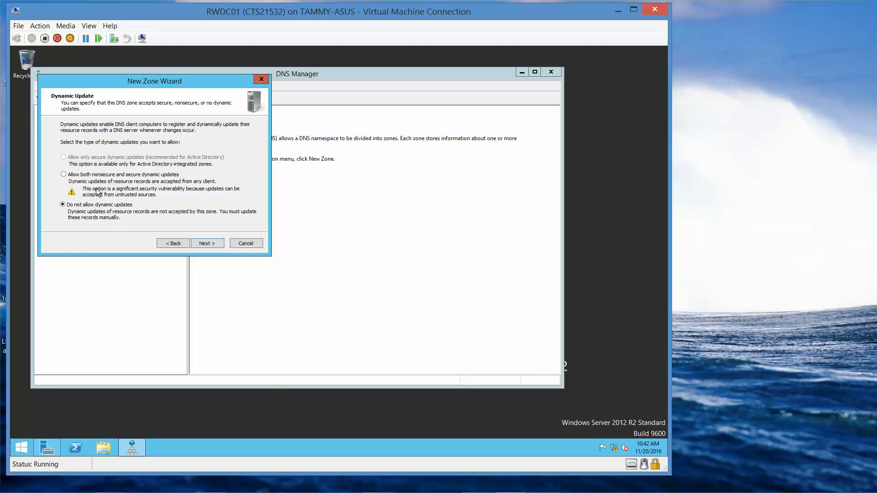
{"action": "left_click", "coordinate": [63, 175]}
{"action": "left_click", "coordinate": [208, 243]}
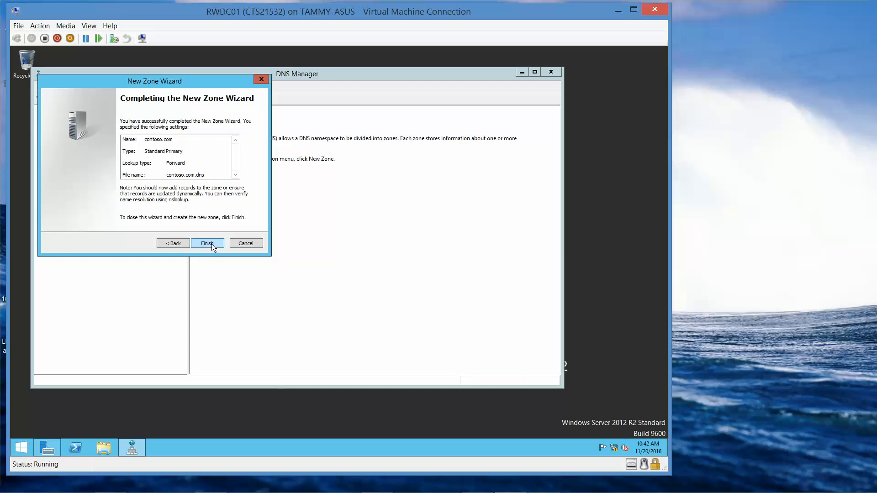
{"action": "left_click", "coordinate": [211, 243]}
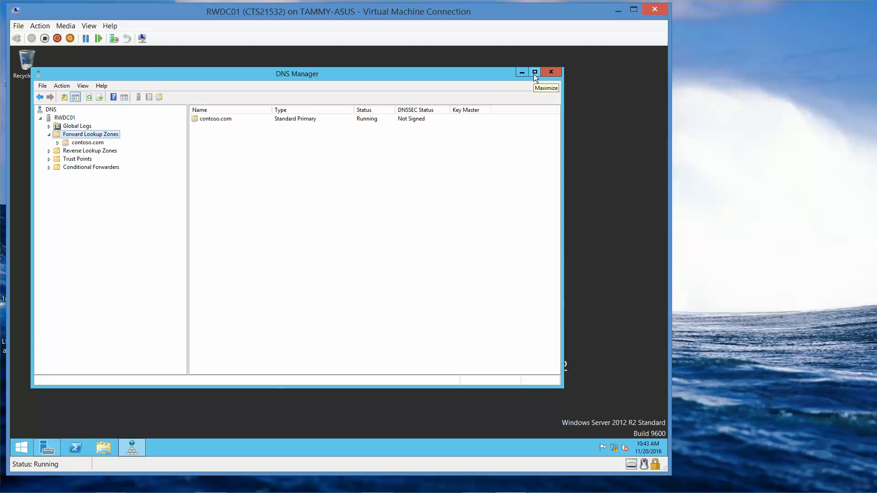
- Switch to Server Manager and start promoting this server to a domain controller from the post-deployment notification
{"action": "left_click", "coordinate": [51, 453]}
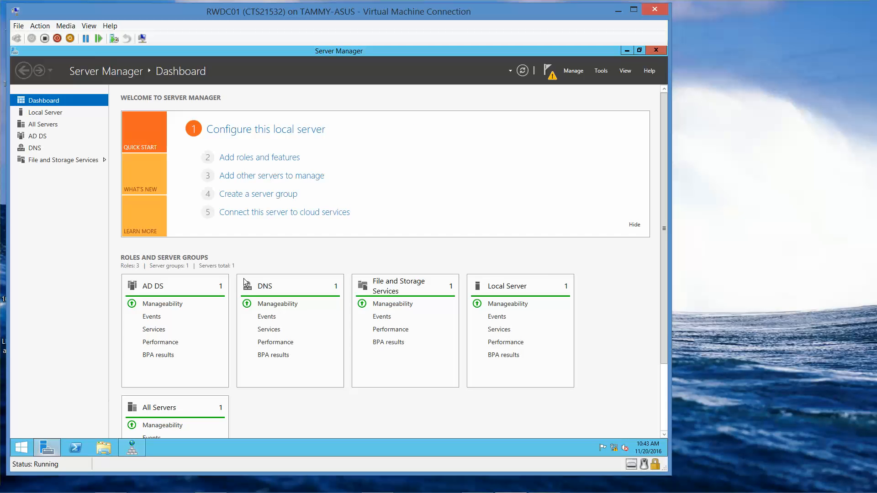
{"action": "left_click", "coordinate": [552, 78]}
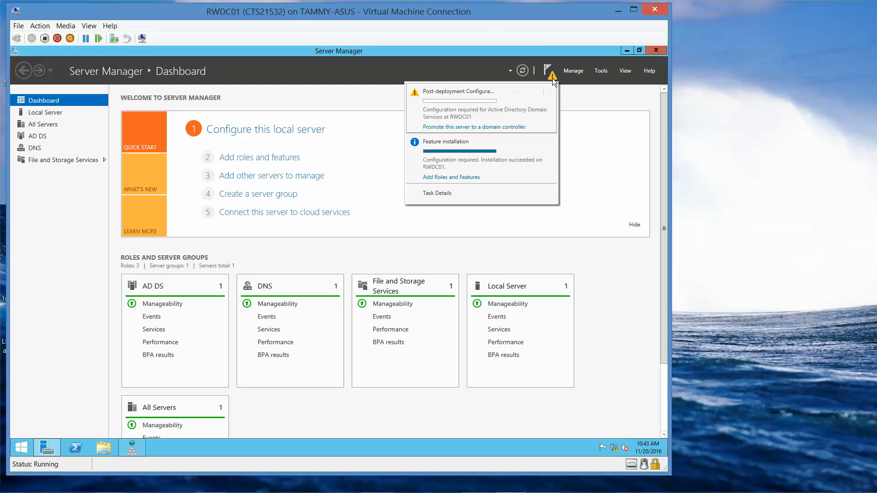
{"action": "left_click", "coordinate": [482, 130]}
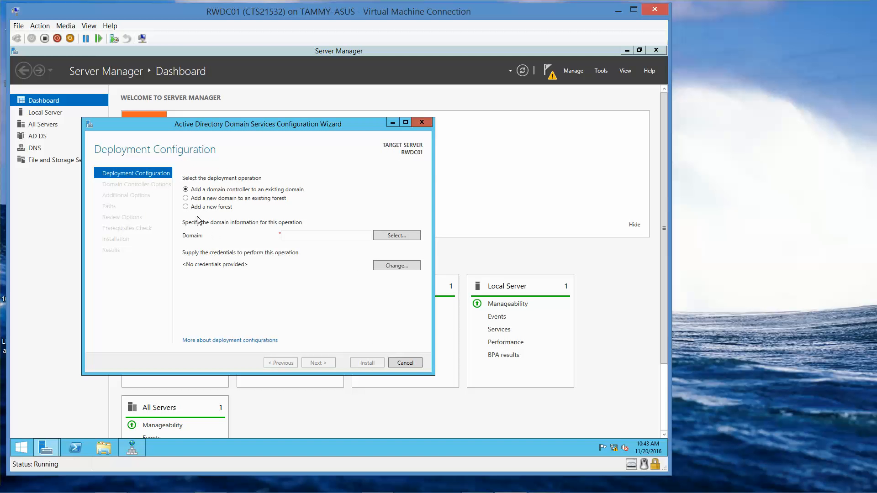
- Choose to add a new forest with root domain name contoso.com and continue
{"action": "left_click", "coordinate": [186, 207]}
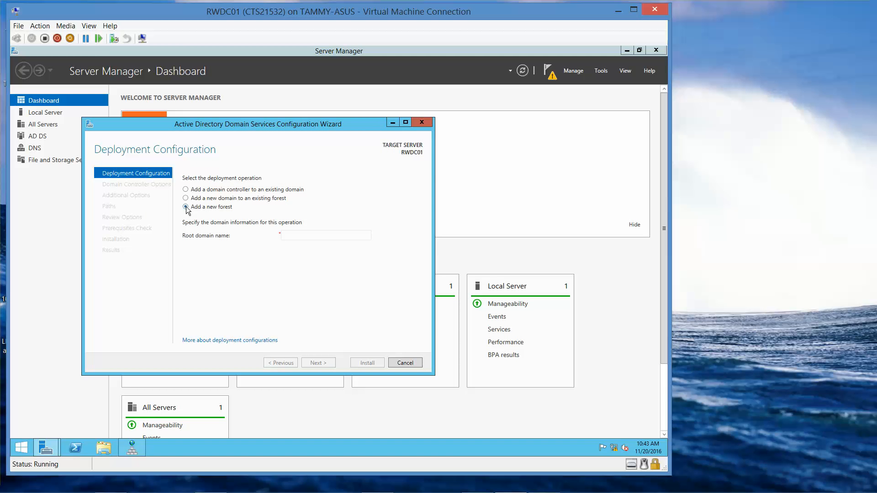
{"action": "left_click", "coordinate": [339, 237]}
{"action": "type", "text": "contoso"}
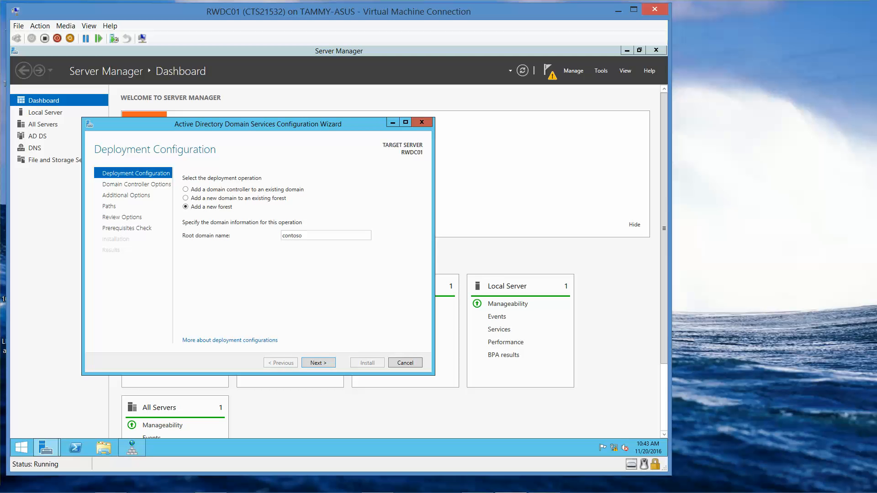
{"action": "type", "text": ".com"}
{"action": "left_click", "coordinate": [319, 362]}
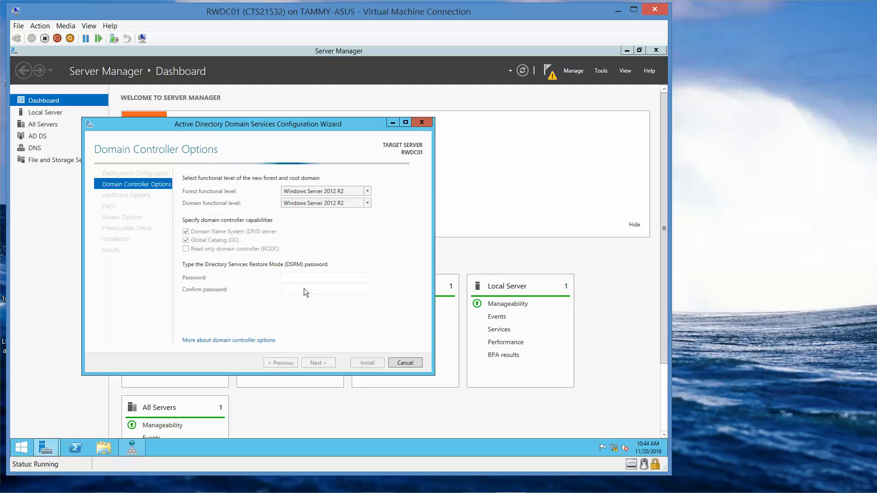
- Enter and confirm the Directory Services Restore Mode password and continue
{"action": "mouse_move", "coordinate": [349, 491]}
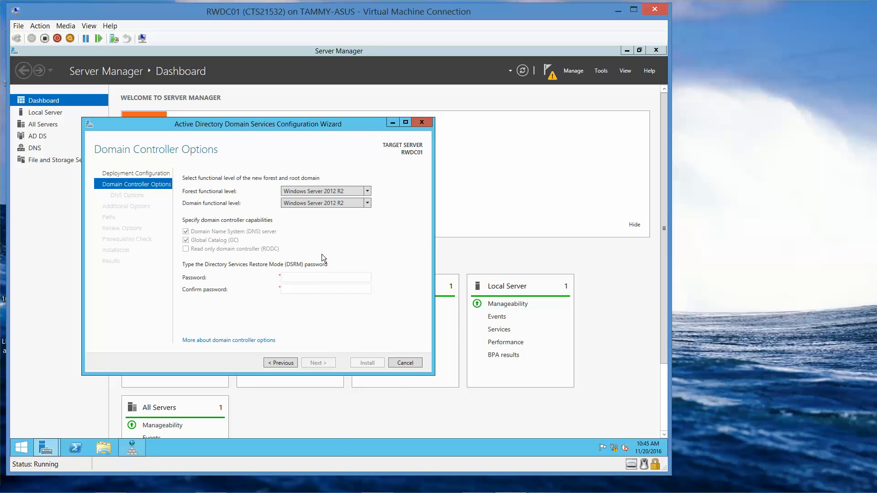
{"action": "left_click", "coordinate": [312, 278]}
{"action": "type", "text": "Pa$$w0rd"}
{"action": "key", "text": "Tab"}
{"action": "type", "text": "Pa$"}
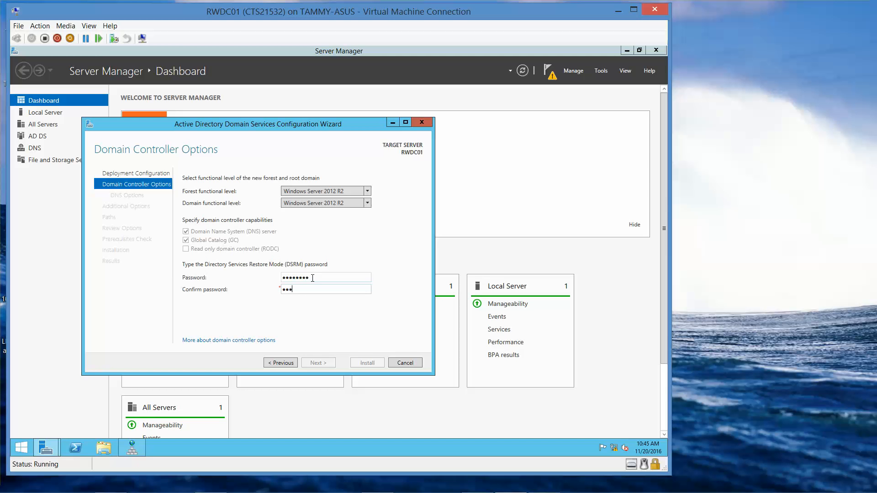
{"action": "type", "text": "$w0rd"}
{"action": "key", "text": "Return"}
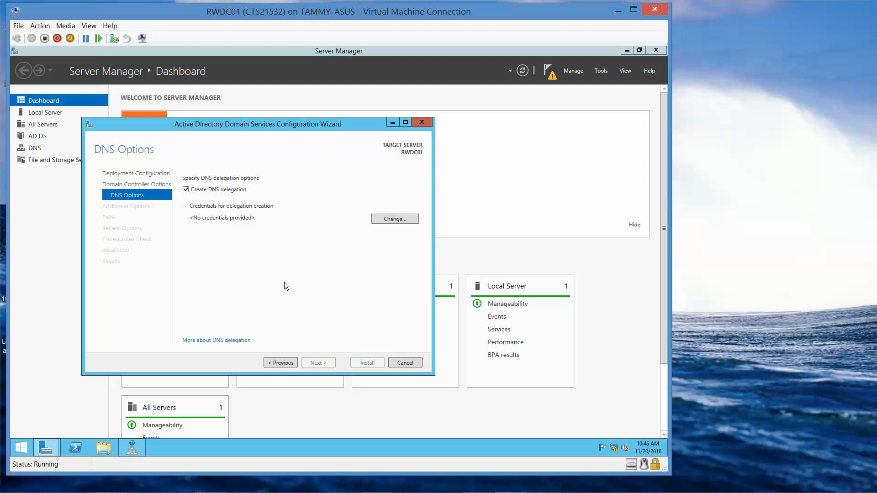
- Set the DNS delegation credentials to the Administrator account with its password
{"action": "left_click", "coordinate": [280, 364]}
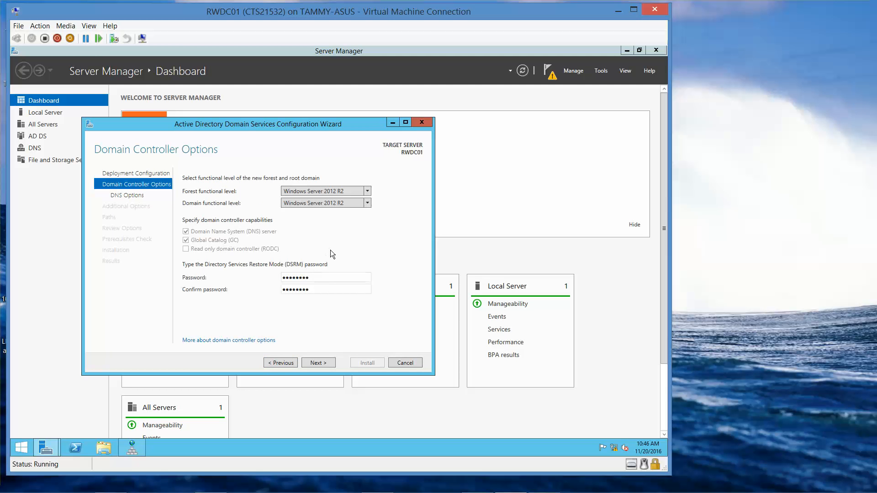
{"action": "left_click", "coordinate": [318, 363]}
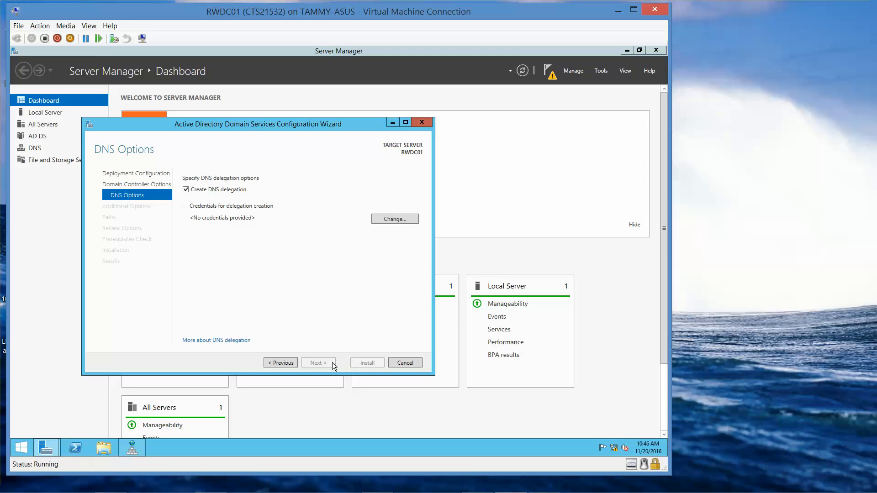
{"action": "left_click", "coordinate": [391, 221]}
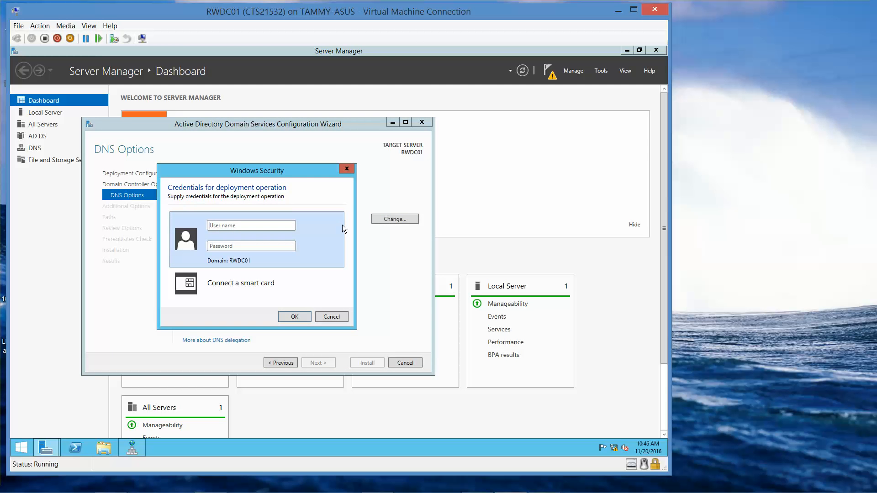
{"action": "type", "text": "Administrator"}
{"action": "key", "text": "Tab"}
{"action": "type", "text": "Pa$$w0rd"}
{"action": "left_click", "coordinate": [296, 317]}
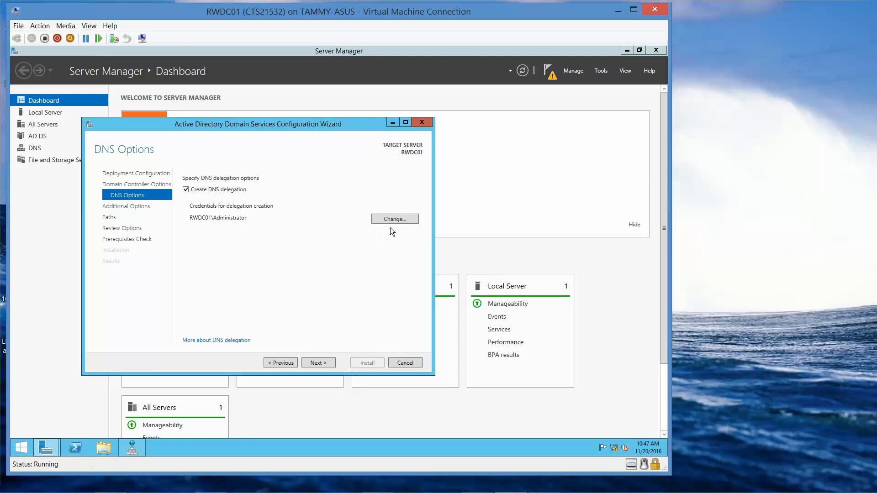
- Accept the CONTOSO NetBIOS name, default paths and review options, advancing to the prerequisites check
{"action": "left_click", "coordinate": [318, 362]}
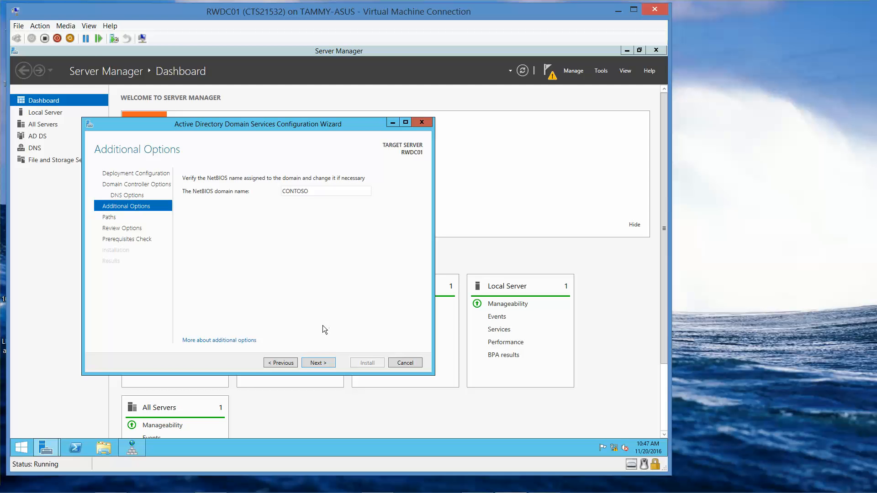
{"action": "mouse_move", "coordinate": [548, 488]}
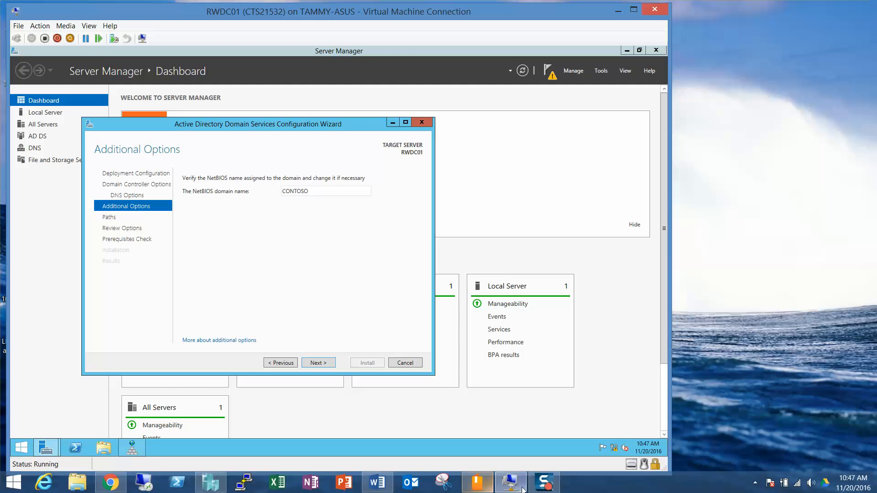
{"action": "left_click", "coordinate": [318, 362]}
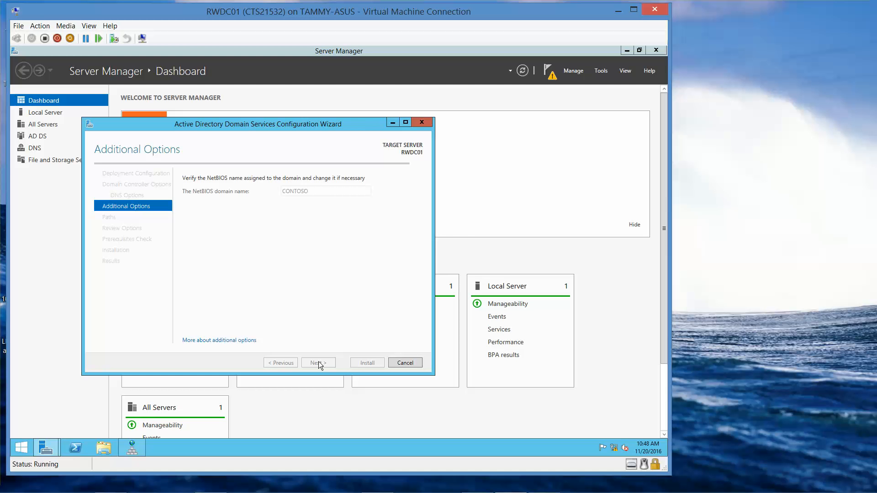
{"action": "left_click", "coordinate": [329, 365]}
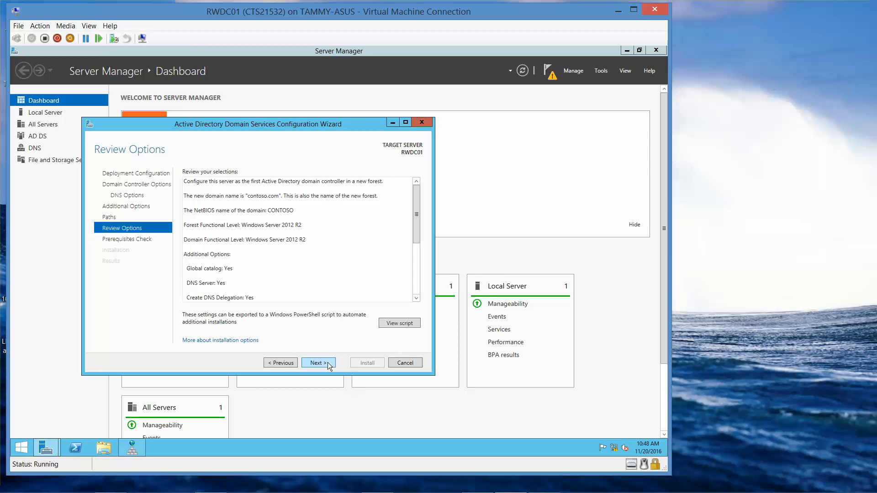
{"action": "left_click", "coordinate": [324, 365]}
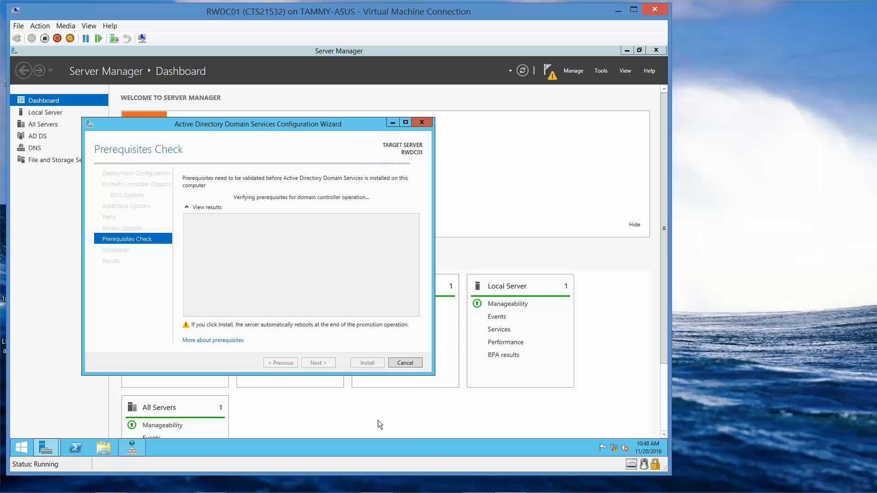
- Install the domain controller promotion, then dismiss the sign-out notice and close the wizard
{"action": "mouse_move", "coordinate": [466, 491]}
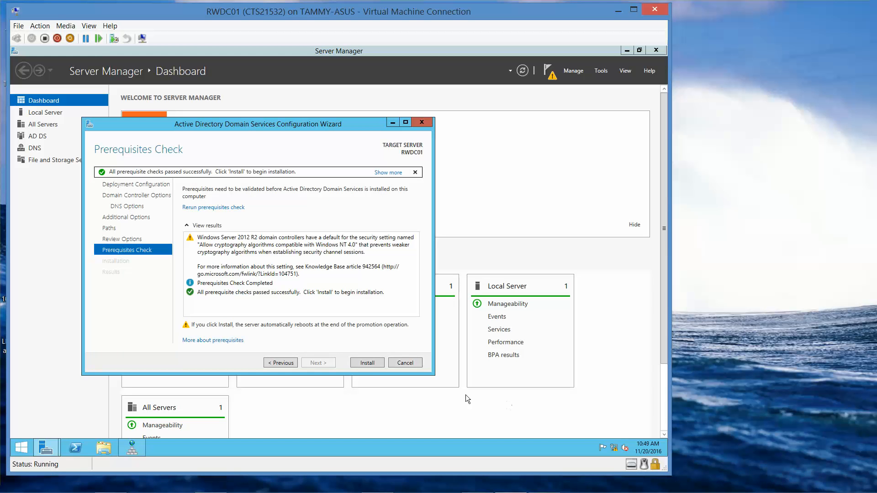
{"action": "left_click", "coordinate": [367, 363]}
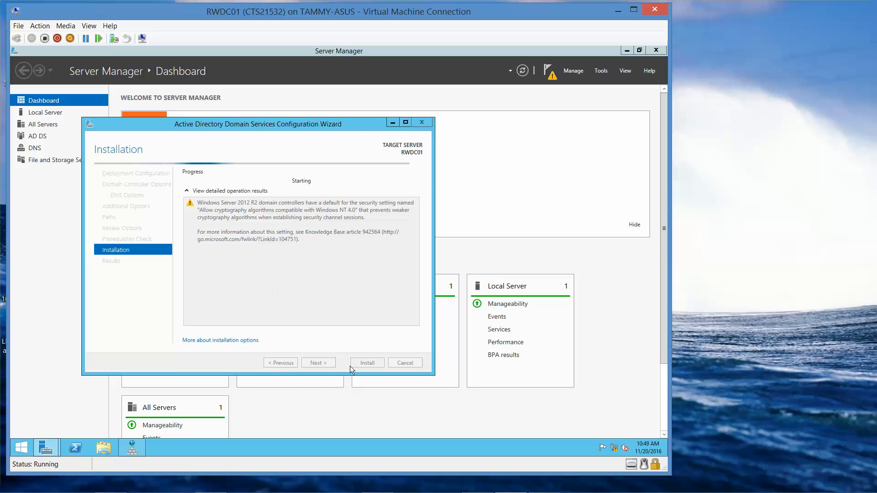
{"action": "mouse_move", "coordinate": [449, 492]}
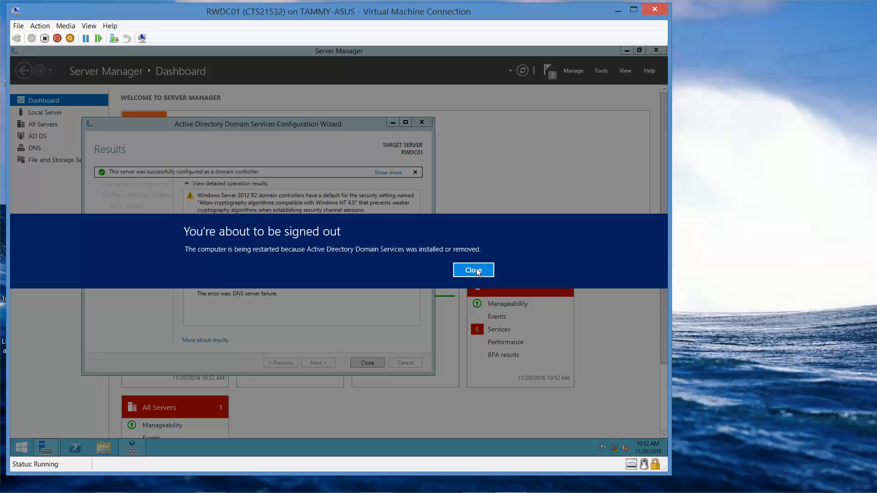
{"action": "left_click", "coordinate": [475, 271]}
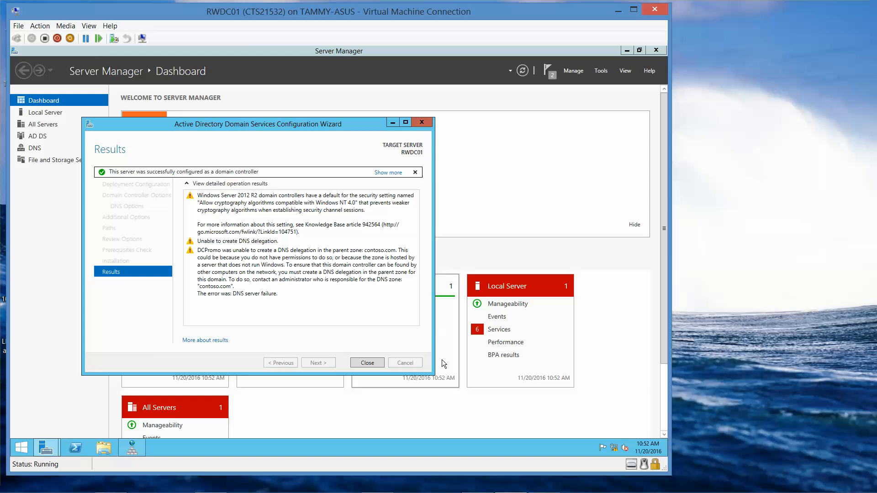
{"action": "left_click", "coordinate": [377, 362]}
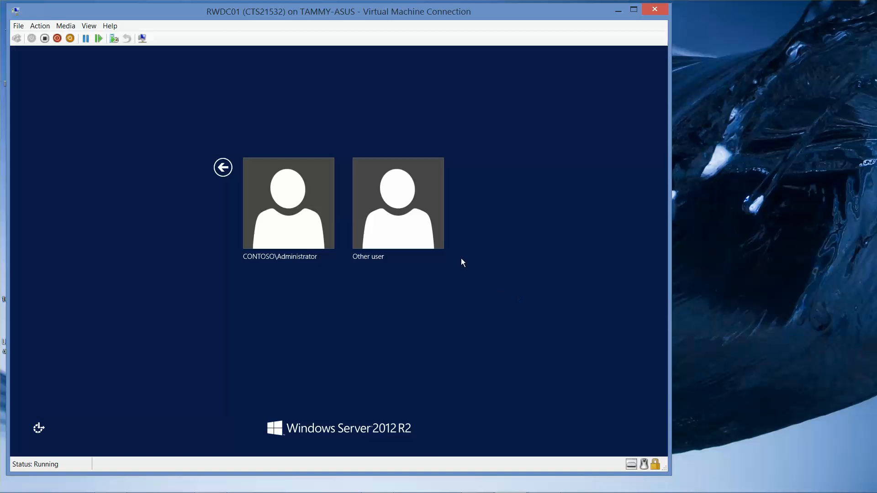
- Sign in as CONTOSO\Administrator with the account password
{"action": "left_click", "coordinate": [295, 235]}
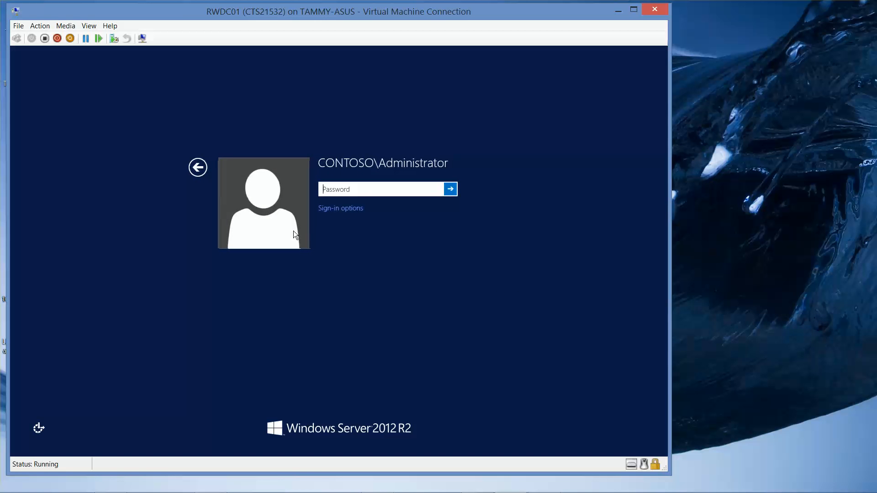
{"action": "type", "text": "********"}
{"action": "left_click", "coordinate": [436, 192]}
{"action": "left_click", "coordinate": [452, 189]}
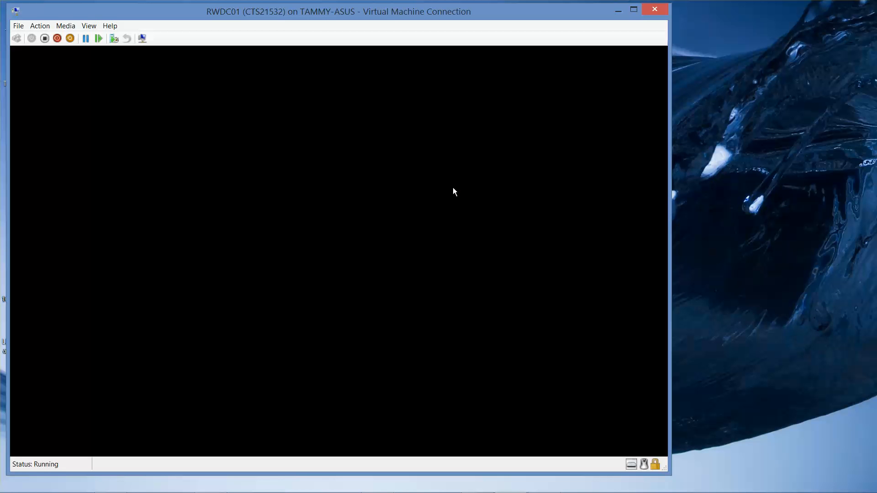
{"action": "mouse_move", "coordinate": [585, 492]}
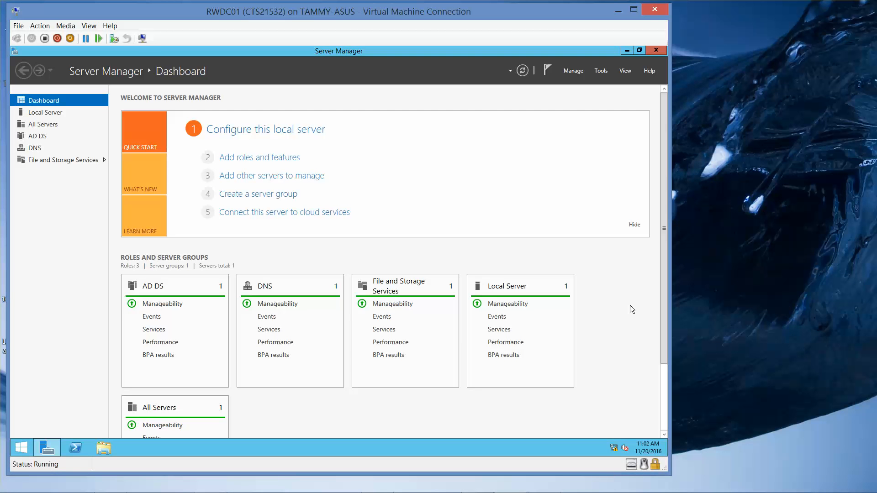
- Open DNS Manager and open the RWDC01 server's properties
{"action": "left_click", "coordinate": [602, 74]}
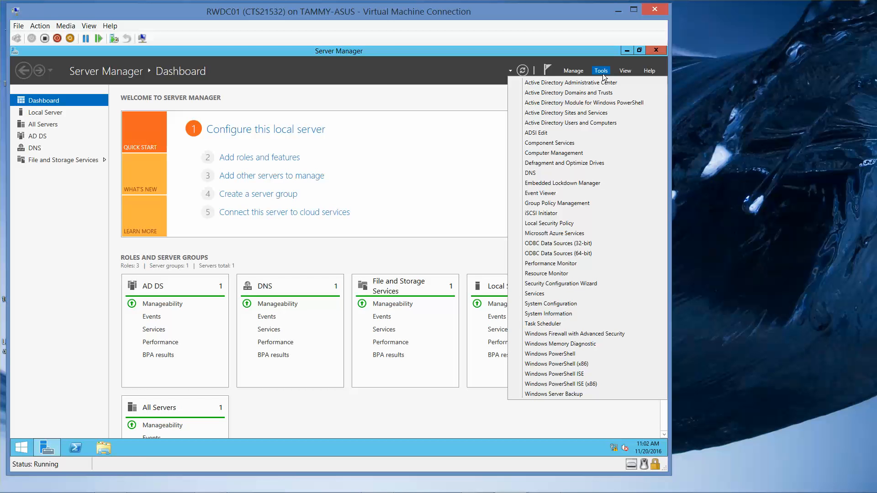
{"action": "left_click", "coordinate": [570, 173]}
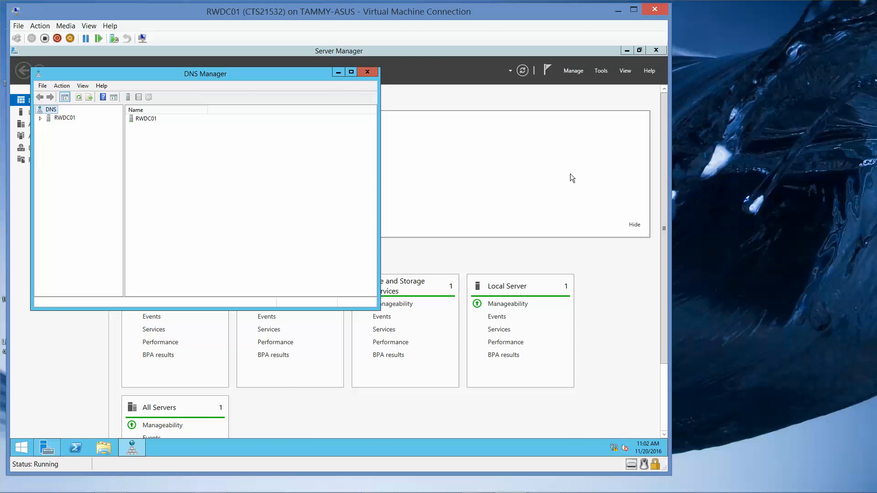
{"action": "left_click", "coordinate": [69, 120]}
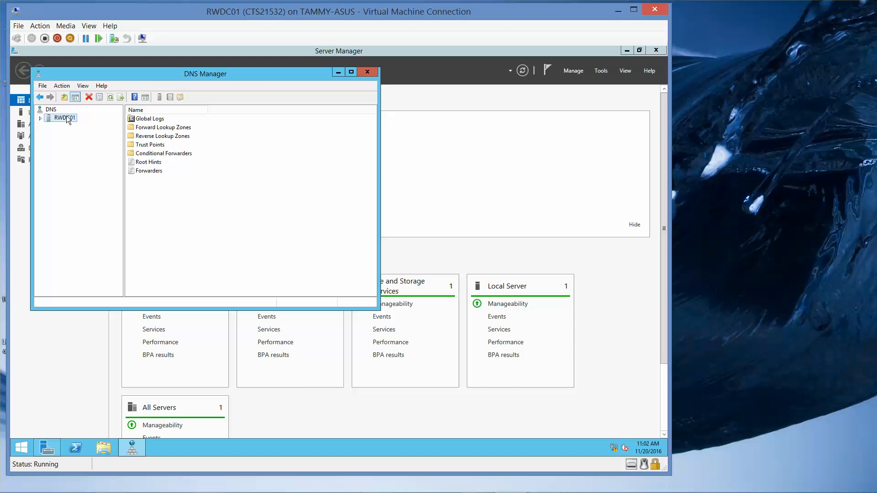
{"action": "right_click", "coordinate": [68, 119]}
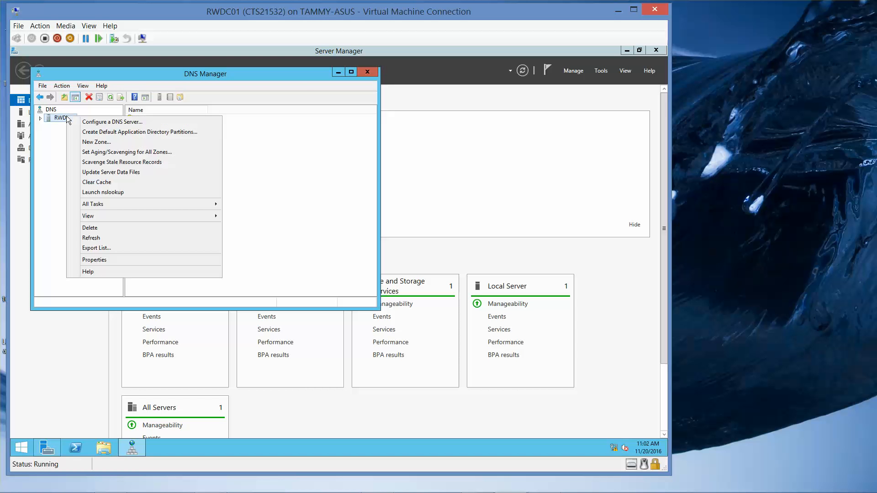
{"action": "left_click", "coordinate": [99, 259]}
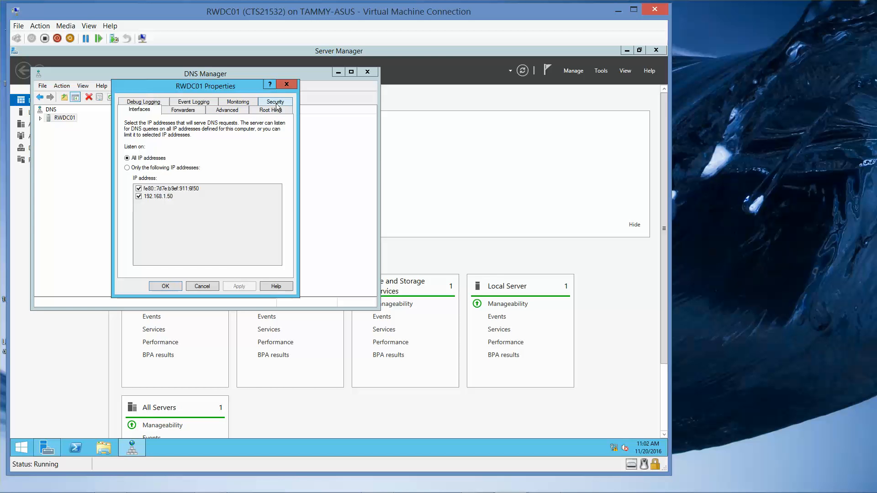
- Review the server's Advanced, Forwarders and Interfaces settings, close the properties, and expand the RWDC01 node
{"action": "left_click", "coordinate": [222, 114]}
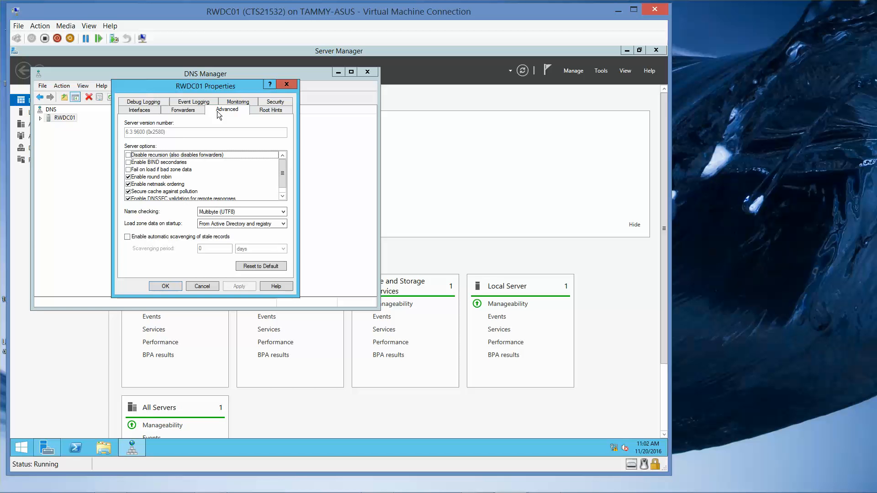
{"action": "left_click", "coordinate": [186, 111]}
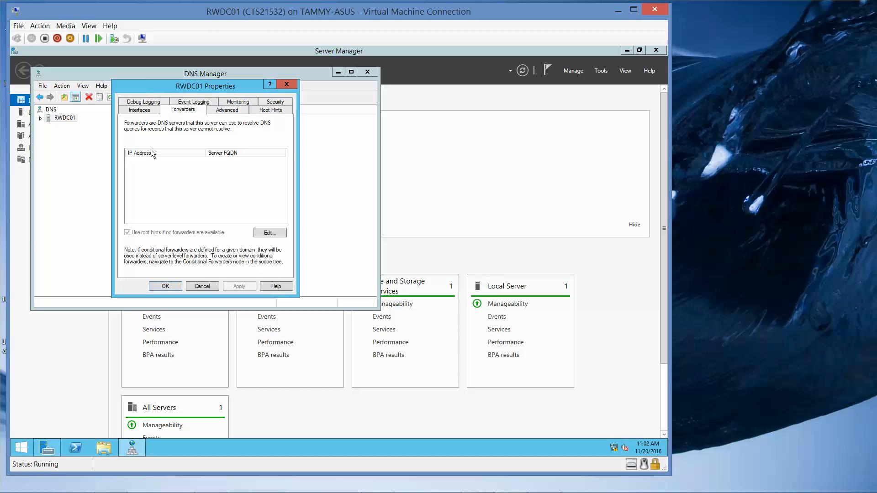
{"action": "left_click", "coordinate": [146, 114]}
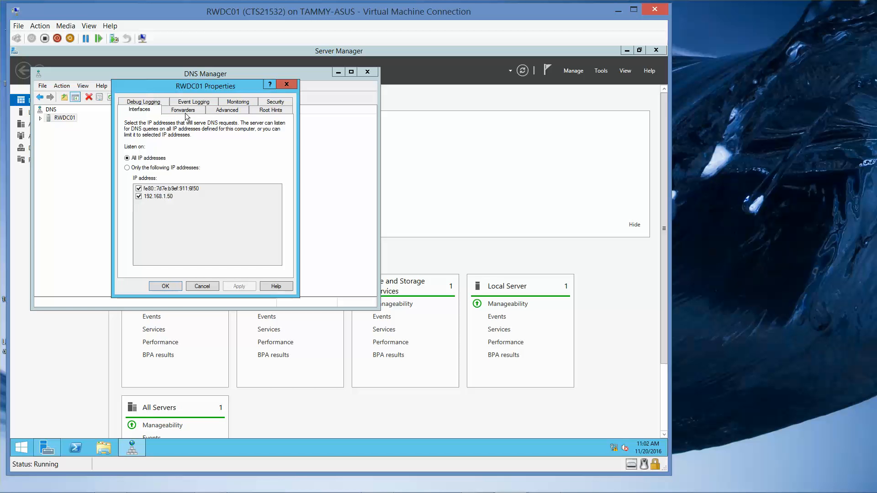
{"action": "left_click", "coordinate": [165, 286]}
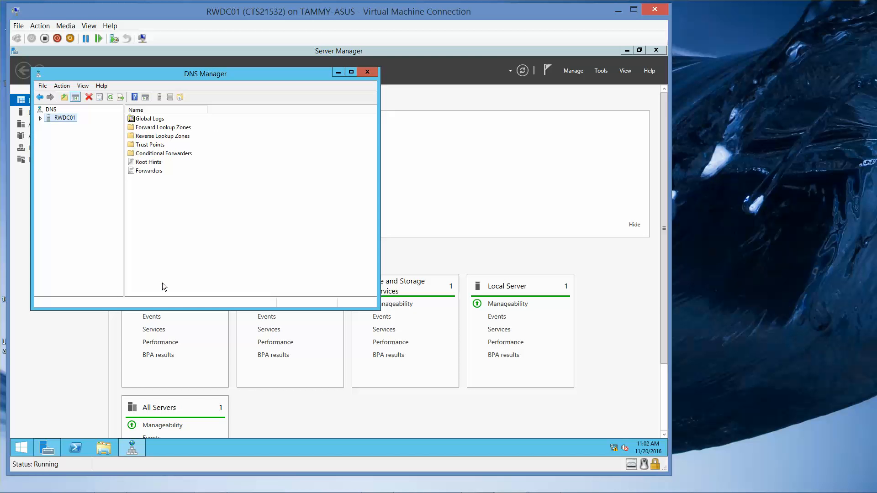
{"action": "left_click", "coordinate": [41, 118]}
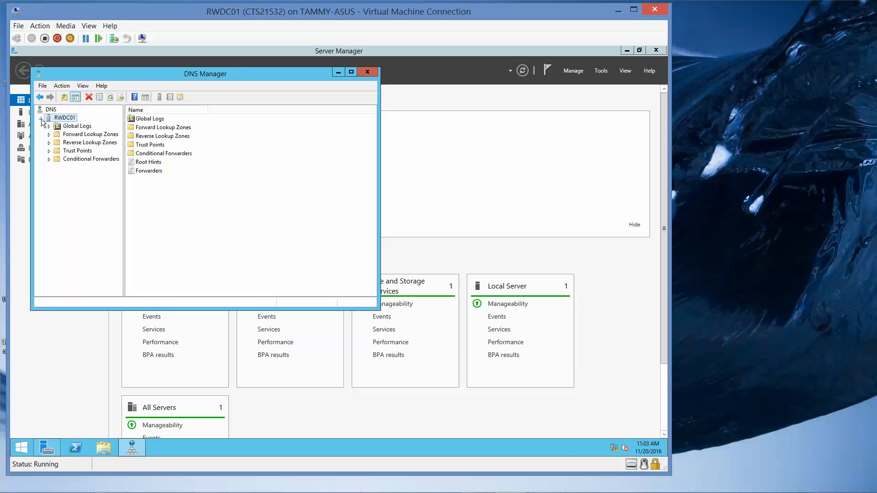
- Start a new reverse lookup zone as a primary, Active Directory-integrated IPv4 zone replicated to all DNS servers in the domain
{"action": "left_click", "coordinate": [55, 142]}
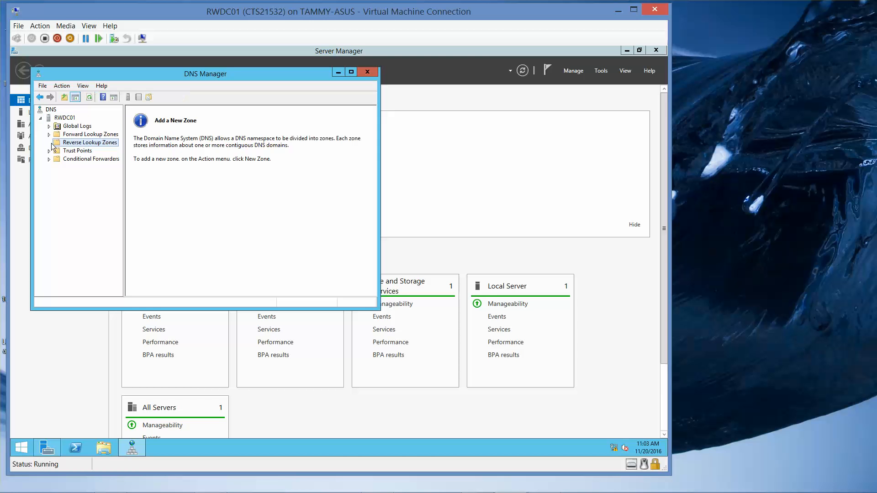
{"action": "right_click", "coordinate": [77, 146]}
{"action": "left_click", "coordinate": [92, 147]}
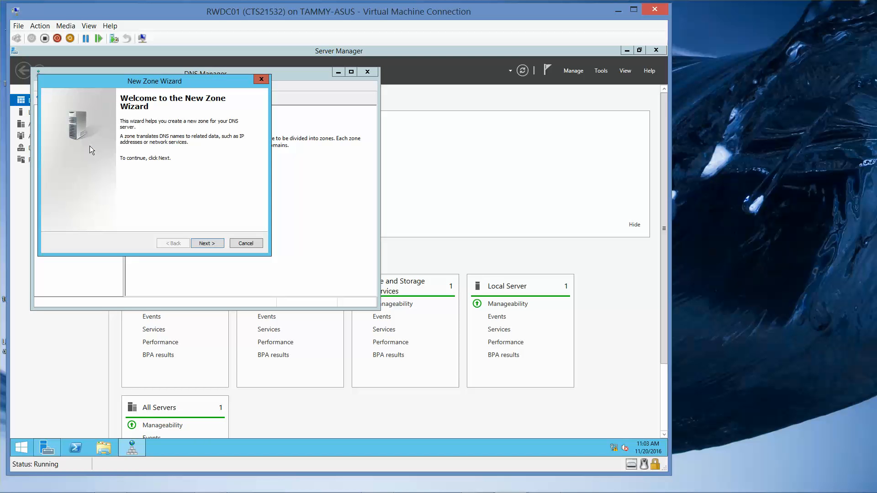
{"action": "left_click", "coordinate": [206, 243]}
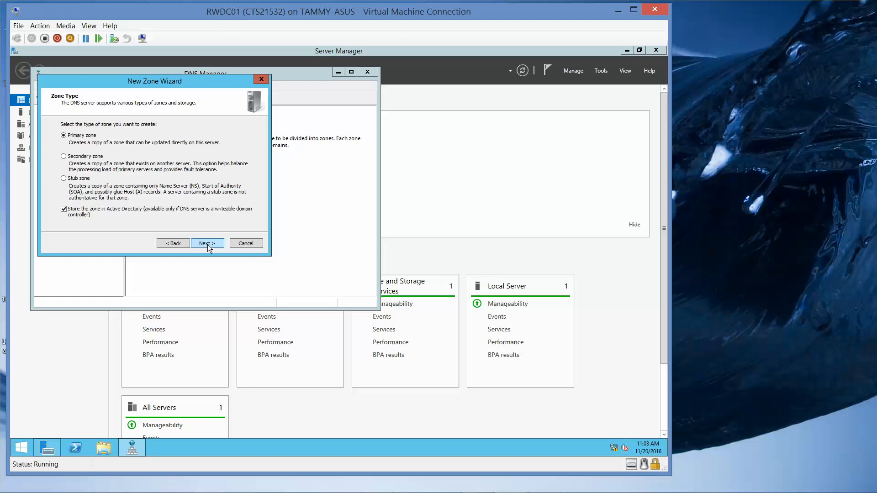
{"action": "left_click", "coordinate": [207, 243]}
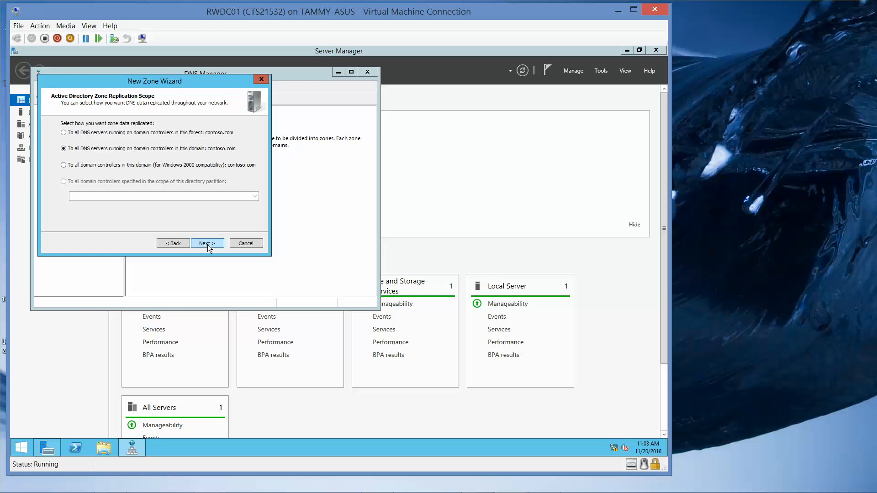
{"action": "left_click", "coordinate": [208, 244]}
{"action": "left_click", "coordinate": [207, 244]}
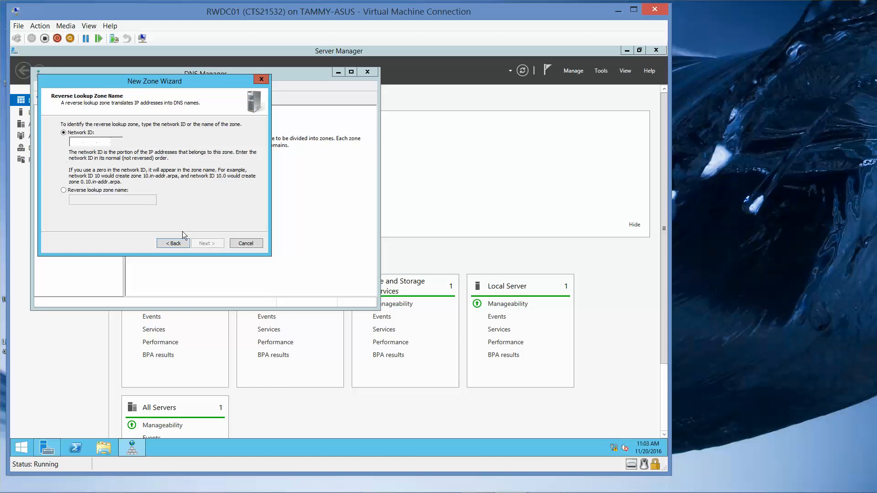
- Enter 192.168.1 as the reverse zone's network ID and finish the New Zone Wizard with the shown dynamic update option
{"action": "key", "text": "Down"}
{"action": "left_click", "coordinate": [63, 132]}
{"action": "type", "text": "192.168."}
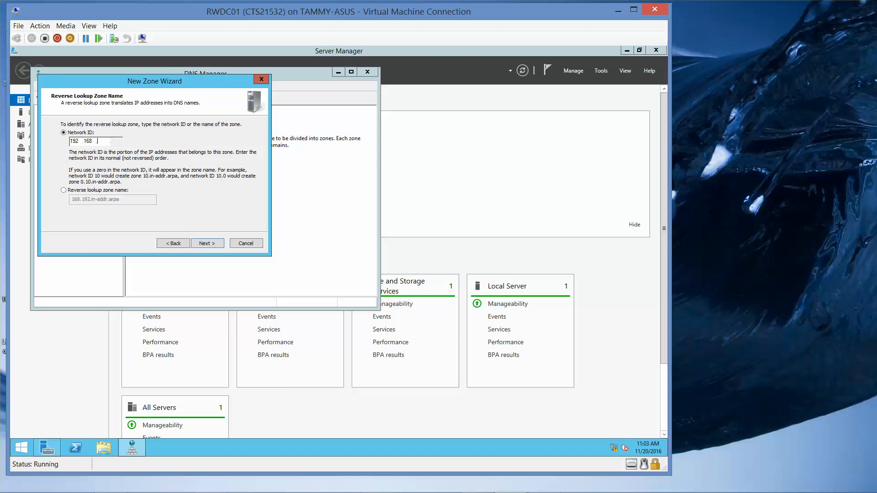
{"action": "type", "text": "1"}
{"action": "left_click", "coordinate": [207, 243]}
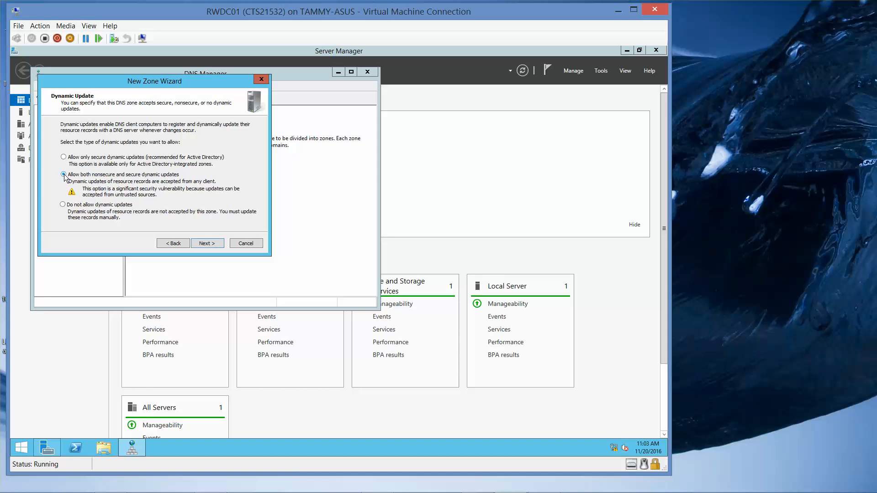
{"action": "left_click", "coordinate": [202, 242]}
{"action": "left_click", "coordinate": [202, 242]}
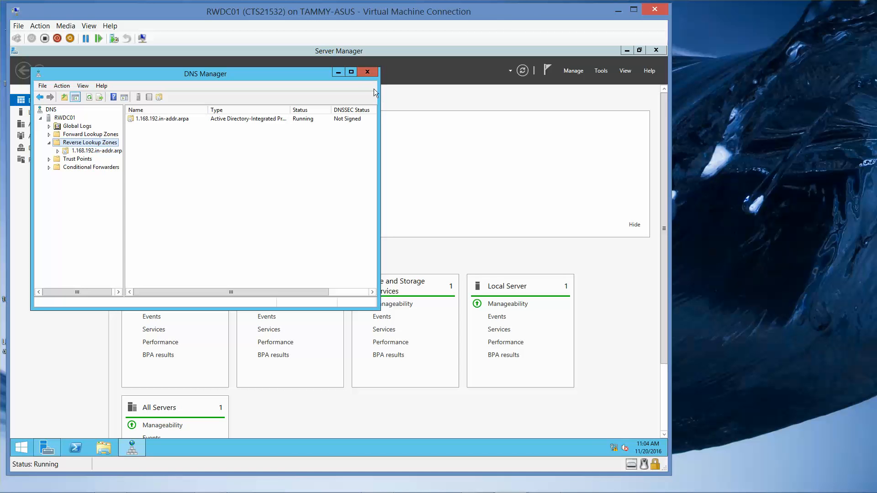
- Close DNS Manager and open the Ethernet adapter's properties from the Local Server page
{"action": "left_click", "coordinate": [367, 73]}
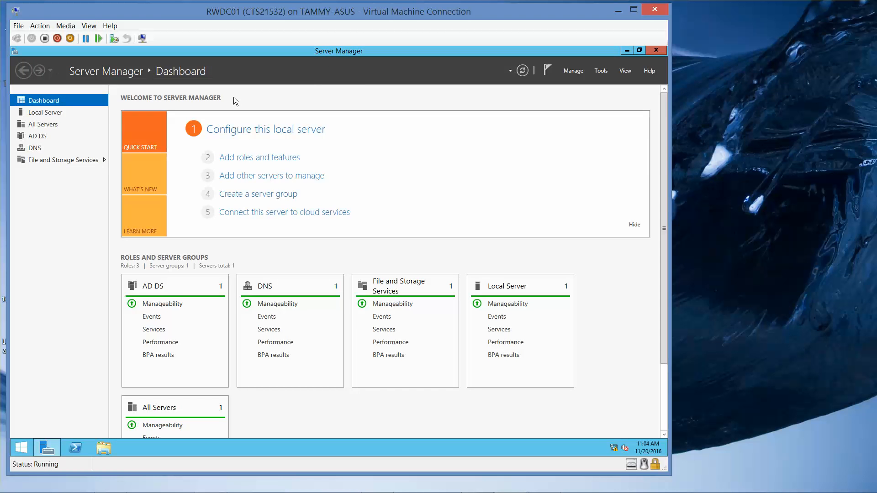
{"action": "left_click", "coordinate": [45, 114]}
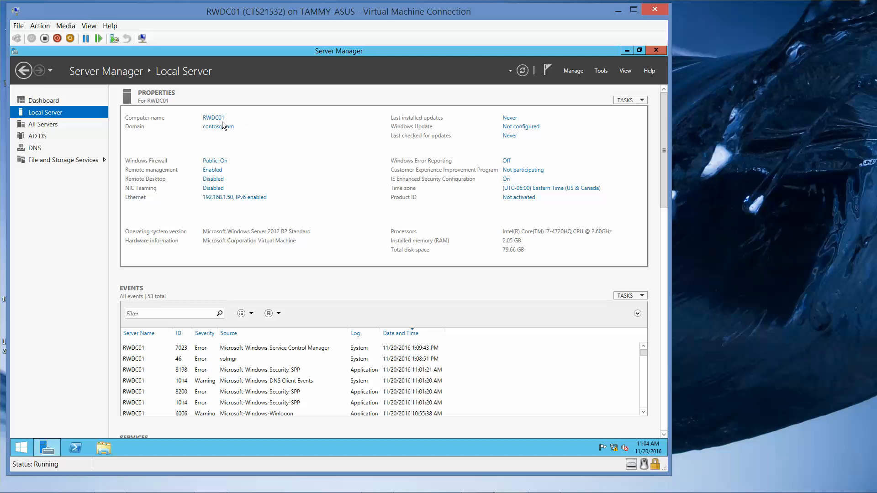
{"action": "left_click", "coordinate": [255, 199]}
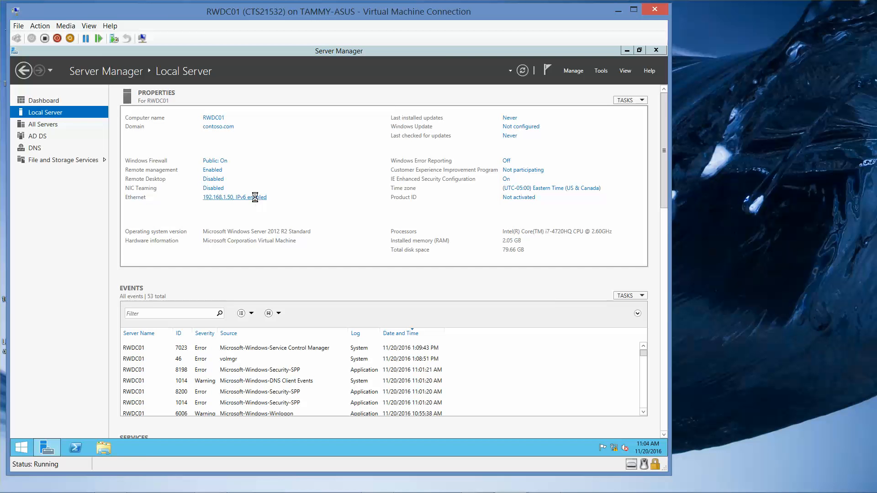
{"action": "left_click", "coordinate": [197, 177]}
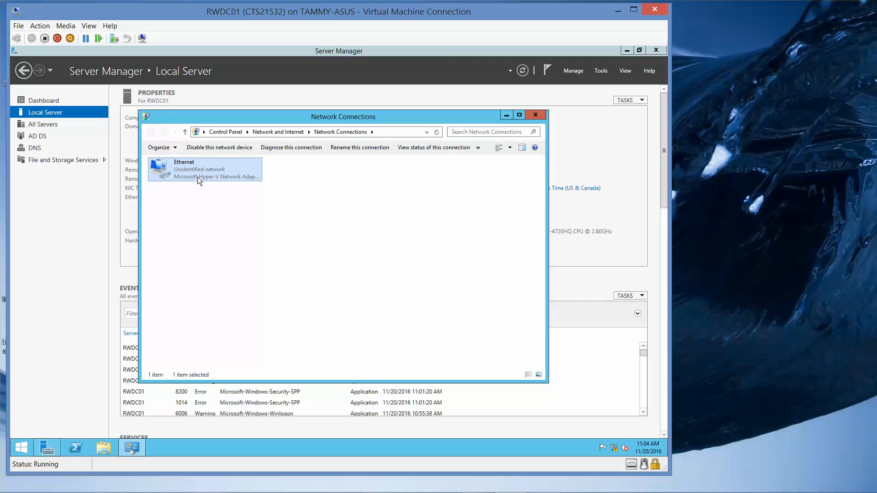
{"action": "right_click", "coordinate": [197, 177]}
{"action": "left_click", "coordinate": [232, 258]}
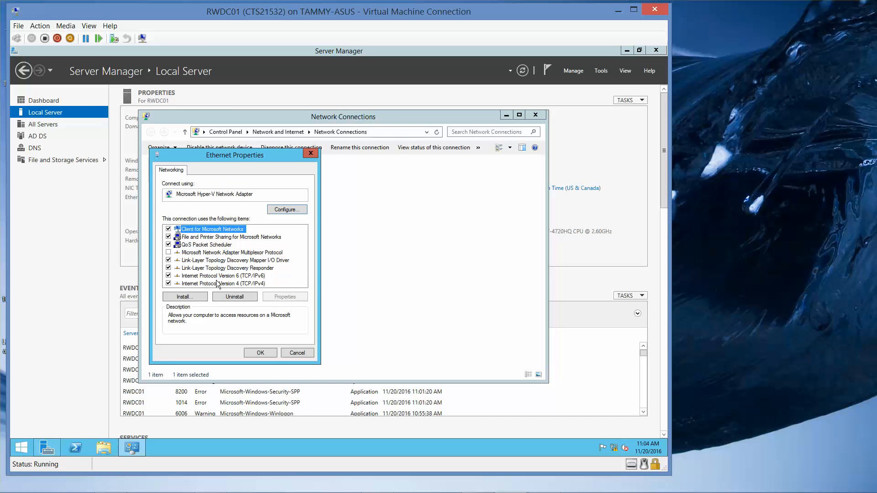
- Set the IPv4 preferred DNS server to 192.168.1.50, then close the adapter properties and Network Connections
{"action": "left_click", "coordinate": [216, 281]}
{"action": "left_click", "coordinate": [279, 293]}
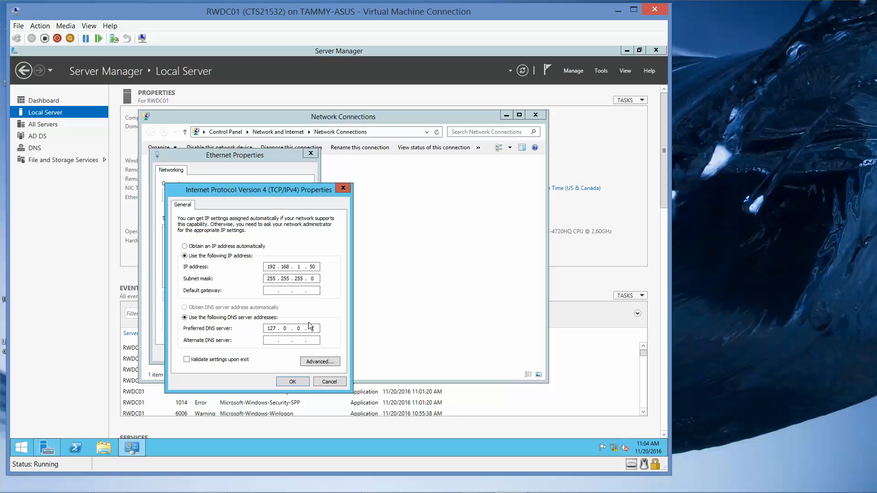
{"action": "double_click", "coordinate": [264, 329]}
{"action": "type", "text": "192 . 168 . 1"}
{"action": "key", "text": "BackSpace"}
{"action": "type", "text": "50"}
{"action": "left_click", "coordinate": [292, 381]}
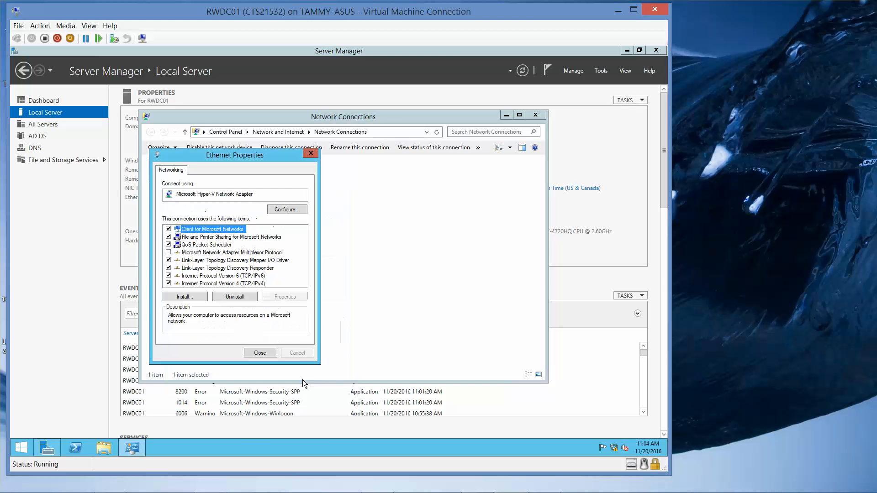
{"action": "left_click", "coordinate": [270, 352]}
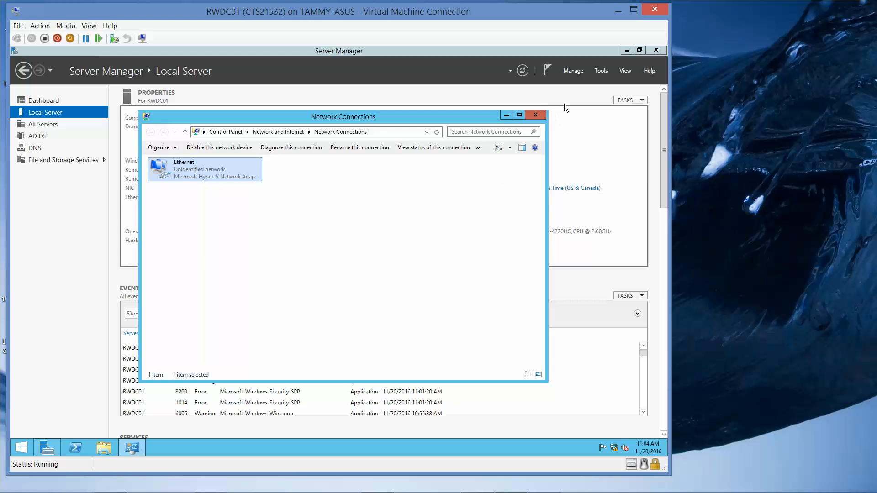
{"action": "left_click", "coordinate": [535, 115]}
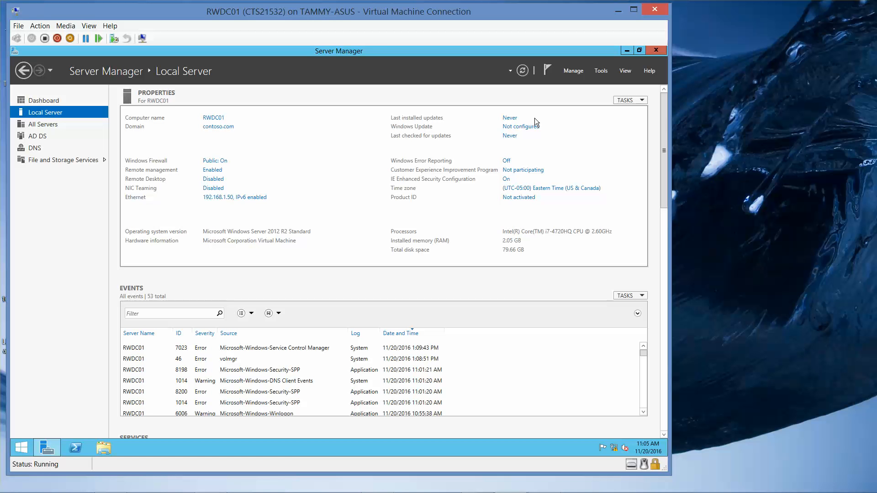
- Create a new folder named Software at the root of the C: drive
{"action": "left_click", "coordinate": [627, 51]}
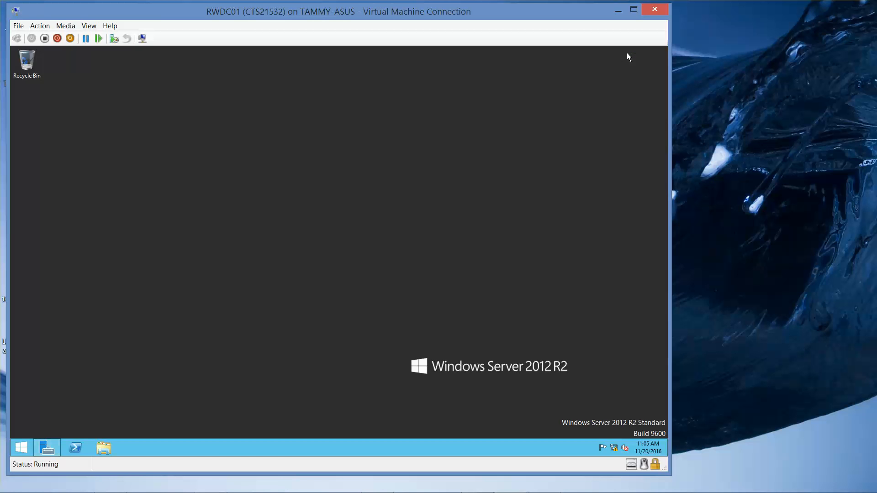
{"action": "left_click", "coordinate": [104, 447]}
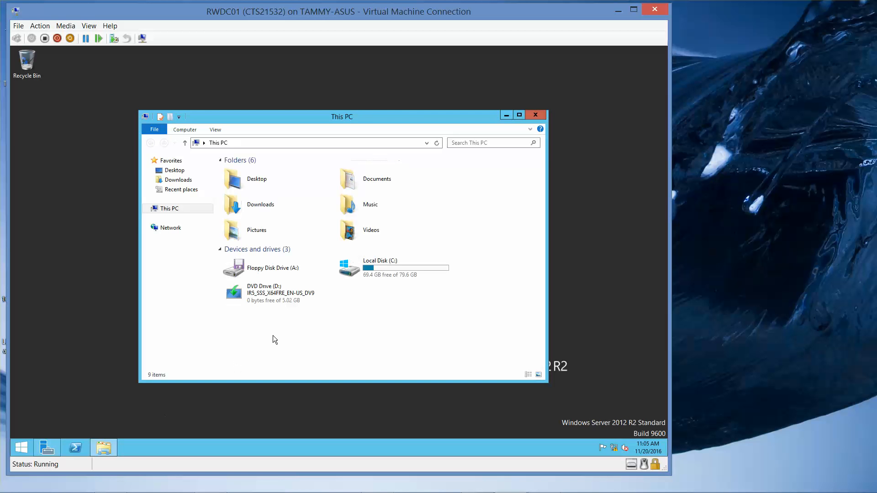
{"action": "double_click", "coordinate": [410, 265]}
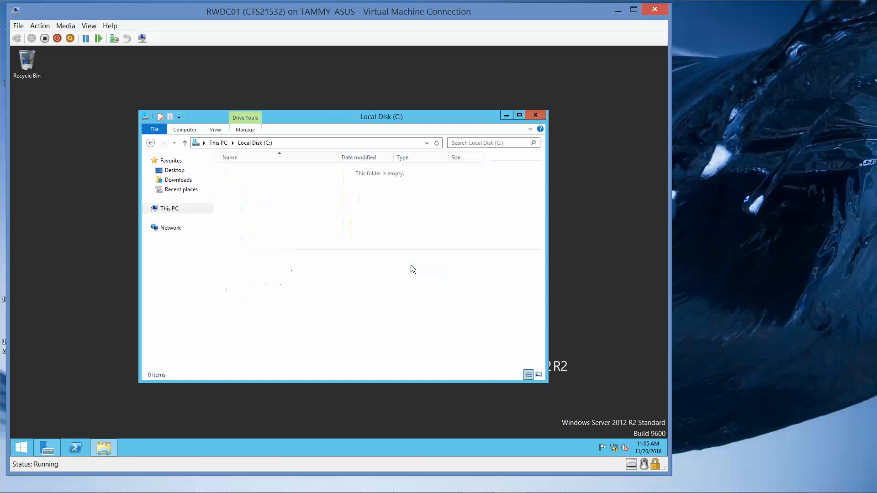
{"action": "right_click", "coordinate": [325, 246]}
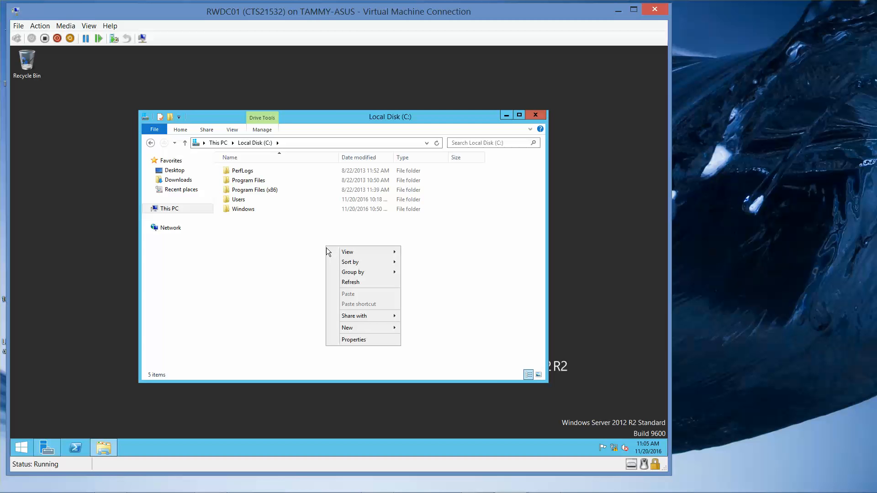
{"action": "mouse_move", "coordinate": [400, 329]}
{"action": "left_click", "coordinate": [429, 328]}
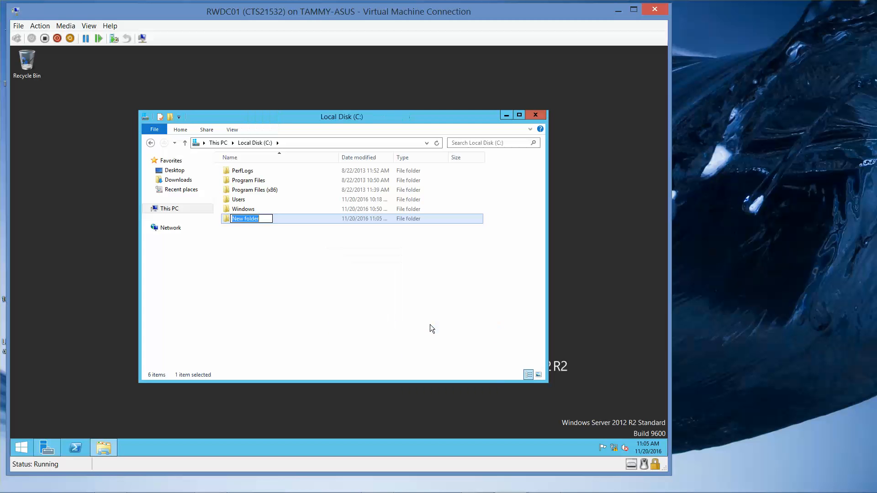
{"action": "type", "text": "Software"}
{"action": "key", "text": "Return"}
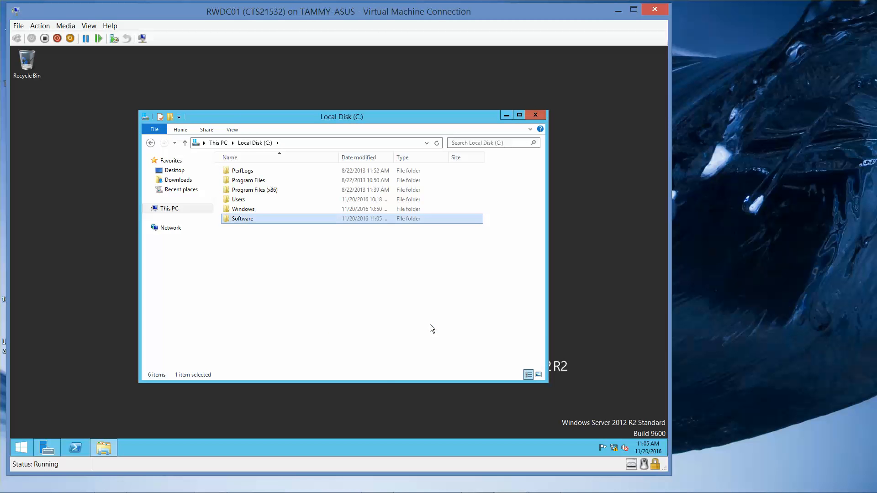
- Share the Software folder with Everyone at Read/Write permission level
{"action": "right_click", "coordinate": [243, 222]}
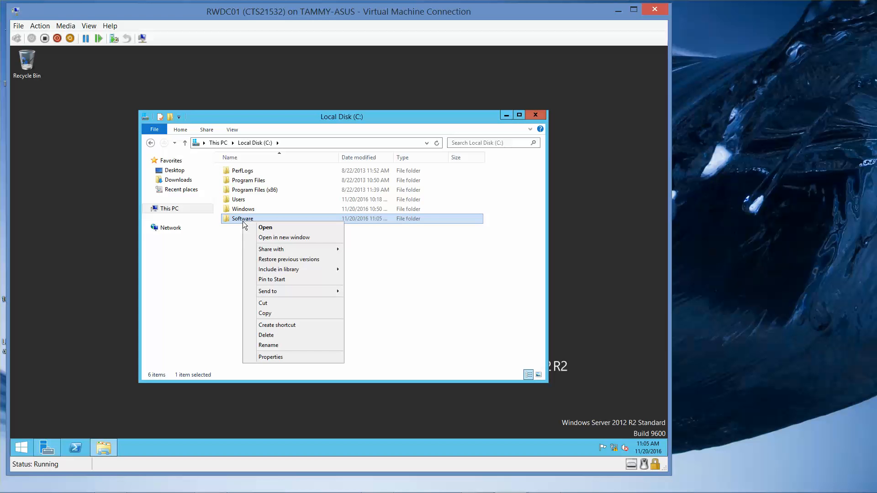
{"action": "left_click", "coordinate": [273, 358]}
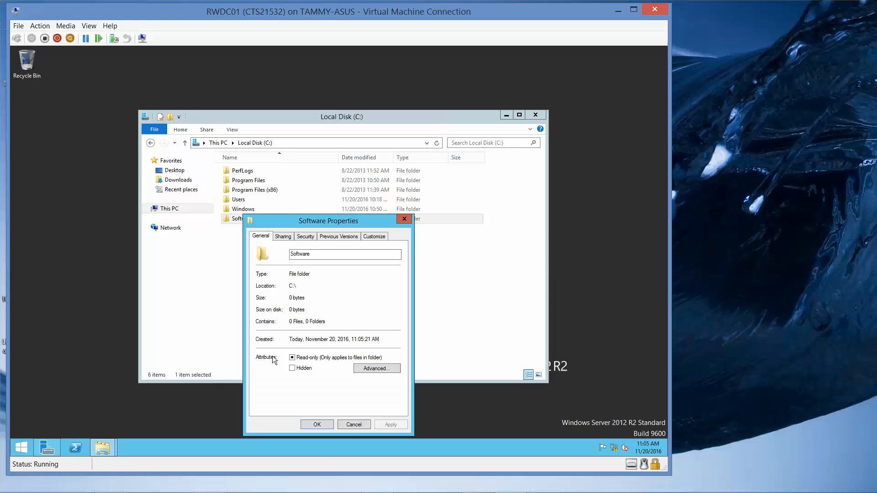
{"action": "left_click", "coordinate": [280, 236]}
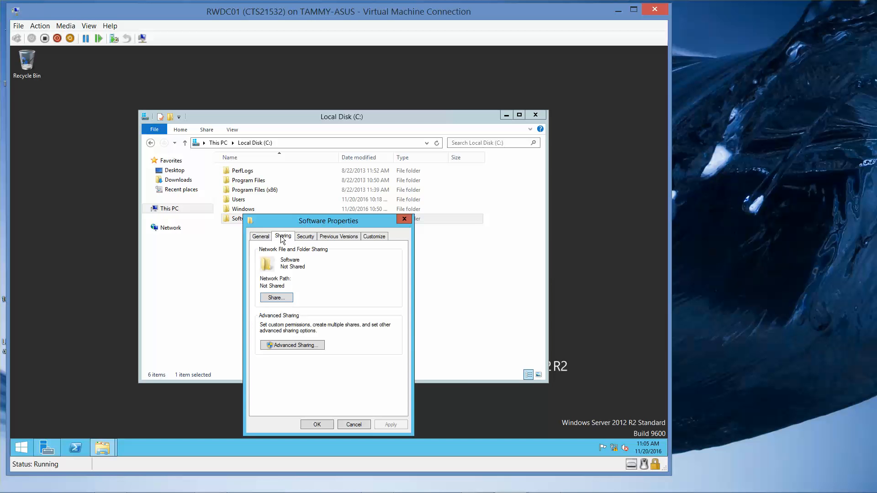
{"action": "left_click", "coordinate": [283, 297]}
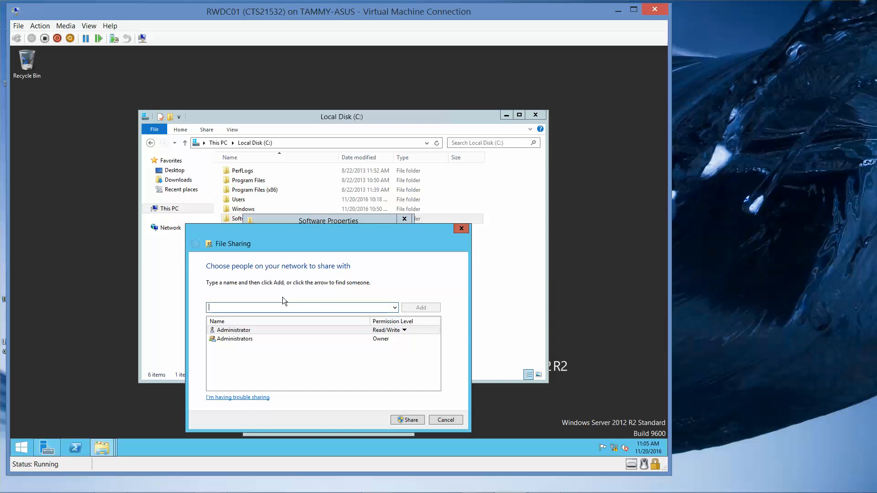
{"action": "left_click", "coordinate": [394, 307]}
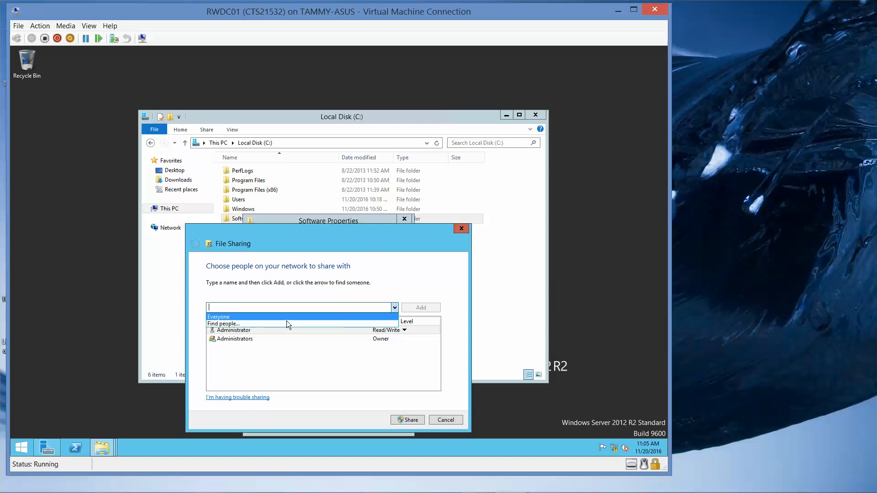
{"action": "left_click", "coordinate": [275, 316]}
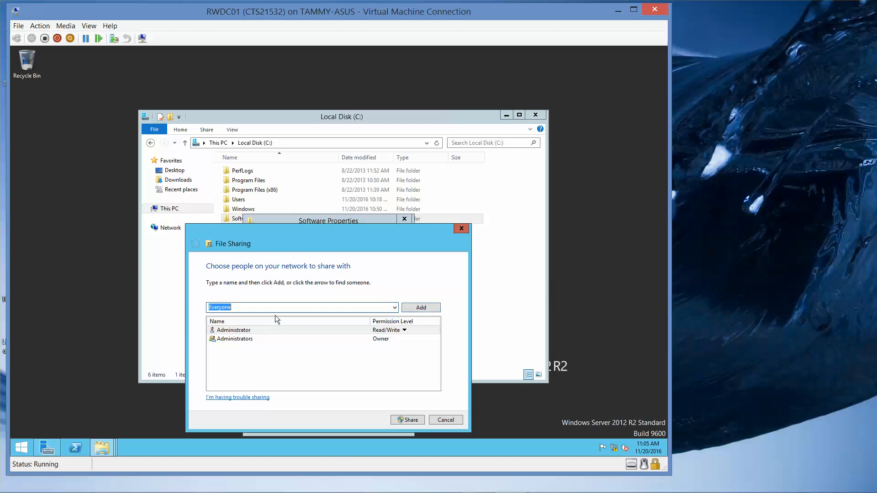
{"action": "left_click", "coordinate": [431, 304]}
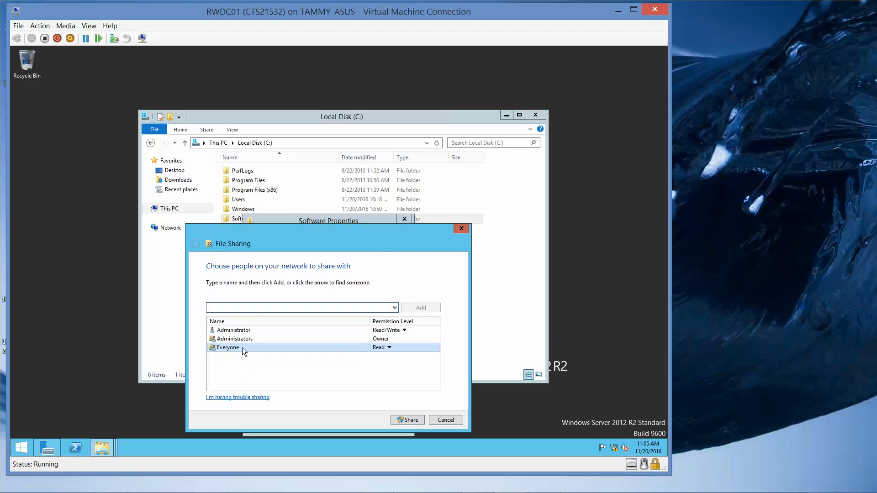
{"action": "left_click", "coordinate": [387, 347]}
{"action": "left_click", "coordinate": [415, 359]}
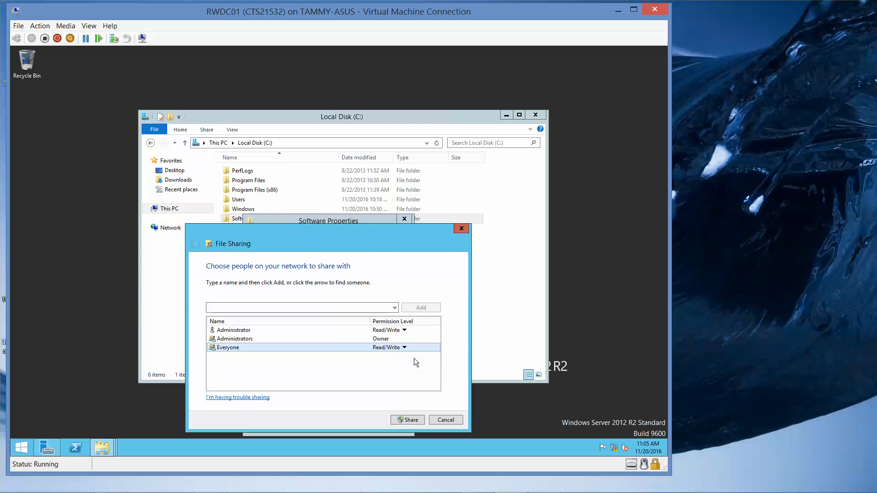
{"action": "left_click", "coordinate": [405, 419]}
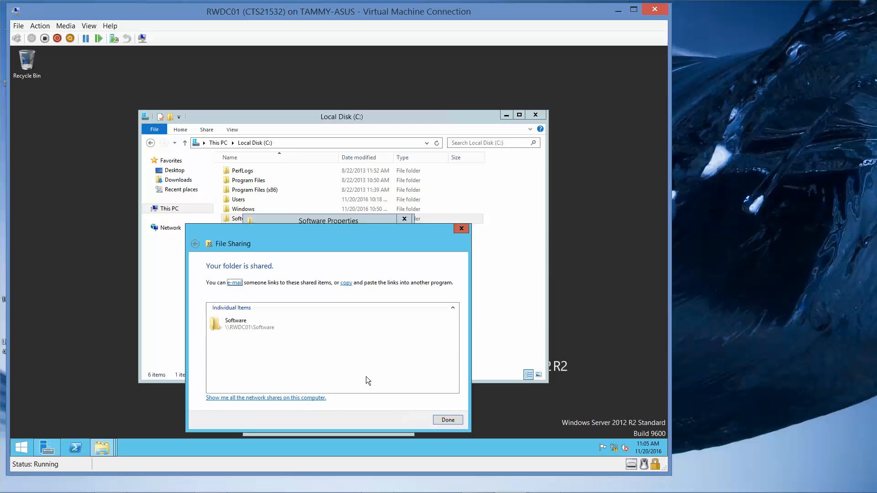
{"action": "left_click", "coordinate": [442, 418]}
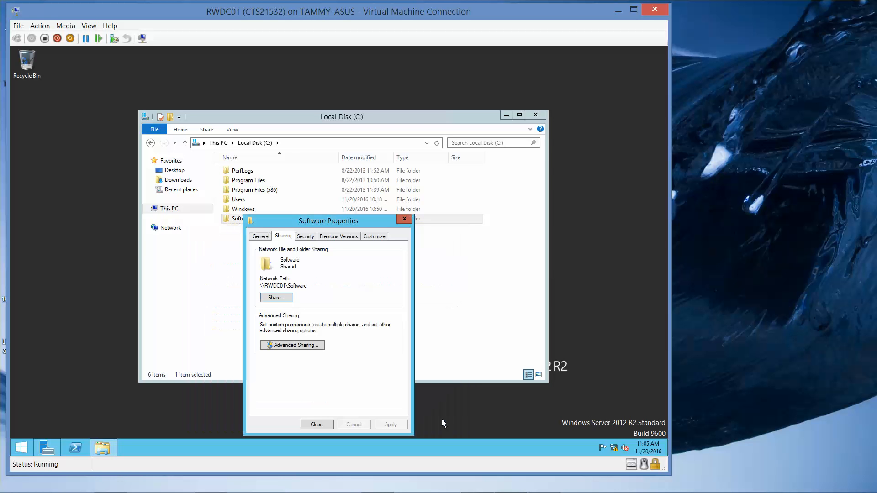
- Review the Software folder's advanced sharing permissions for Everyone, then close the properties dialogs
{"action": "left_click", "coordinate": [306, 346]}
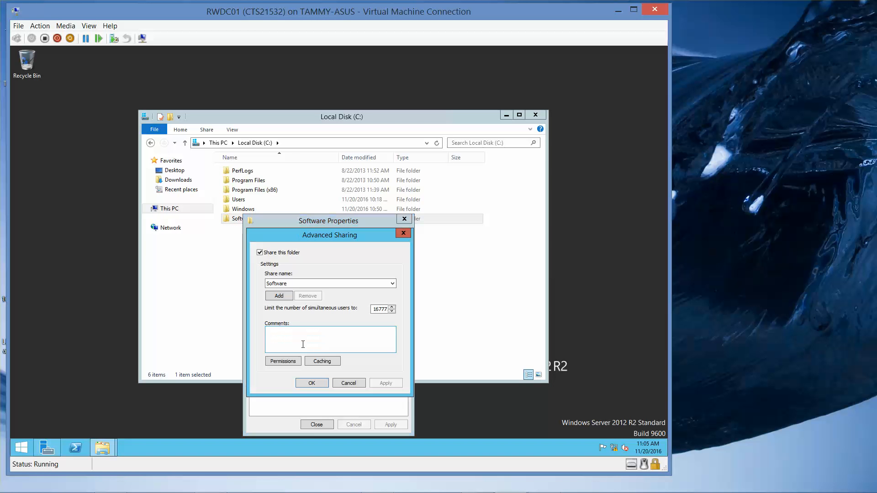
{"action": "left_click", "coordinate": [283, 361]}
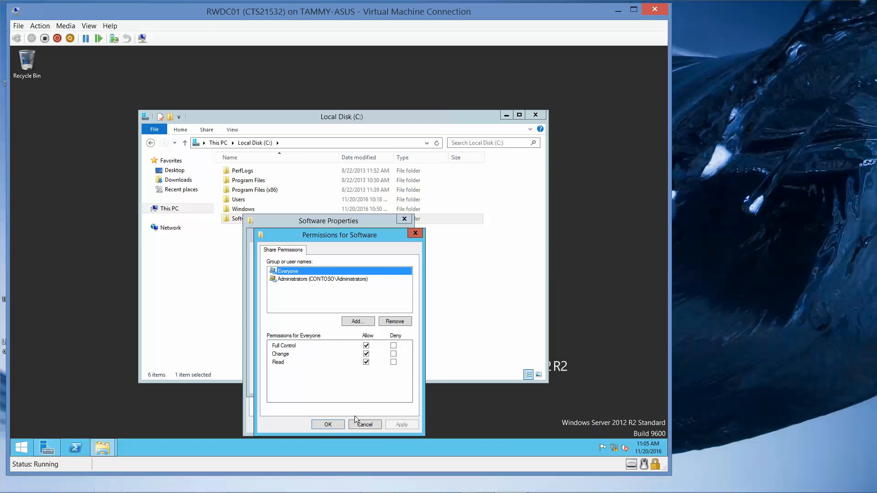
{"action": "left_click", "coordinate": [327, 424]}
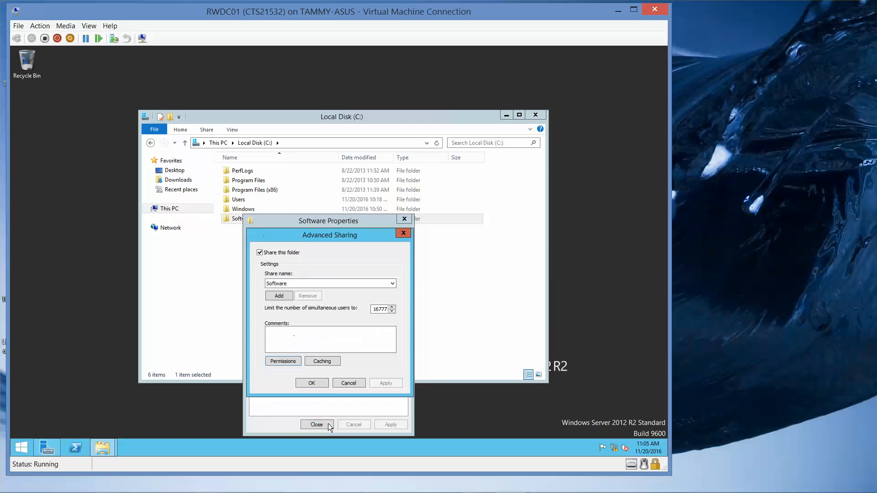
{"action": "left_click", "coordinate": [316, 383]}
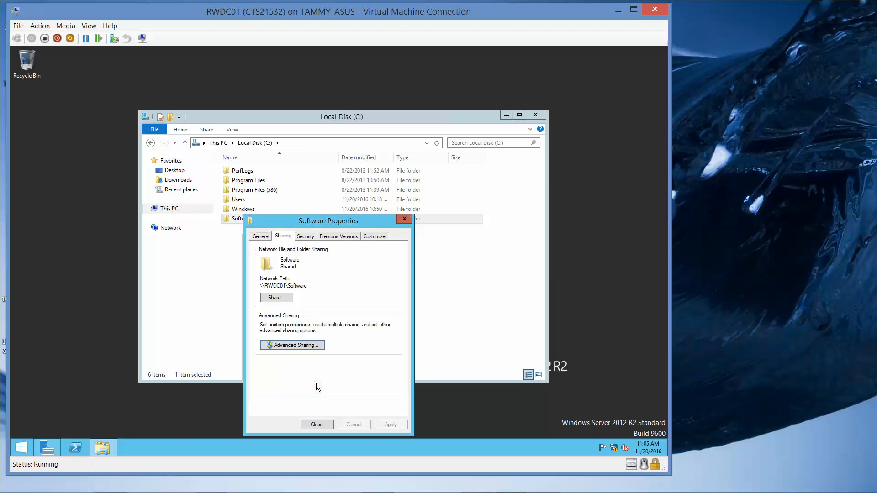
{"action": "left_click", "coordinate": [317, 424]}
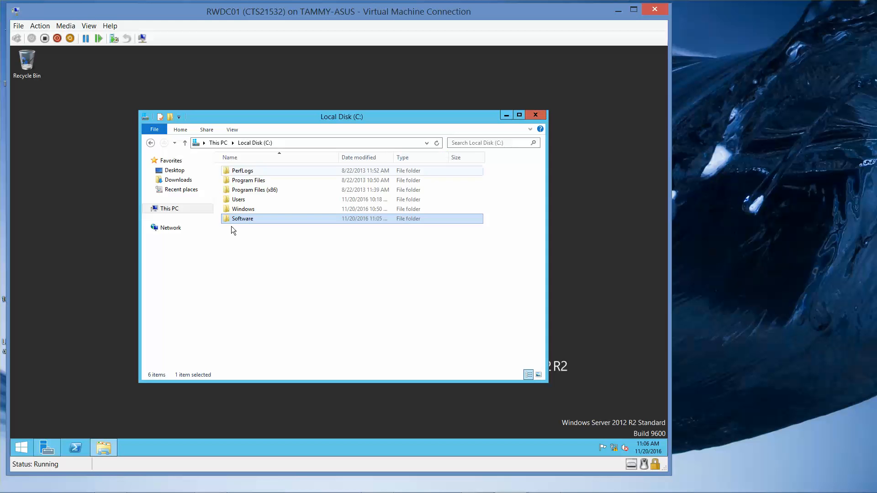
- Turn on network discovery and file sharing for all public networks from the Network folder
{"action": "left_click", "coordinate": [171, 229]}
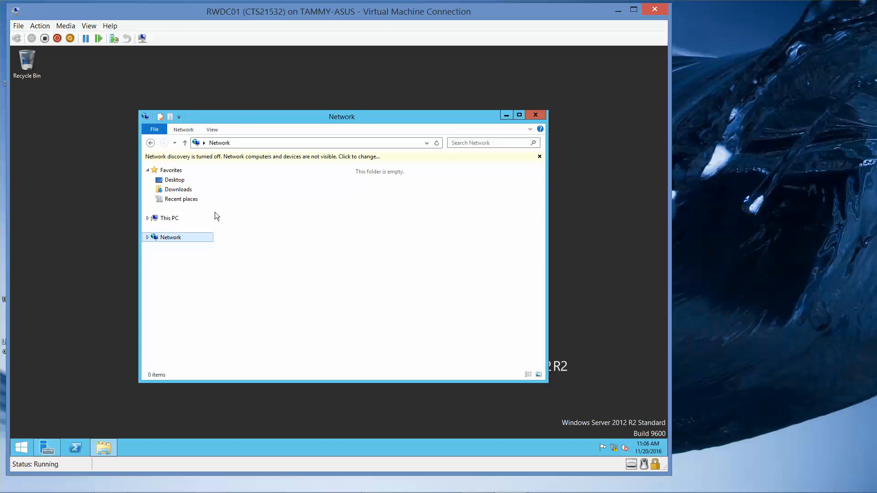
{"action": "left_click", "coordinate": [336, 156]}
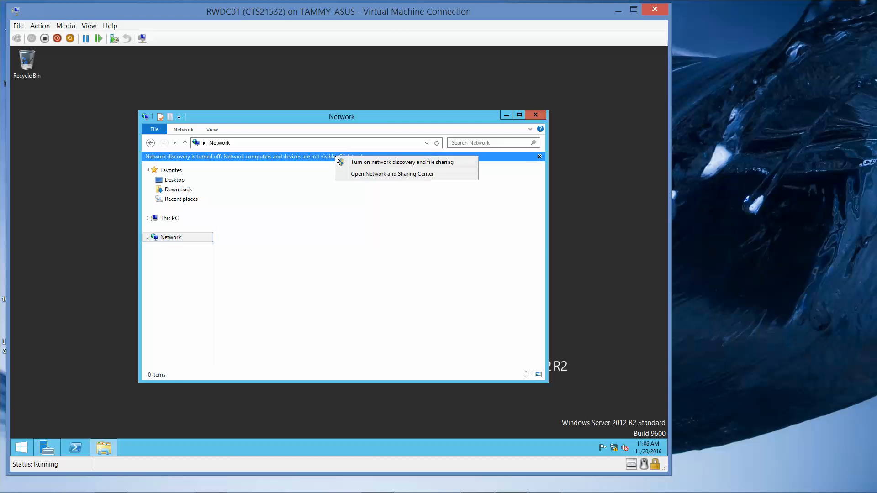
{"action": "left_click", "coordinate": [374, 163]}
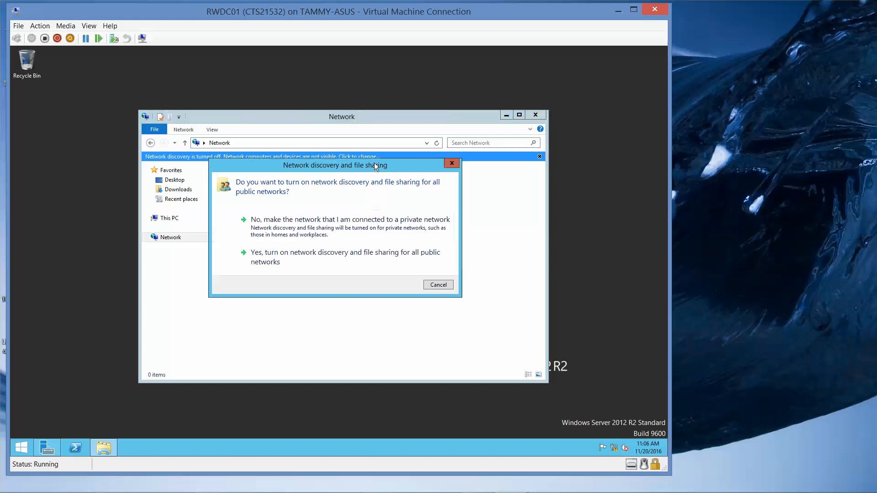
{"action": "left_click", "coordinate": [288, 255]}
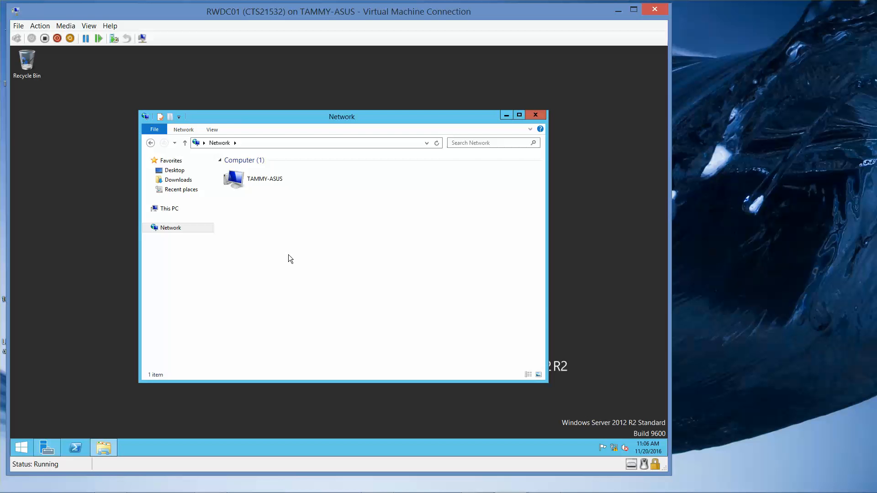
- Try to open the TAMMY-ASUS computer from the Network folder
{"action": "double_click", "coordinate": [262, 182]}
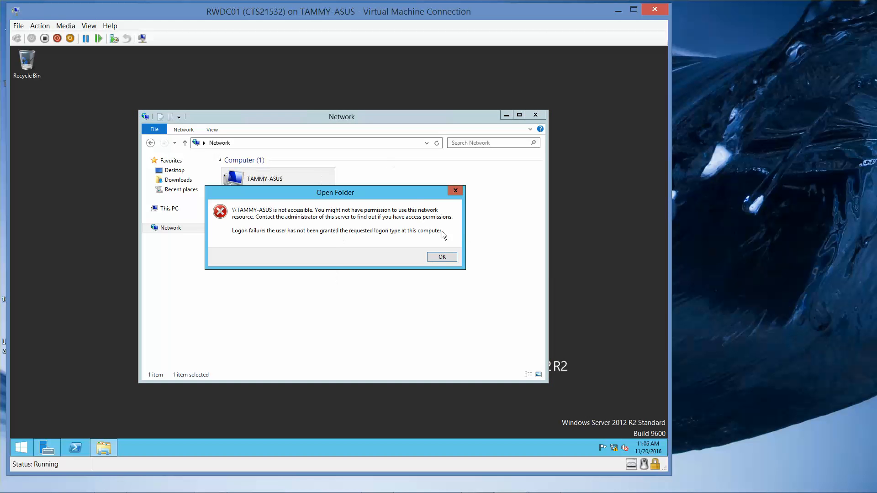
{"action": "left_click", "coordinate": [444, 257]}
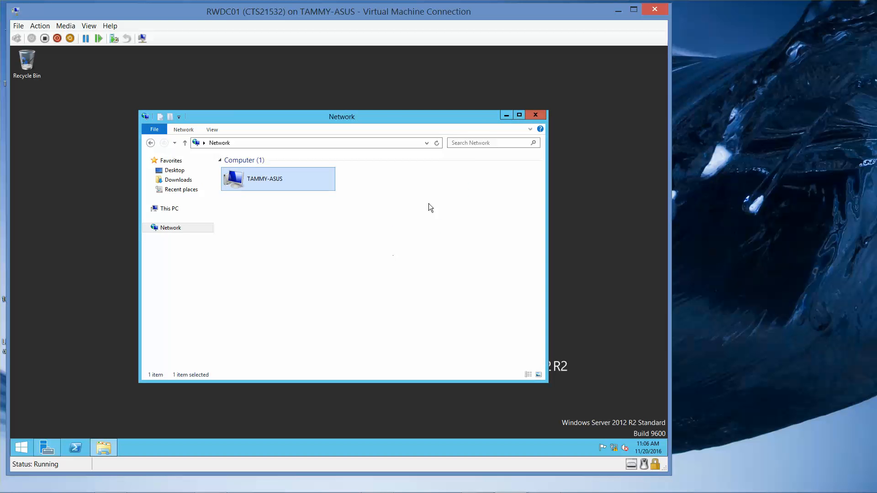
{"action": "left_click_drag", "start_coordinate": [426, 15], "coordinate": [558, 14]}
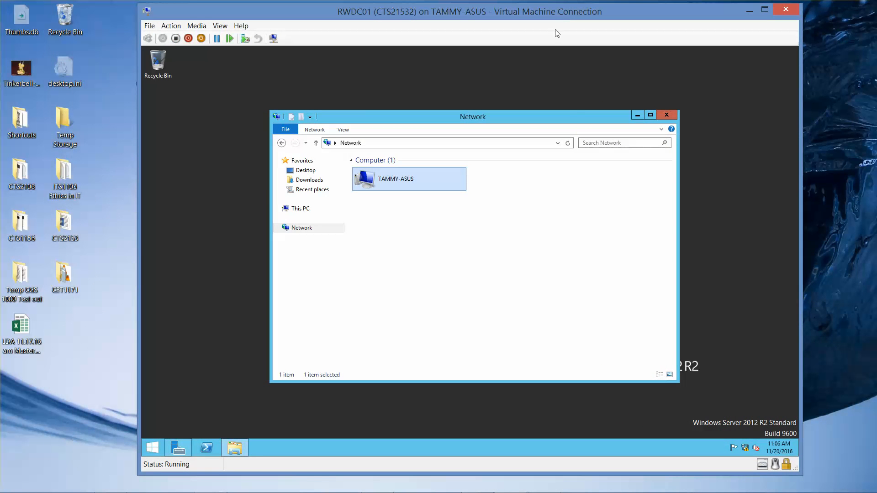
- Start the FDResPub (Function Discovery Resource Publication) service from Task Manager's Services list
{"action": "right_click", "coordinate": [152, 448]}
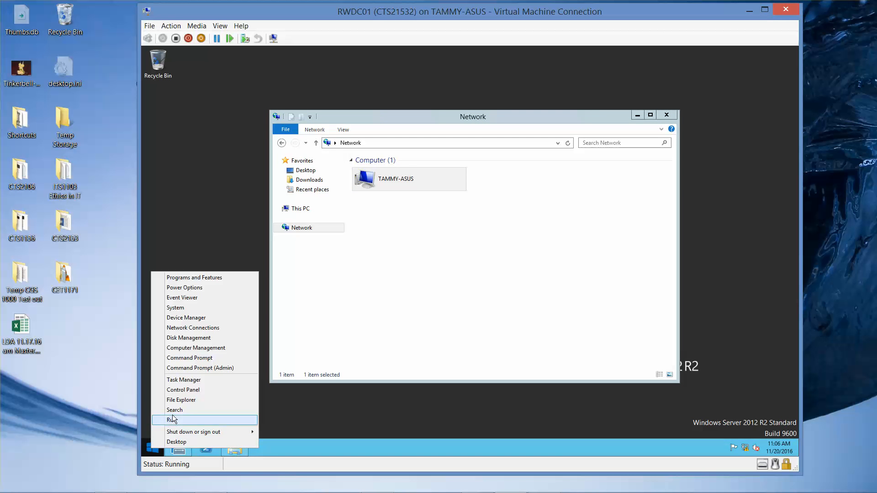
{"action": "left_click", "coordinate": [183, 382]}
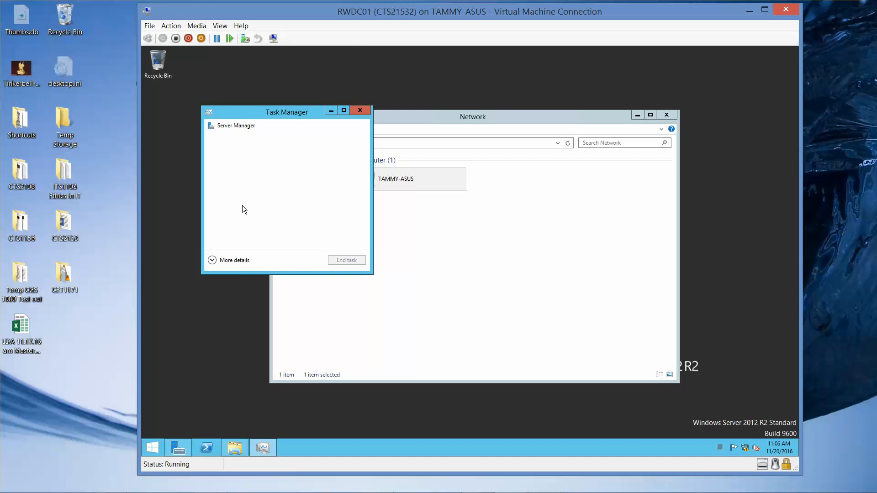
{"action": "left_click", "coordinate": [217, 261]}
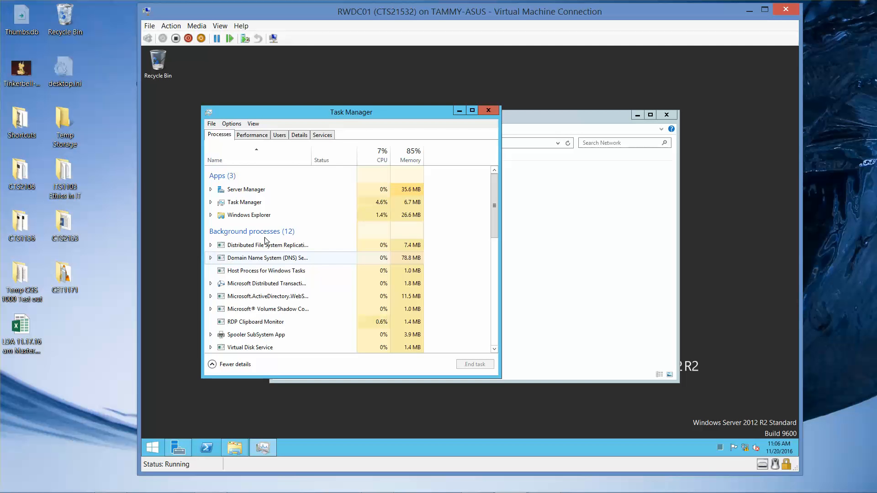
{"action": "left_click", "coordinate": [319, 137]}
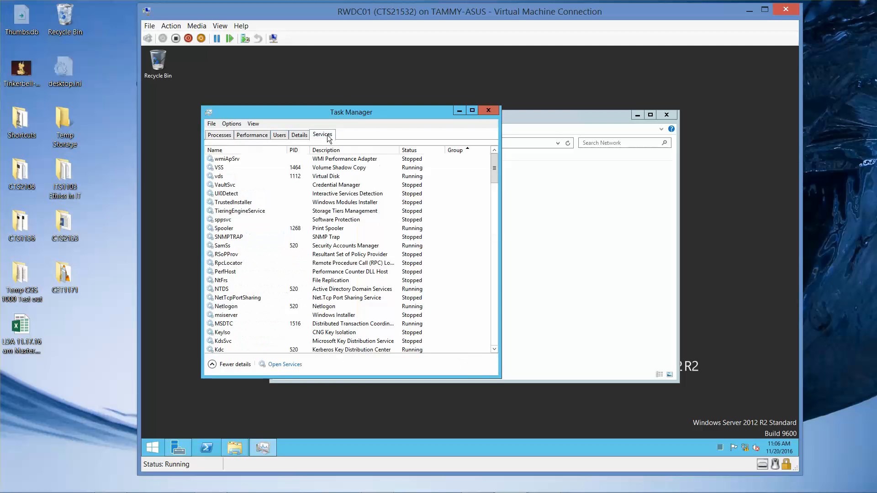
{"action": "left_click", "coordinate": [252, 149]}
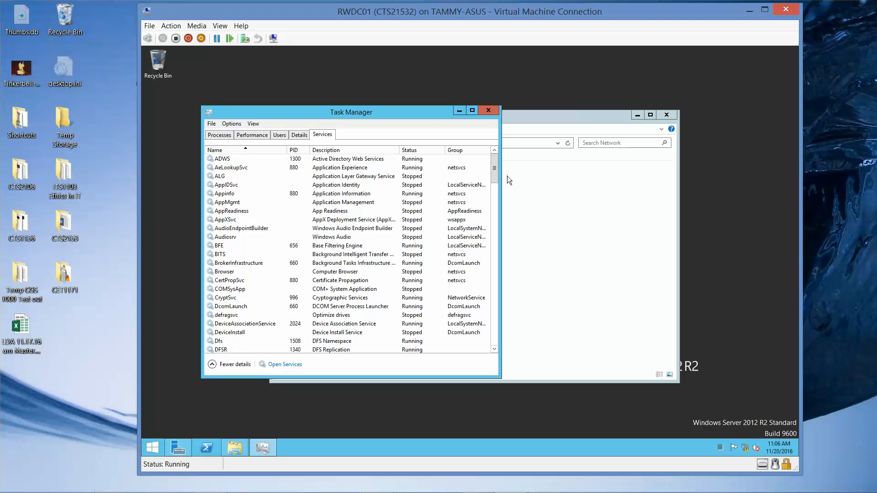
{"action": "left_click_drag", "start_coordinate": [496, 174], "coordinate": [493, 199]}
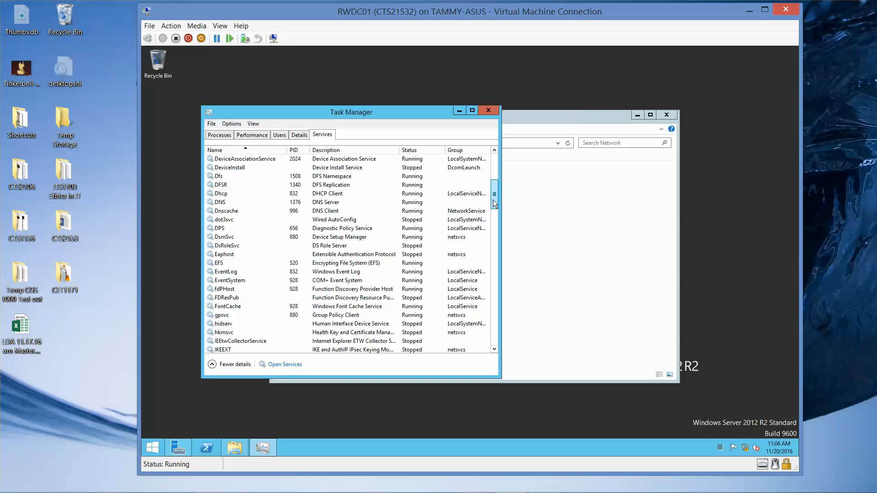
{"action": "left_click", "coordinate": [244, 287]}
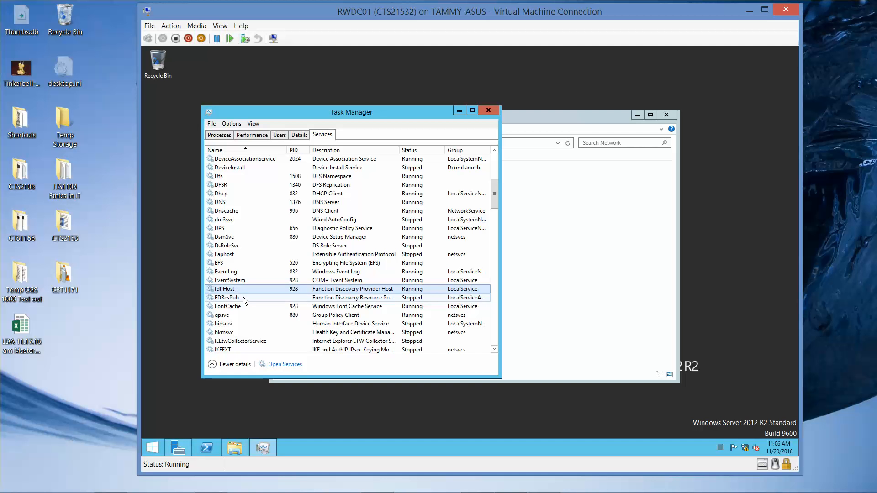
{"action": "left_click", "coordinate": [243, 298]}
{"action": "right_click", "coordinate": [243, 297]}
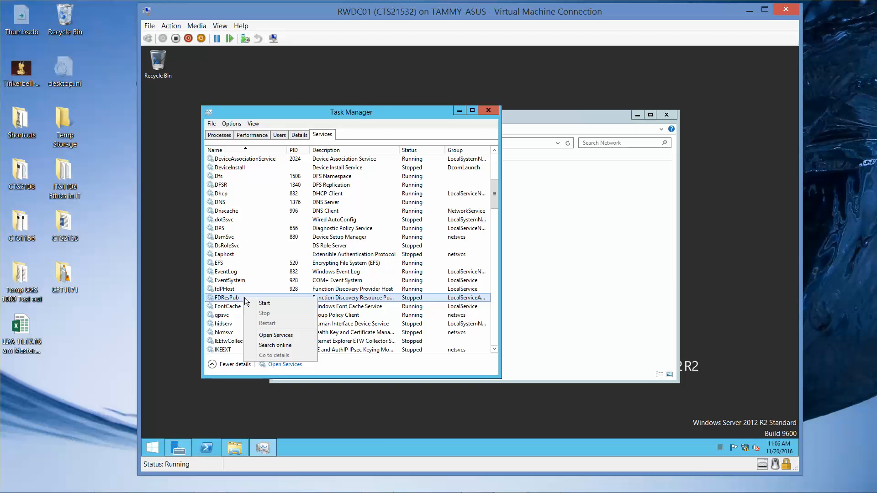
{"action": "left_click", "coordinate": [263, 303]}
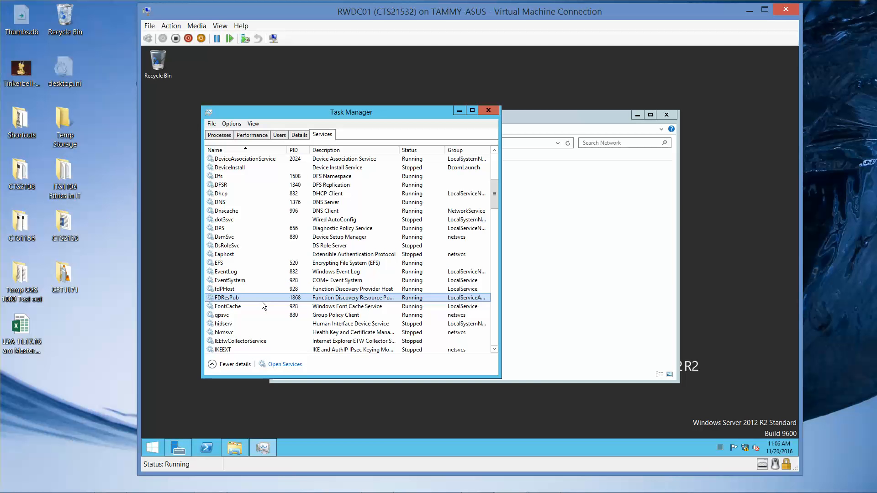
- Browse the host computer's Network view in File Explorer and select RWDC01
{"action": "left_click", "coordinate": [580, 124]}
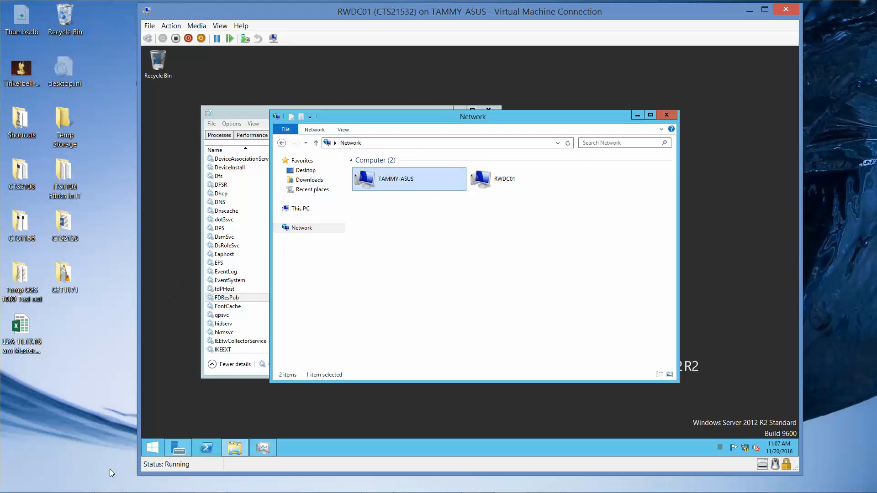
{"action": "left_click", "coordinate": [77, 481]}
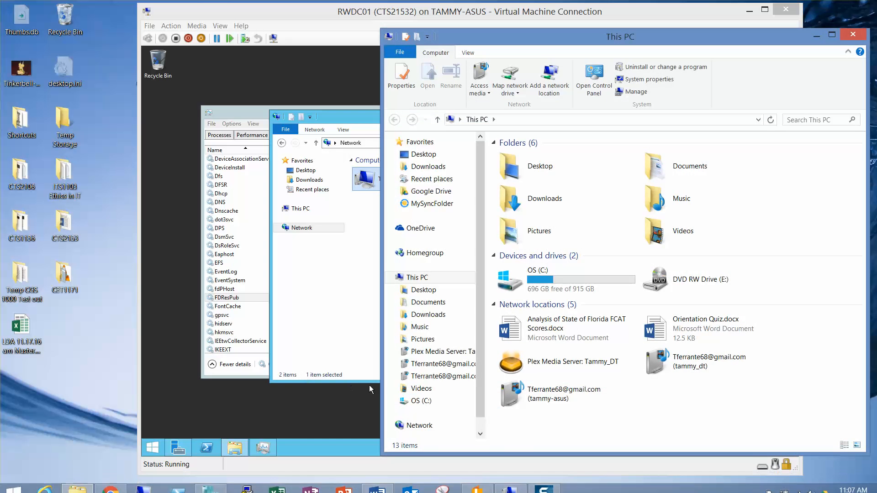
{"action": "left_click", "coordinate": [419, 425]}
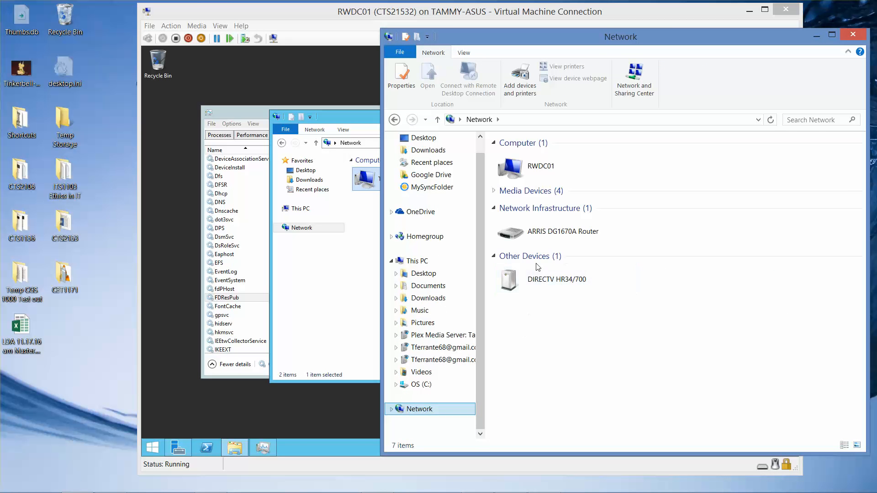
{"action": "left_click", "coordinate": [543, 169]}
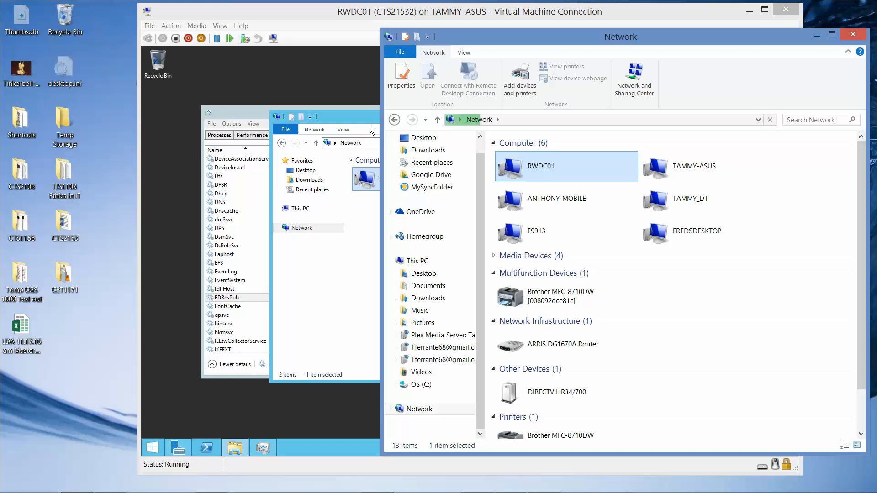
- Close the virtual machine's Network window and Task Manager
{"action": "left_click", "coordinate": [355, 122]}
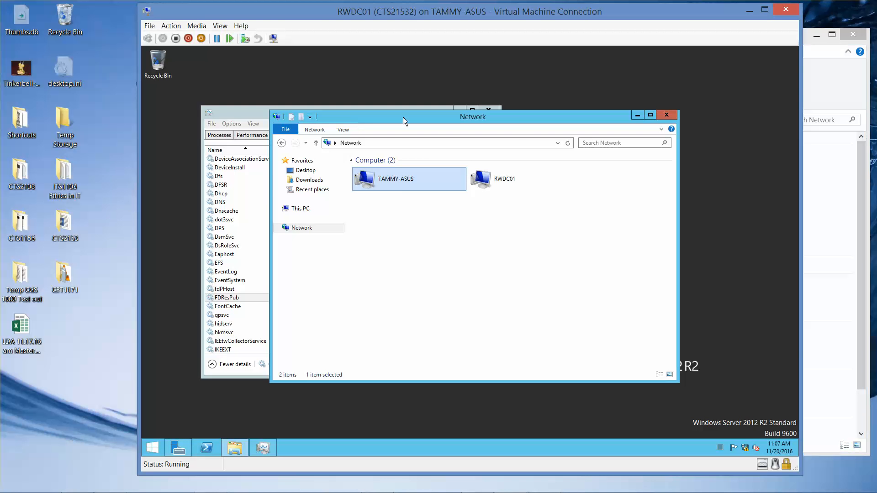
{"action": "left_click", "coordinate": [669, 117]}
{"action": "left_click", "coordinate": [489, 111]}
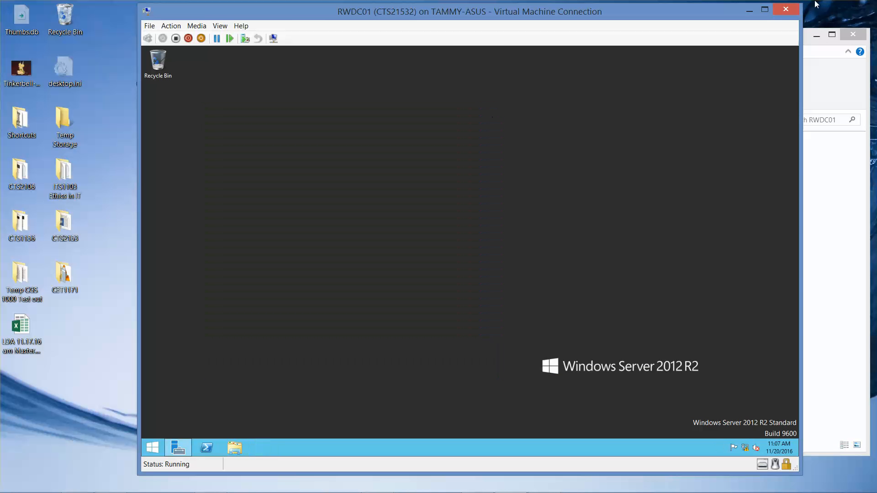
- Open the Software share on RWDC01 from the host's File Explorer
{"action": "left_click", "coordinate": [750, 10]}
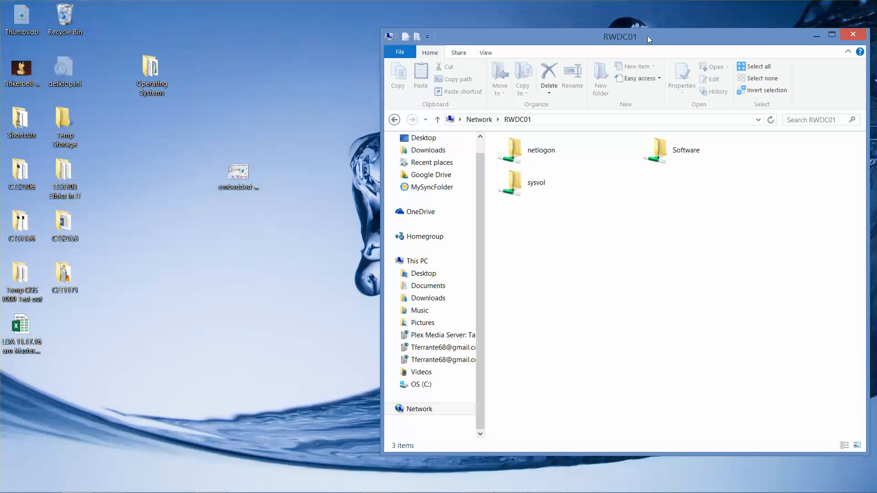
{"action": "left_click_drag", "start_coordinate": [647, 36], "coordinate": [555, 32]}
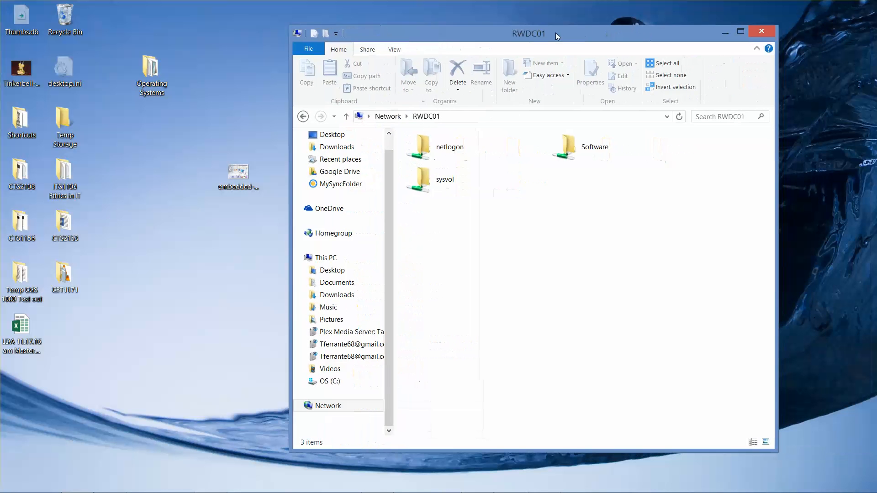
{"action": "double_click", "coordinate": [583, 158]}
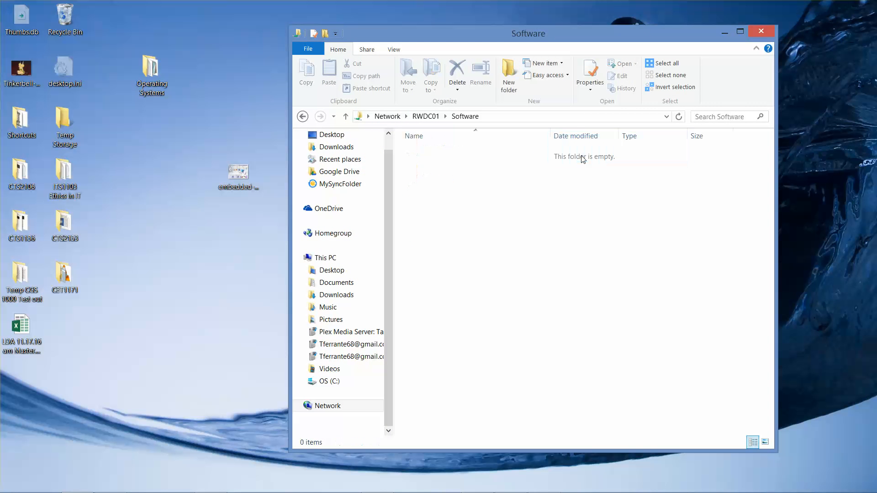
- Select and copy all installer files in the host's C:\70-688\Software folder, then close that window
{"action": "left_click", "coordinate": [70, 228]}
{"action": "double_click", "coordinate": [70, 227]}
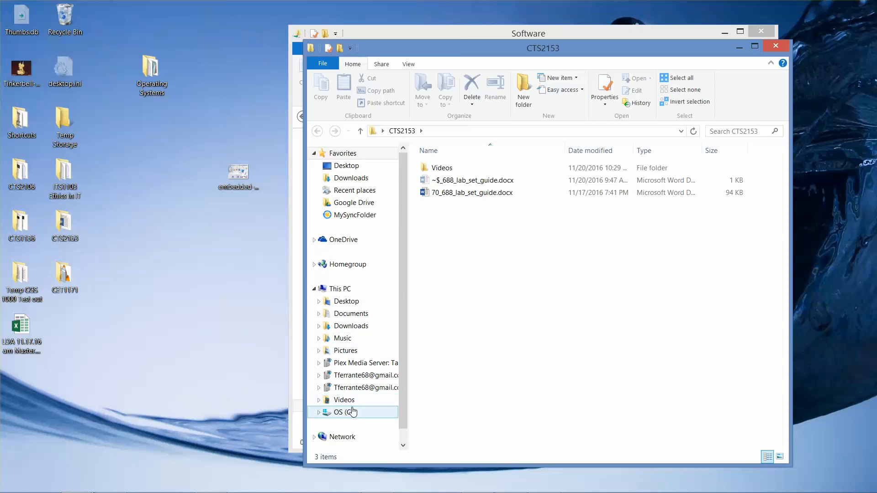
{"action": "left_click", "coordinate": [371, 412]}
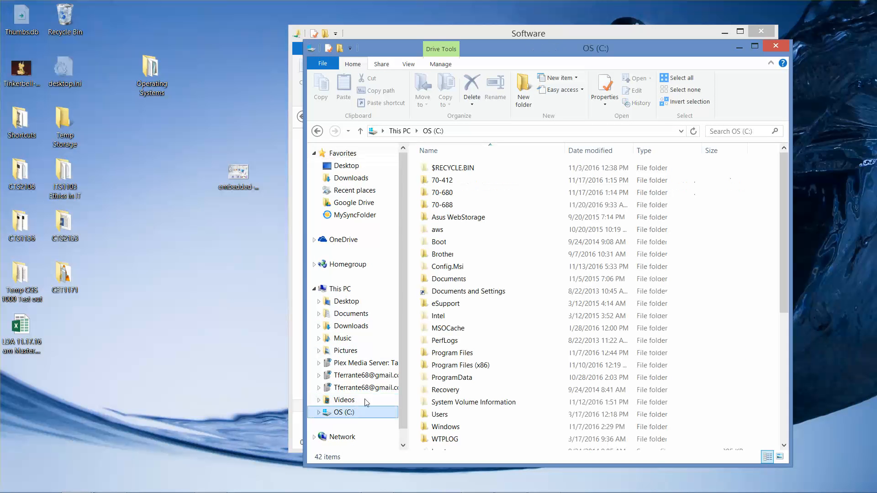
{"action": "double_click", "coordinate": [453, 205]}
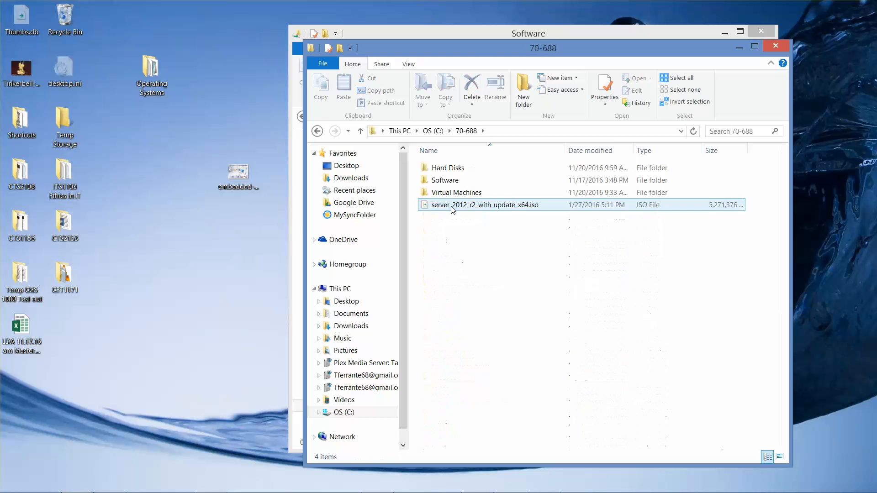
{"action": "double_click", "coordinate": [452, 181]}
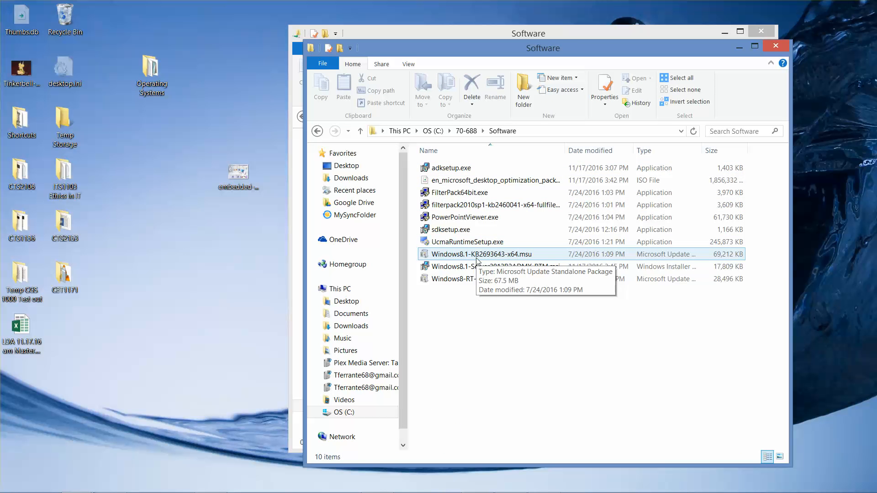
{"action": "key", "text": "ctrl+a"}
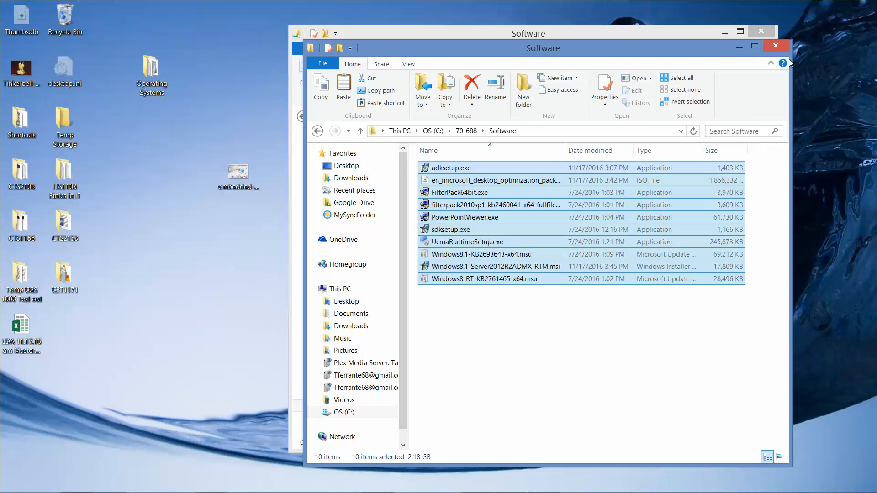
{"action": "left_click", "coordinate": [775, 45]}
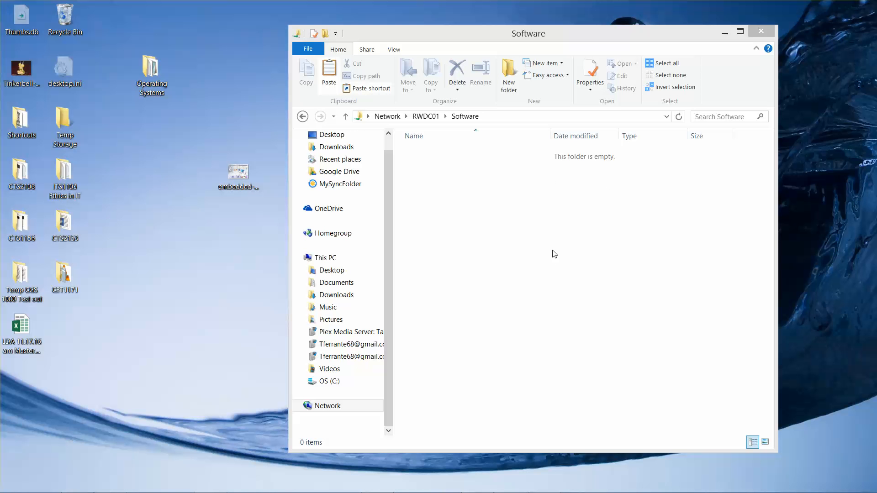
- Paste the copied files into the Software share on RWDC01 and close the share window
{"action": "left_click", "coordinate": [480, 202]}
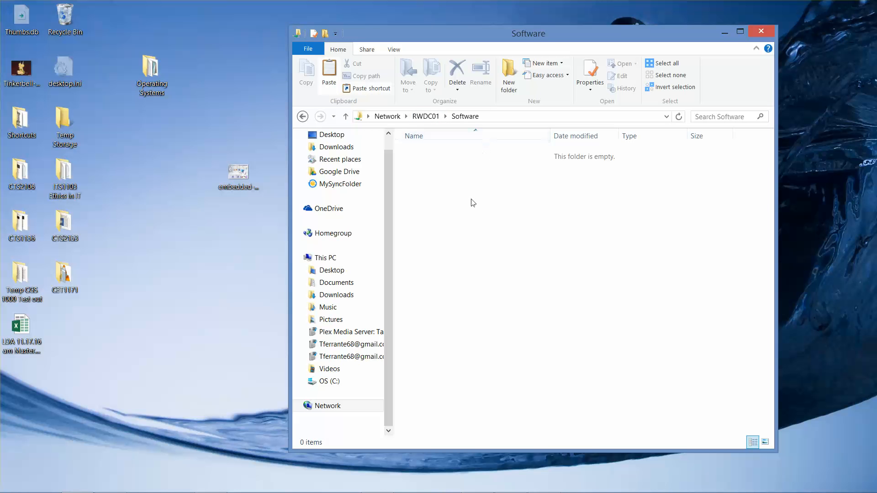
{"action": "right_click", "coordinate": [475, 262]}
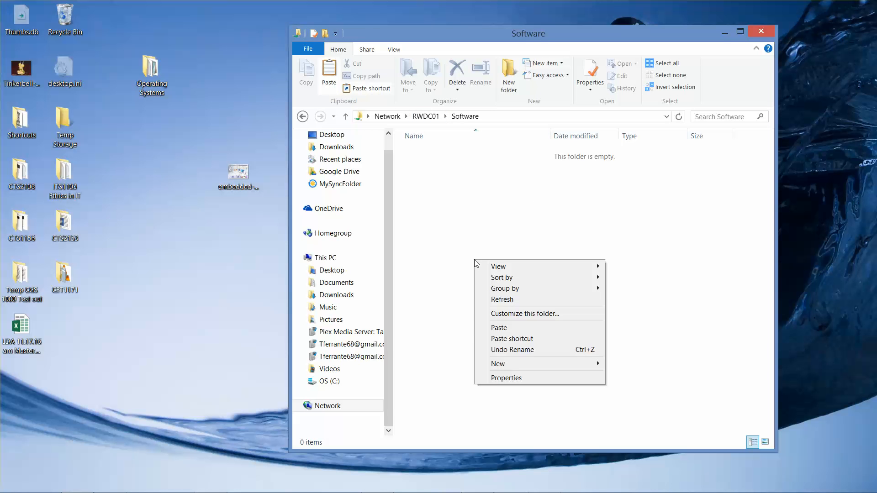
{"action": "left_click", "coordinate": [513, 325]}
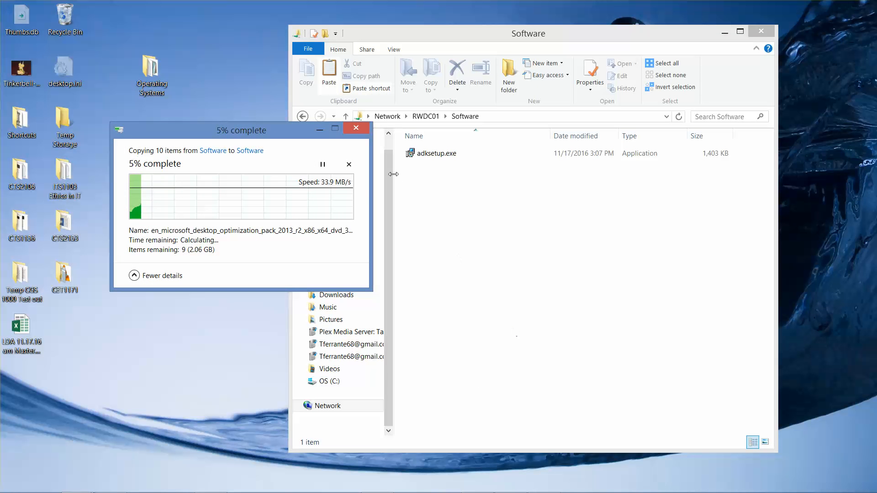
{"action": "left_click", "coordinate": [322, 131]}
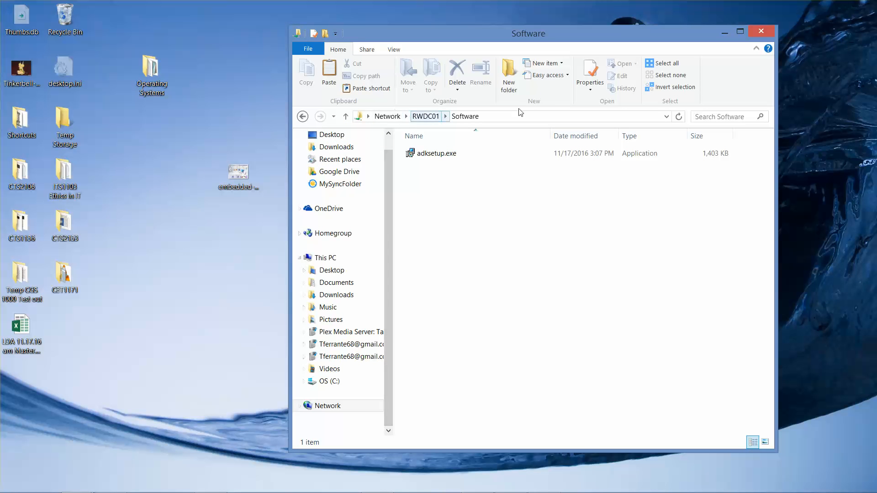
{"action": "left_click", "coordinate": [764, 29]}
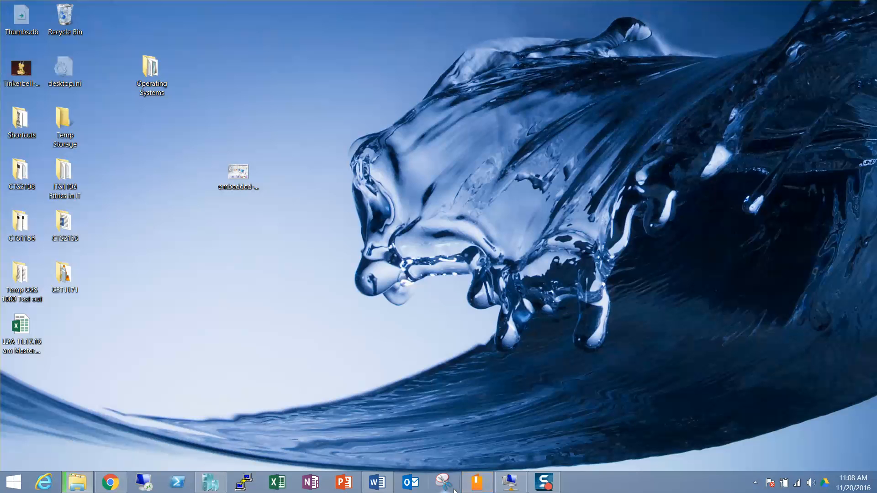
- In the RWDC01 virtual machine, open the C:\Software folder in File Explorer
{"action": "left_click", "coordinate": [510, 481]}
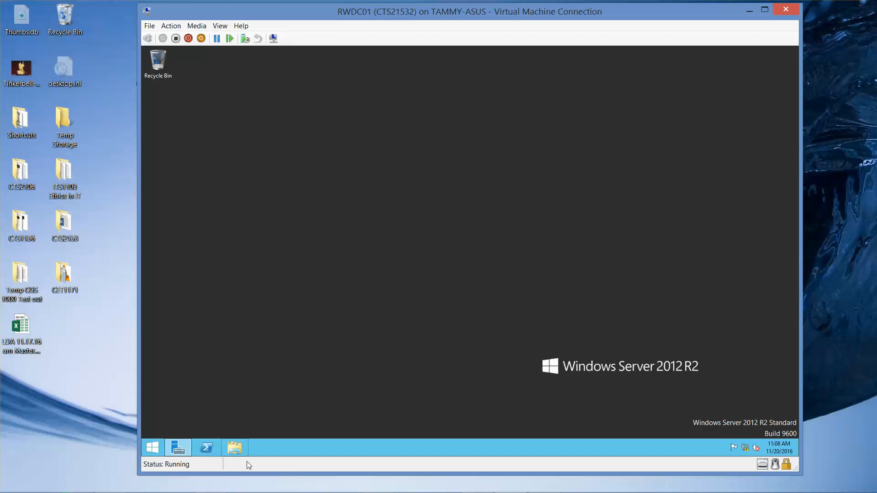
{"action": "double_click", "coordinate": [235, 448]}
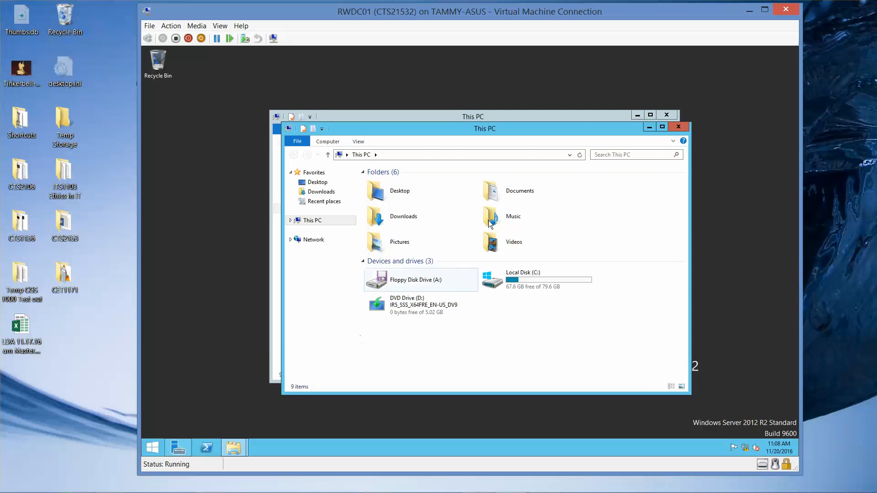
{"action": "left_click", "coordinate": [678, 127]}
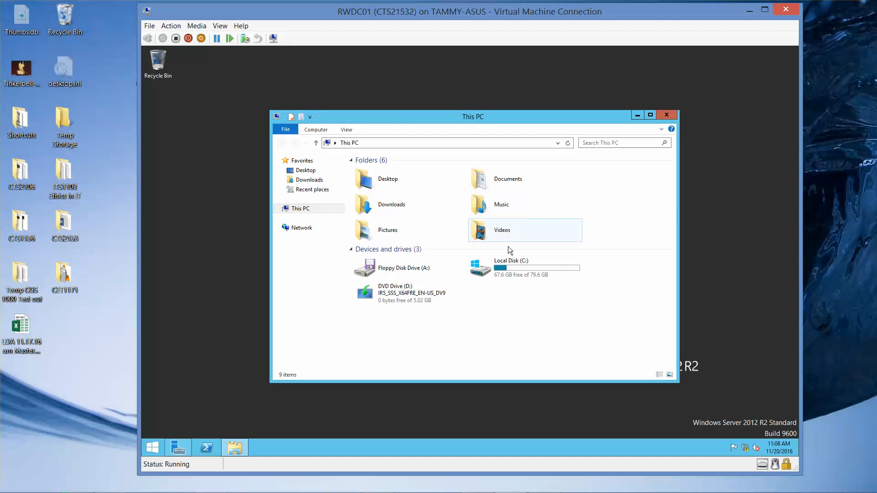
{"action": "double_click", "coordinate": [512, 270]}
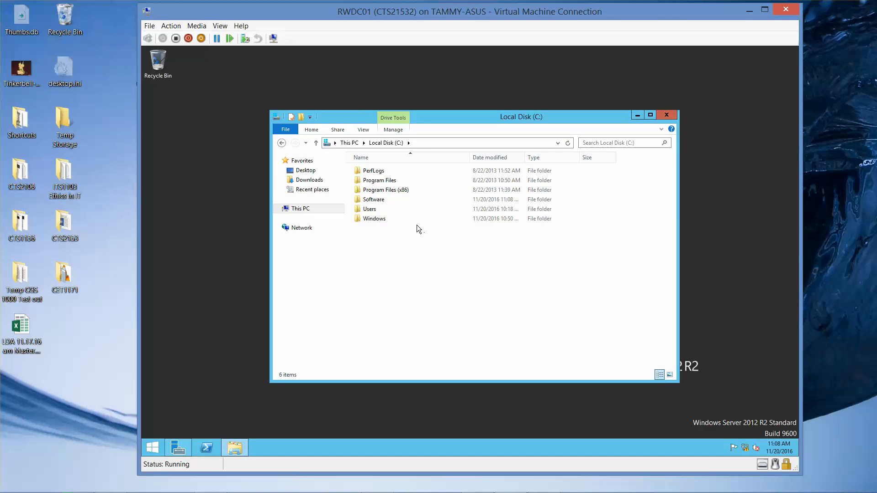
{"action": "double_click", "coordinate": [375, 200]}
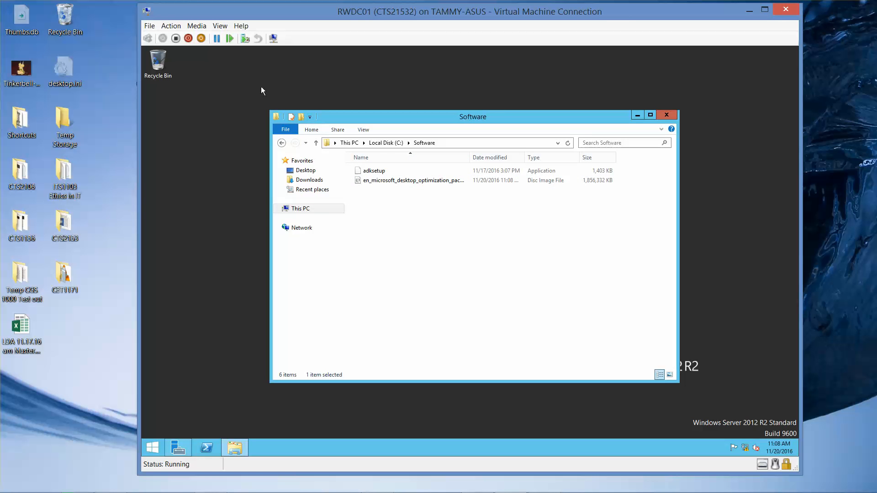
- Eject the server_2012_r2_with_update_x64.iso from the virtual machine's DVD drive
{"action": "left_click", "coordinate": [201, 26]}
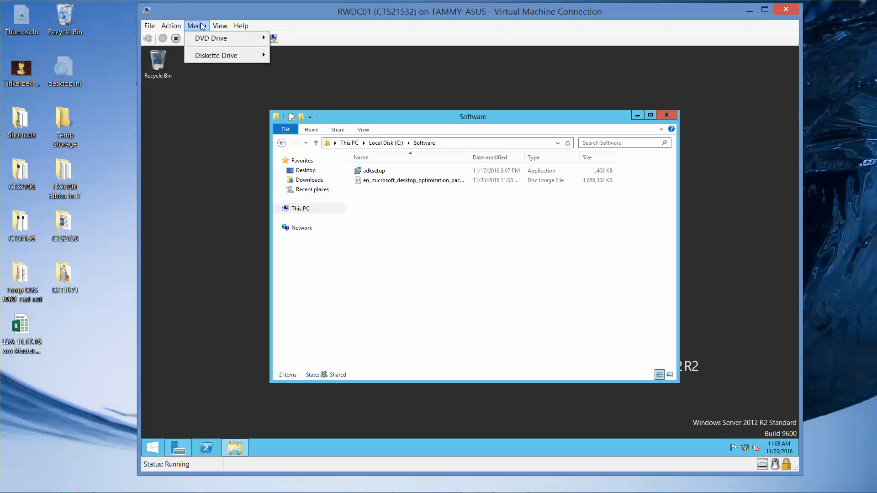
{"action": "mouse_move", "coordinate": [206, 43]}
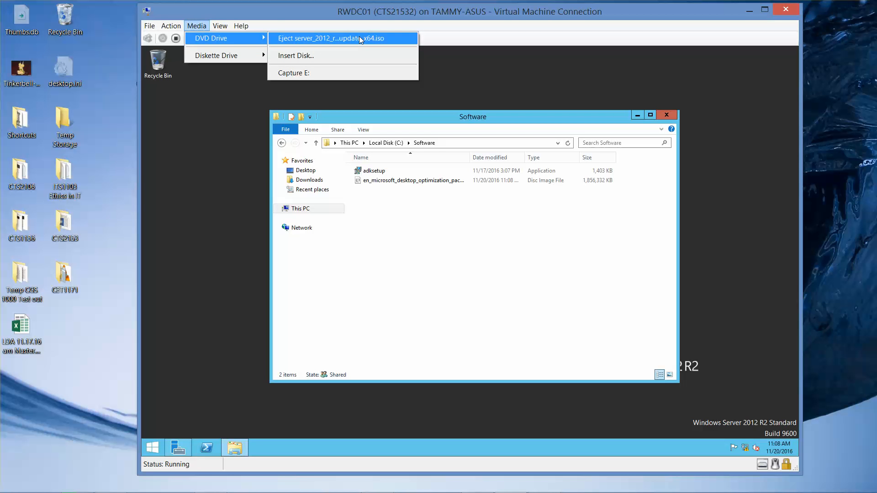
{"action": "left_click", "coordinate": [326, 41]}
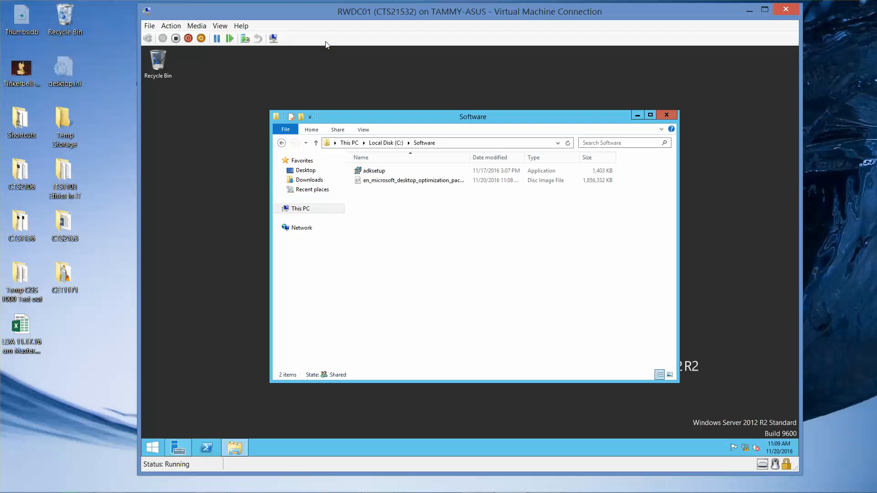
- Close the Software folder window inside the virtual machine
{"action": "left_click", "coordinate": [199, 27]}
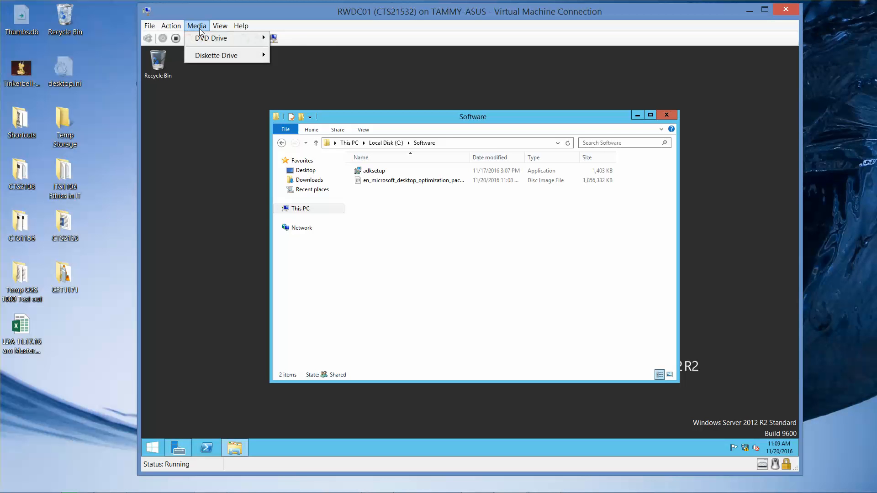
{"action": "left_click", "coordinate": [178, 227]}
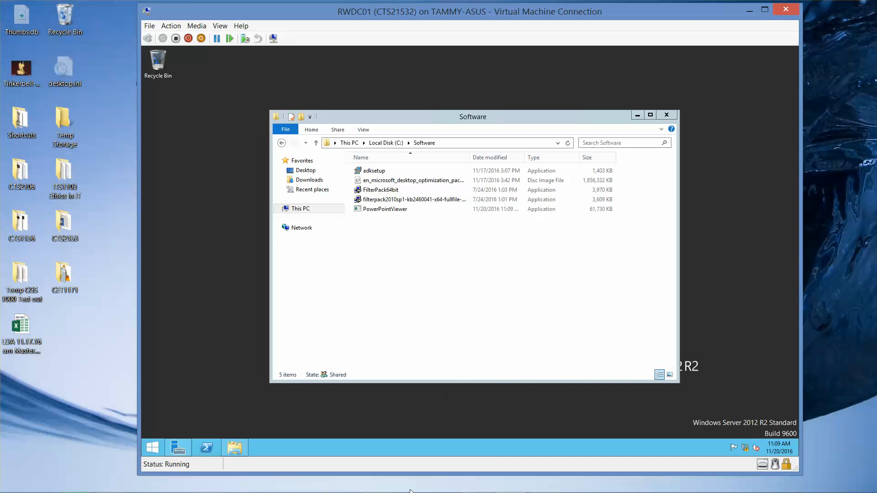
{"action": "mouse_move", "coordinate": [538, 488]}
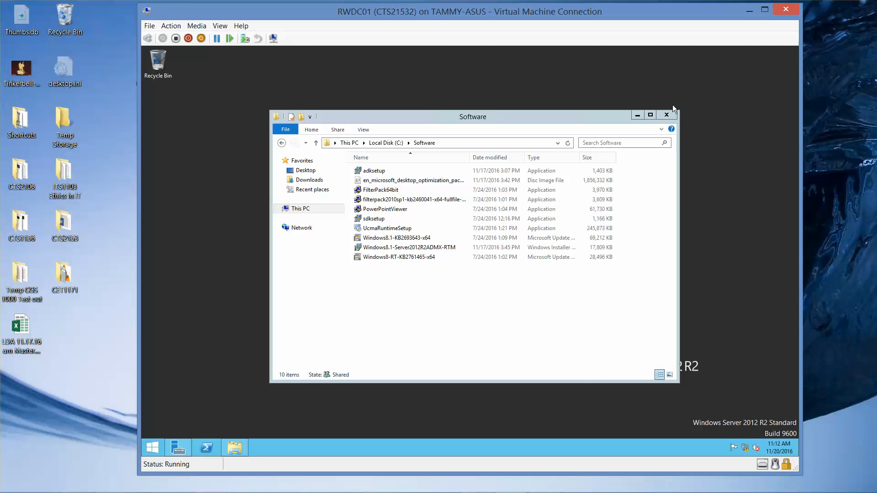
{"action": "left_click", "coordinate": [667, 115]}
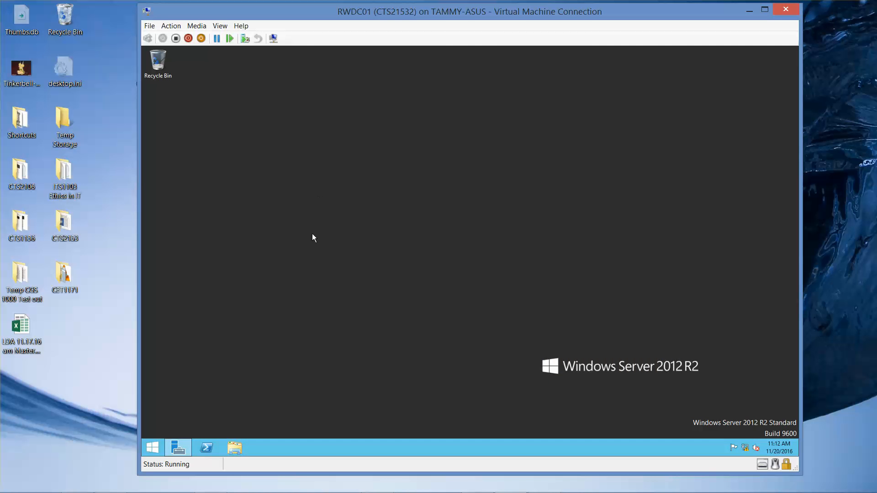
- Open the host's C:\70-688 folder and choose PowerISO to open the Windows 8.1 enterprise ISO file
{"action": "mouse_move", "coordinate": [145, 491]}
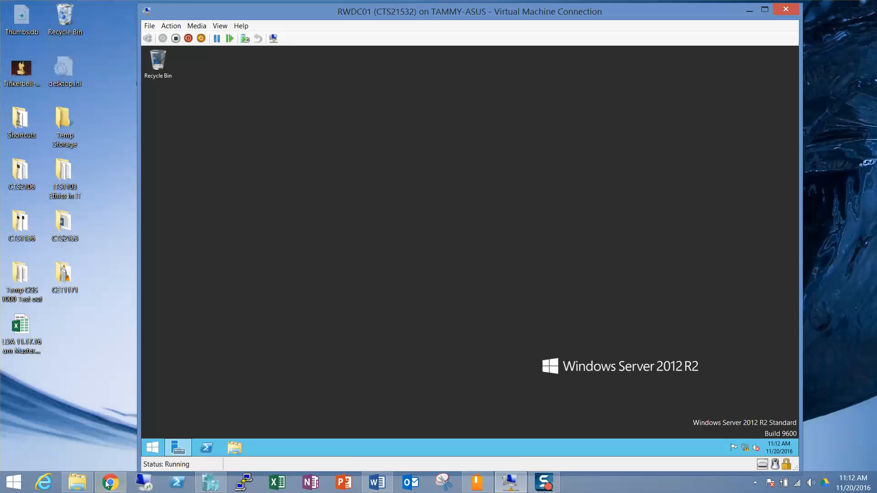
{"action": "left_click", "coordinate": [72, 483]}
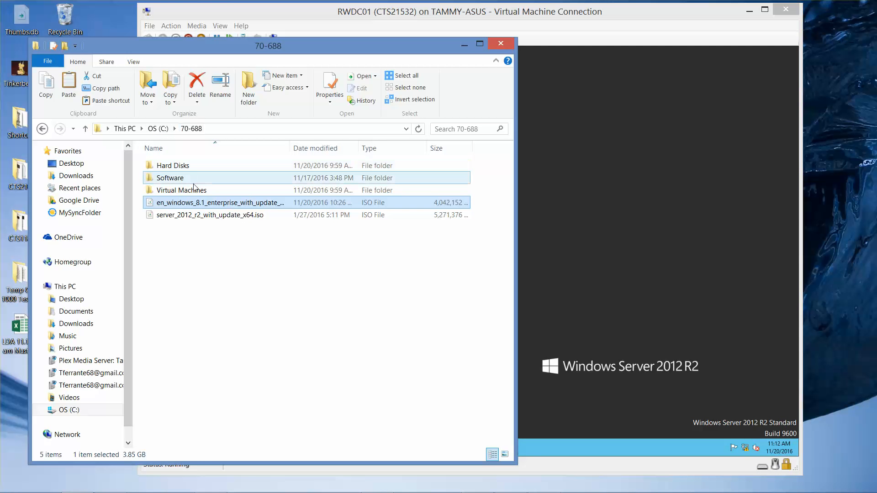
{"action": "double_click", "coordinate": [225, 204]}
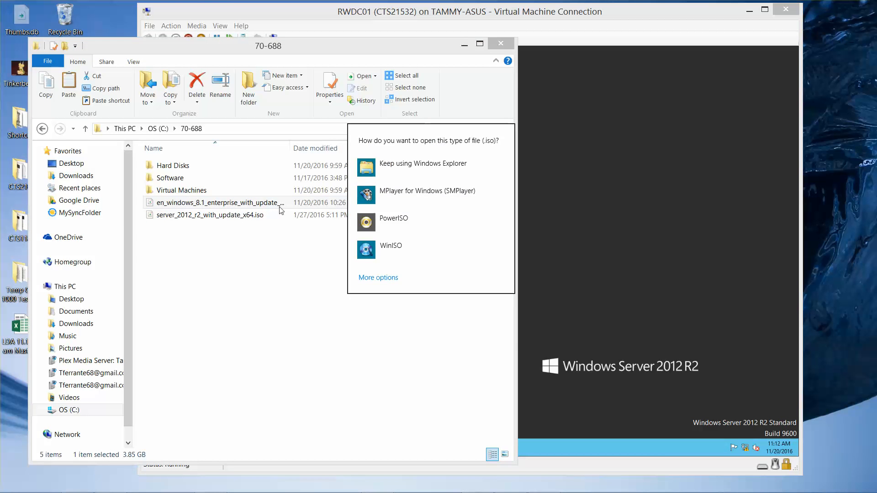
{"action": "left_click", "coordinate": [383, 221]}
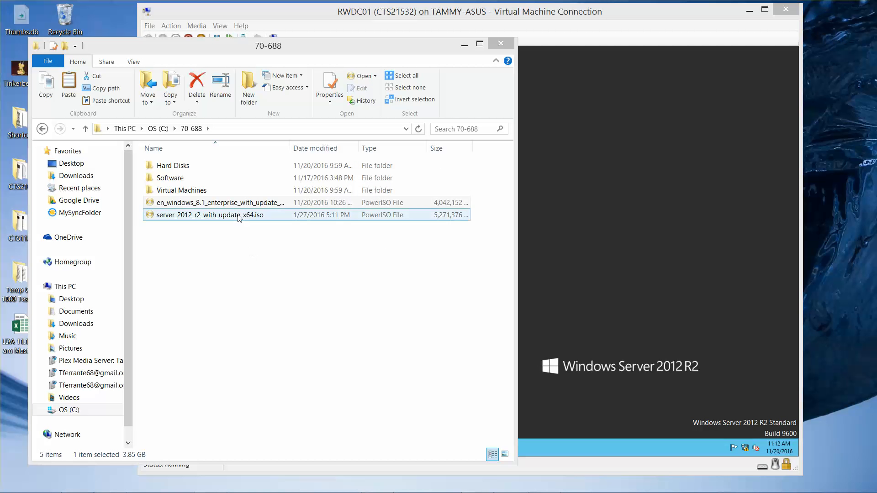
- Set the number of PowerISO virtual drives for mounting the Windows 8.1 enterprise ISO
{"action": "double_click", "coordinate": [235, 203]}
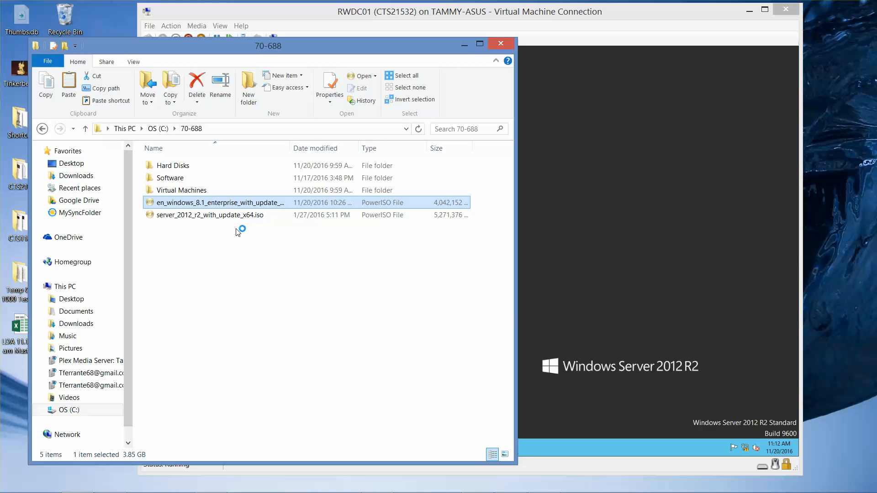
{"action": "right_click", "coordinate": [232, 205]}
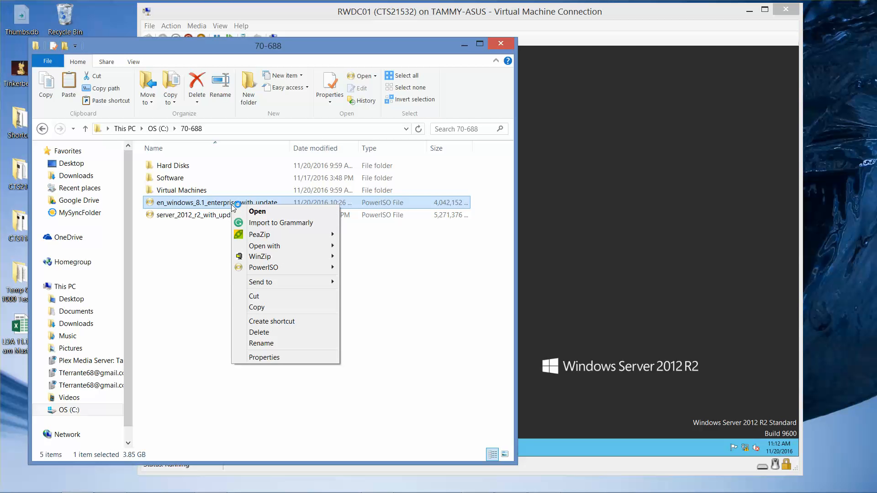
{"action": "mouse_move", "coordinate": [276, 267]}
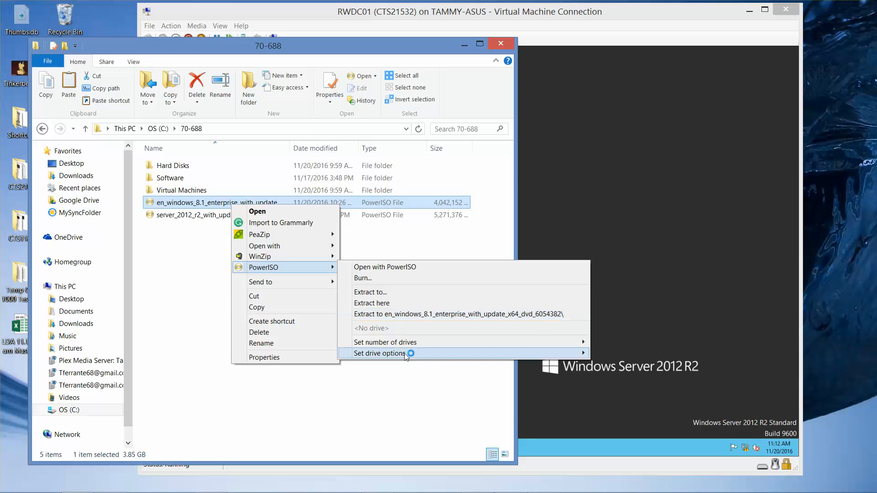
{"action": "mouse_move", "coordinate": [405, 355]}
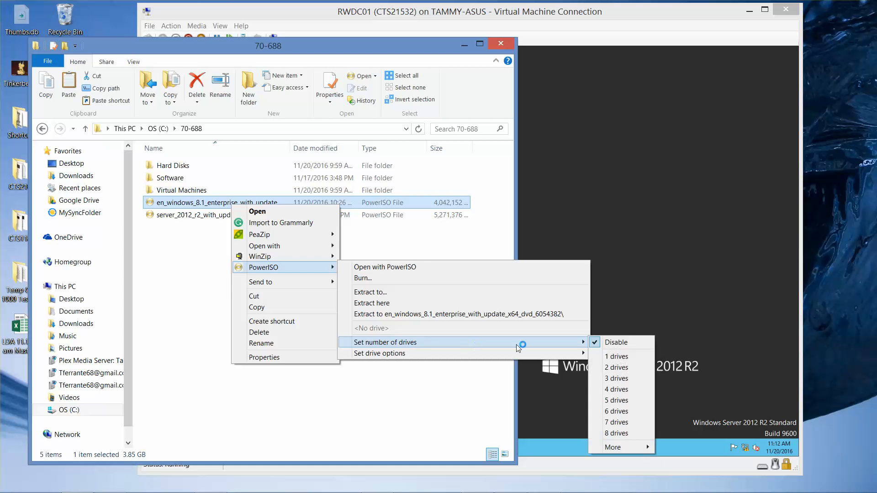
{"action": "left_click", "coordinate": [618, 359]}
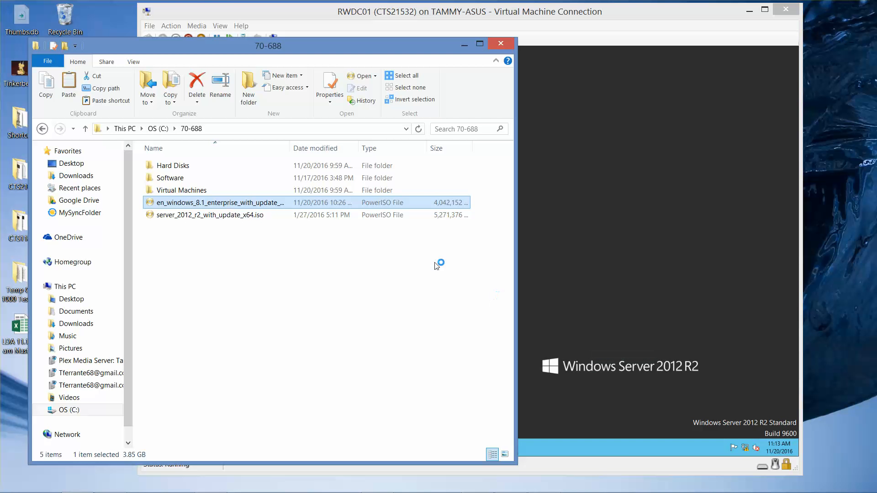
- Mount the Windows 8.1 enterprise ISO to virtual drive D: and open the drive
{"action": "right_click", "coordinate": [243, 204]}
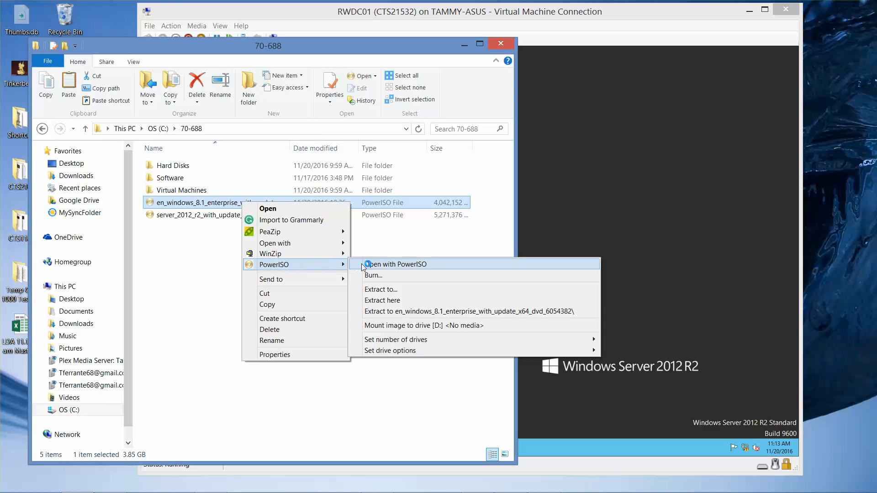
{"action": "left_click", "coordinate": [404, 328]}
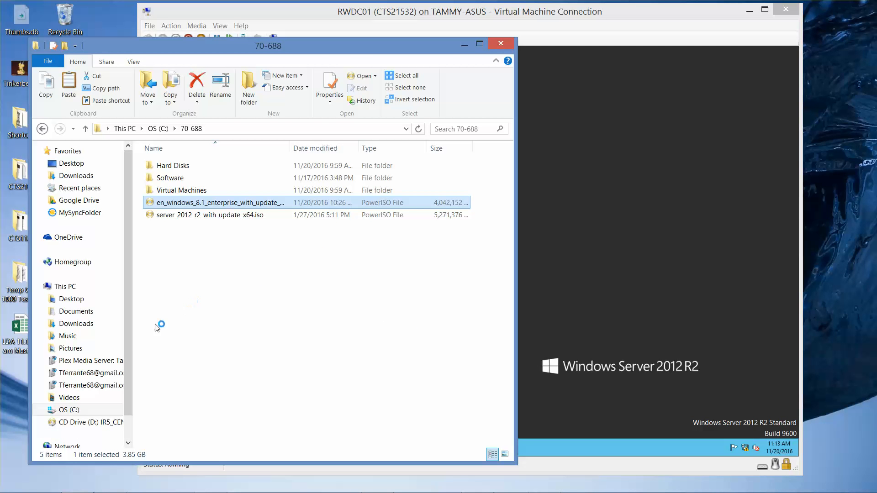
{"action": "left_click", "coordinate": [99, 427]}
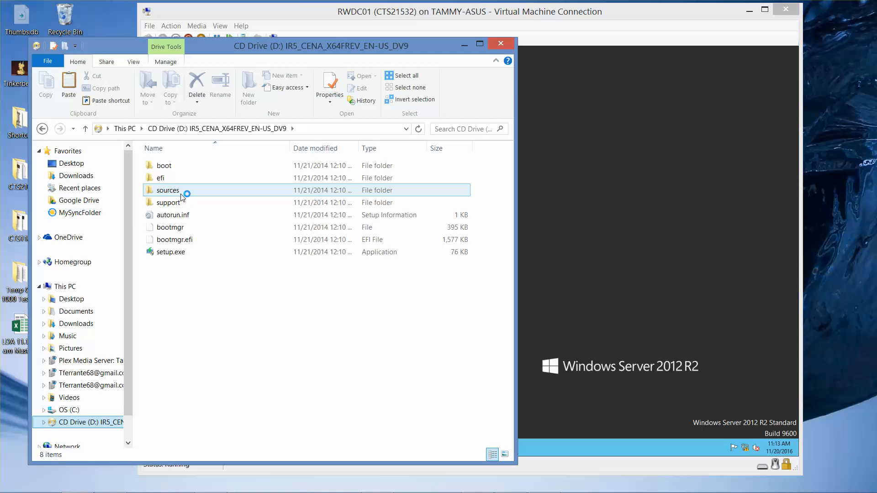
- Open the sources folder on the mounted drive and close the PowerISO window that appears
{"action": "mouse_move", "coordinate": [182, 197]}
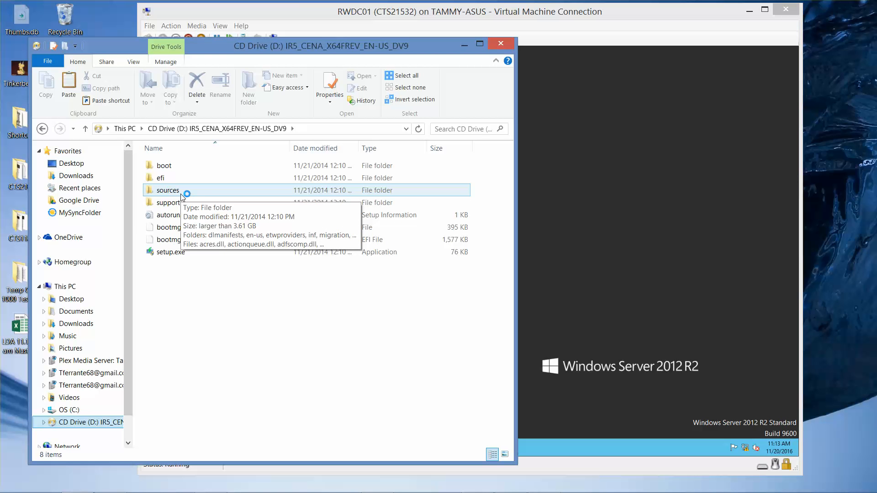
{"action": "double_click", "coordinate": [182, 190]}
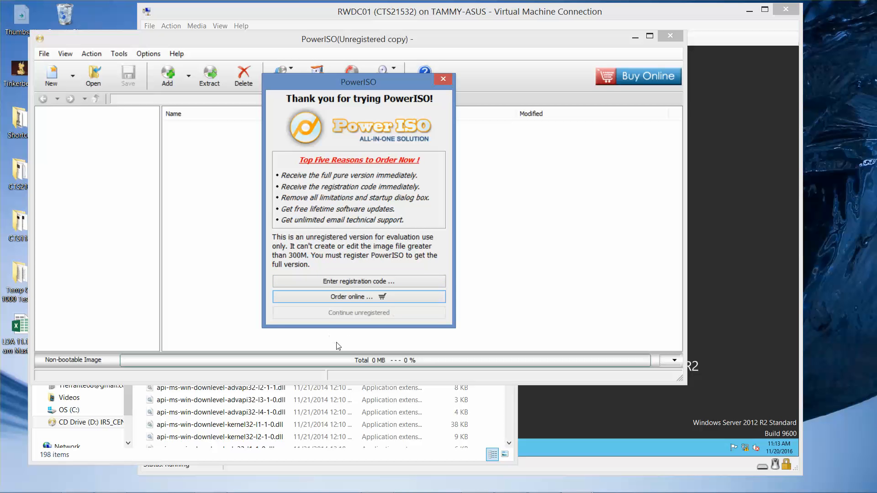
{"action": "left_click", "coordinate": [370, 313]}
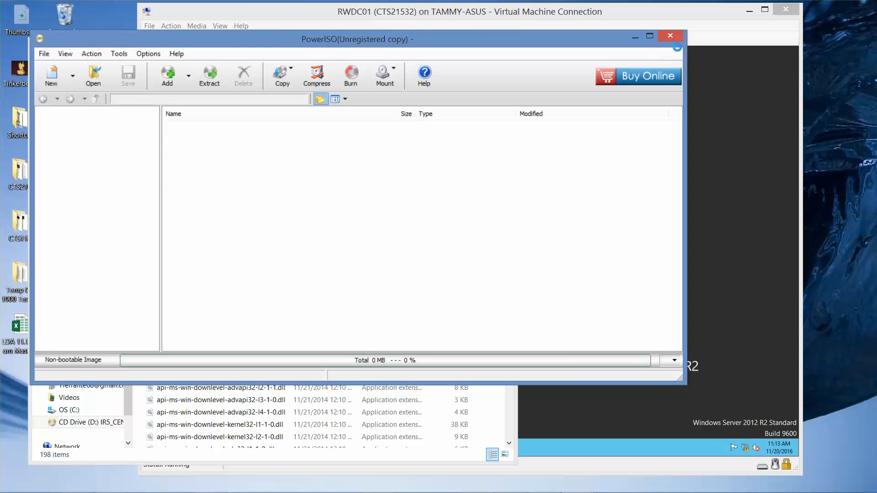
{"action": "left_click", "coordinate": [675, 37]}
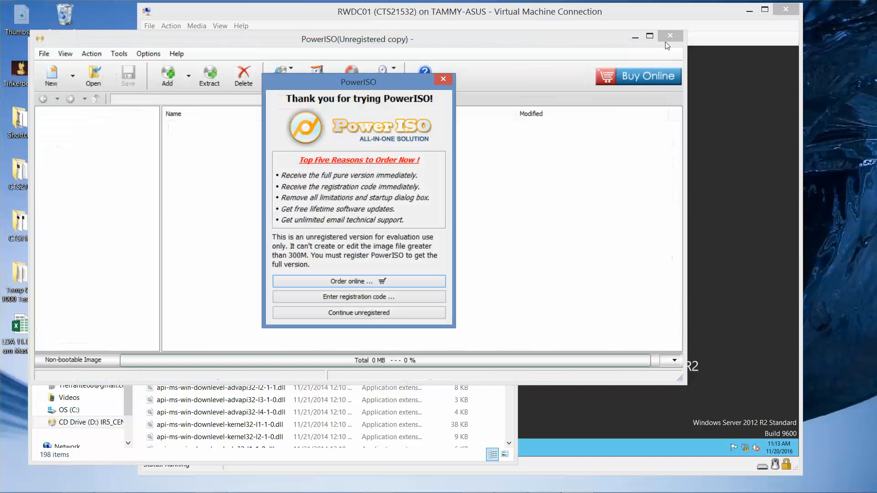
{"action": "left_click", "coordinate": [447, 82]}
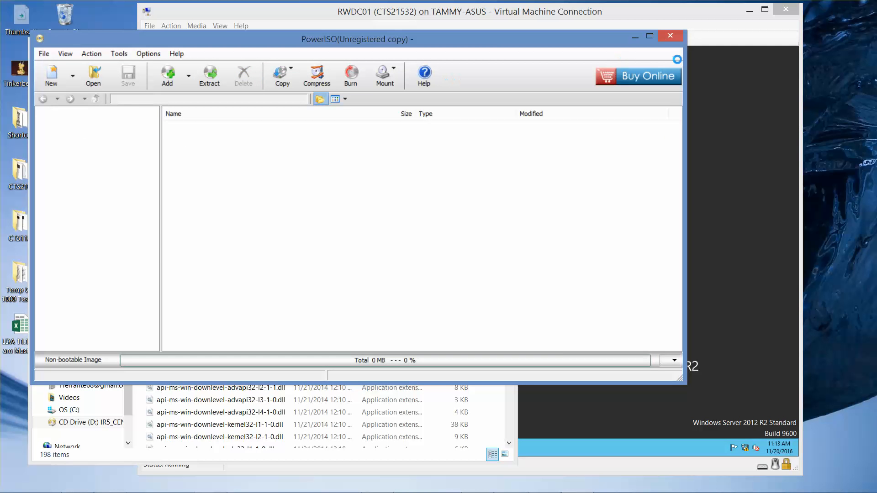
{"action": "left_click", "coordinate": [677, 40]}
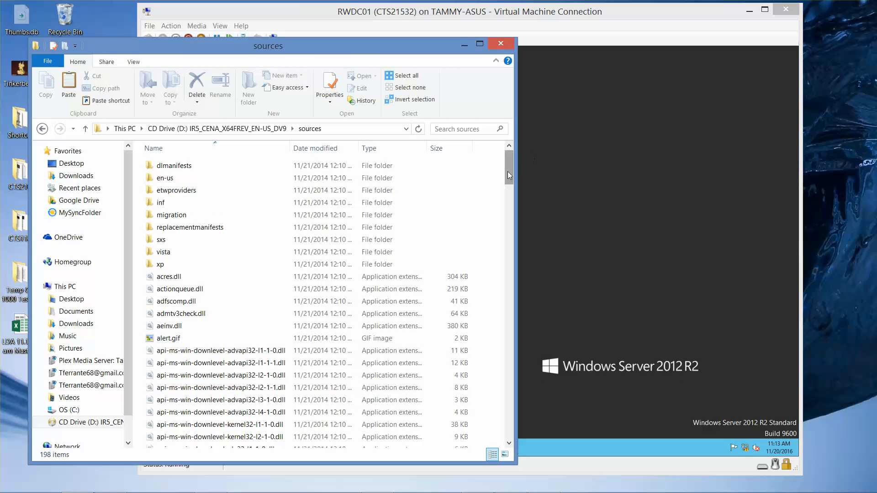
- Copy install.wim from the sources folder and paste it into the host's C:\70-688 folder
{"action": "left_click_drag", "start_coordinate": [508, 172], "coordinate": [504, 287]}
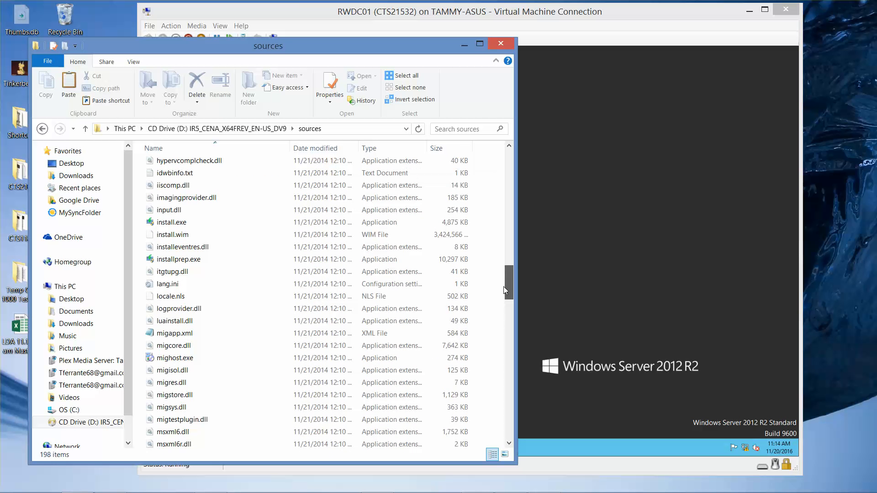
{"action": "right_click", "coordinate": [195, 234]}
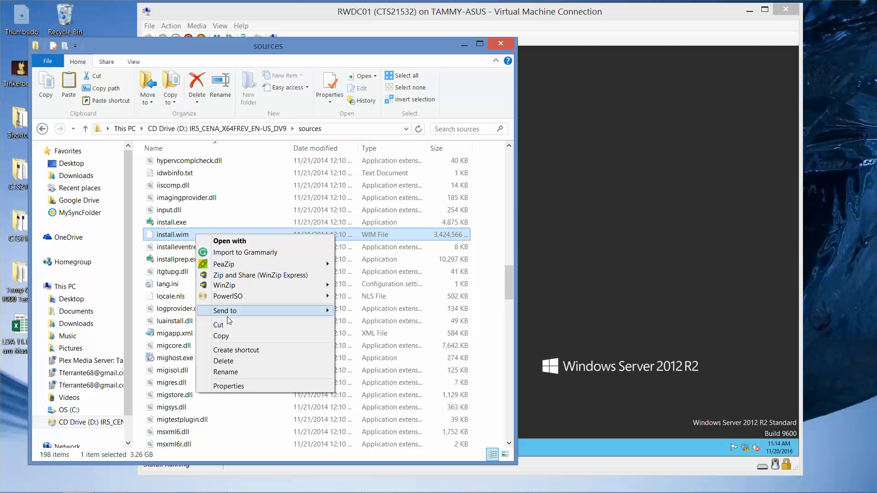
{"action": "left_click", "coordinate": [231, 336]}
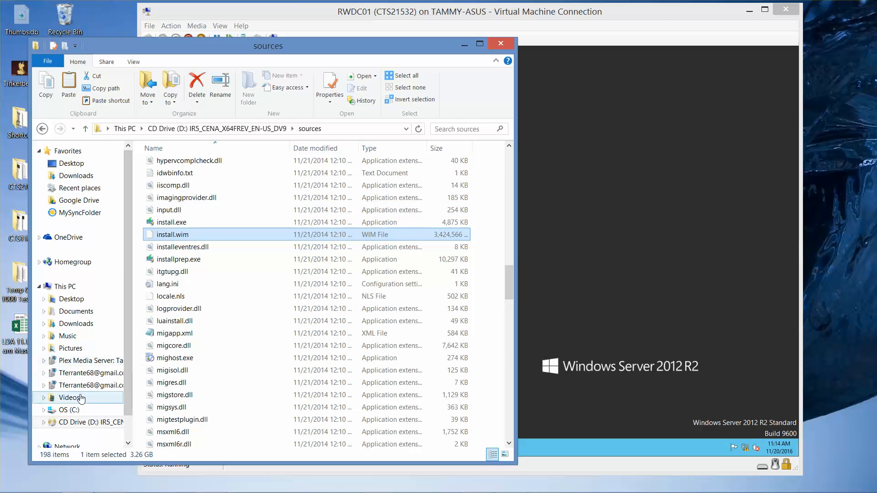
{"action": "left_click", "coordinate": [70, 410]}
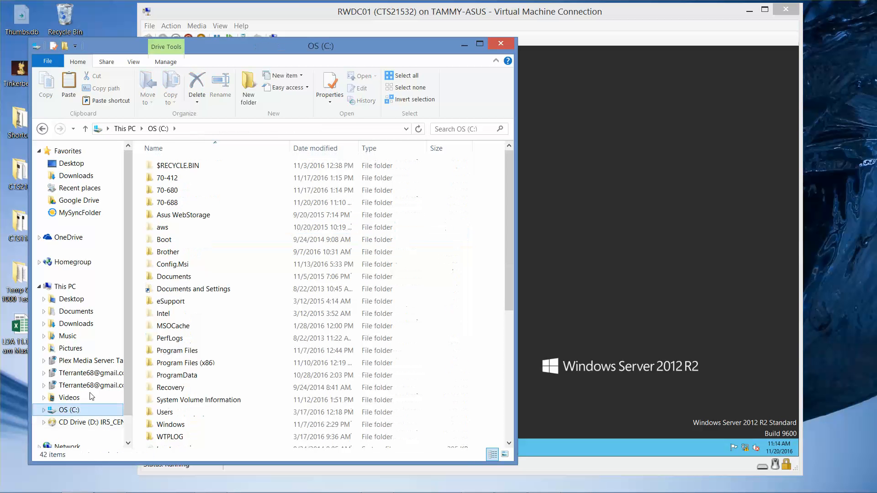
{"action": "double_click", "coordinate": [173, 203]}
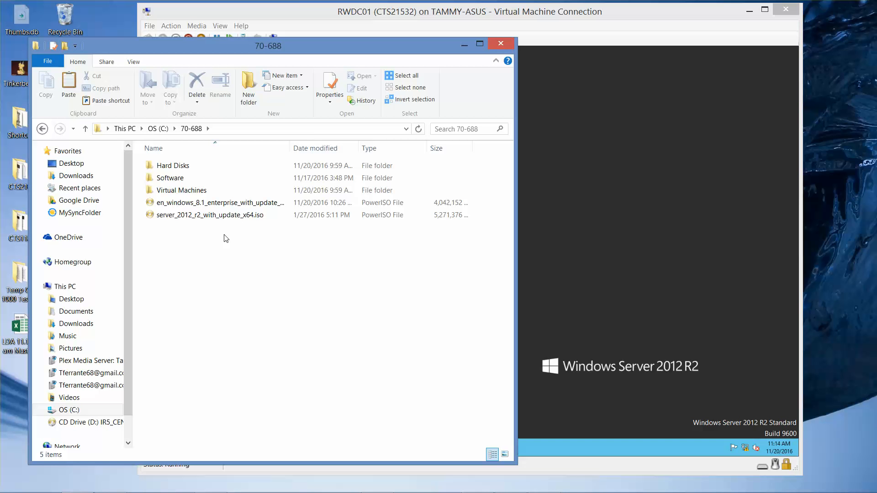
{"action": "key", "text": "ctrl+v"}
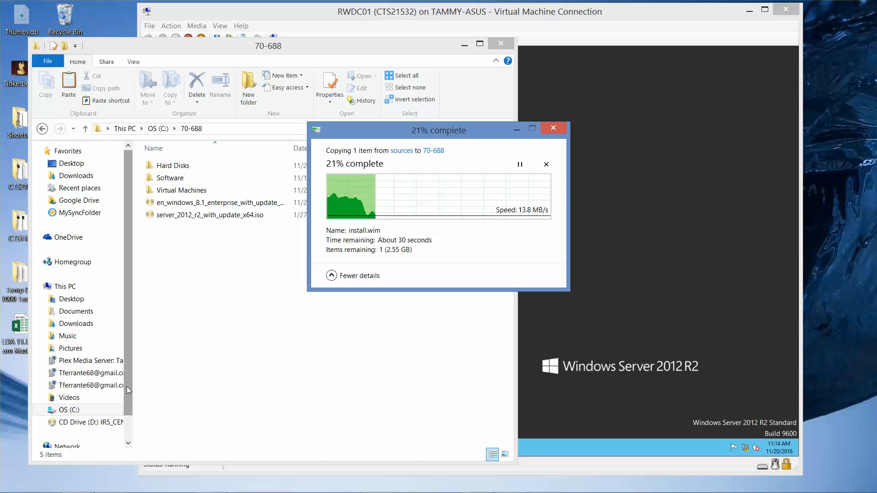
- Browse the network to RWDC01's Software share and paste install.wim there as well
{"action": "left_click_drag", "start_coordinate": [127, 387], "coordinate": [122, 405]}
{"action": "left_click", "coordinate": [84, 418]}
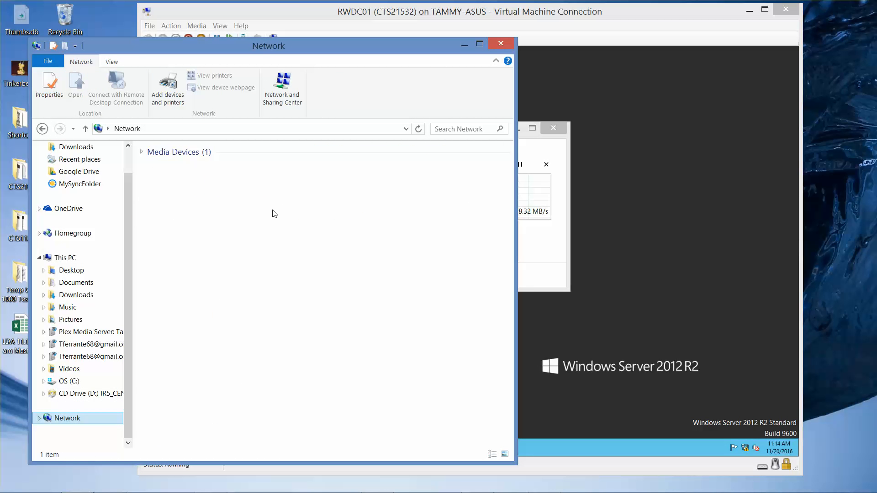
{"action": "left_click", "coordinate": [205, 177]}
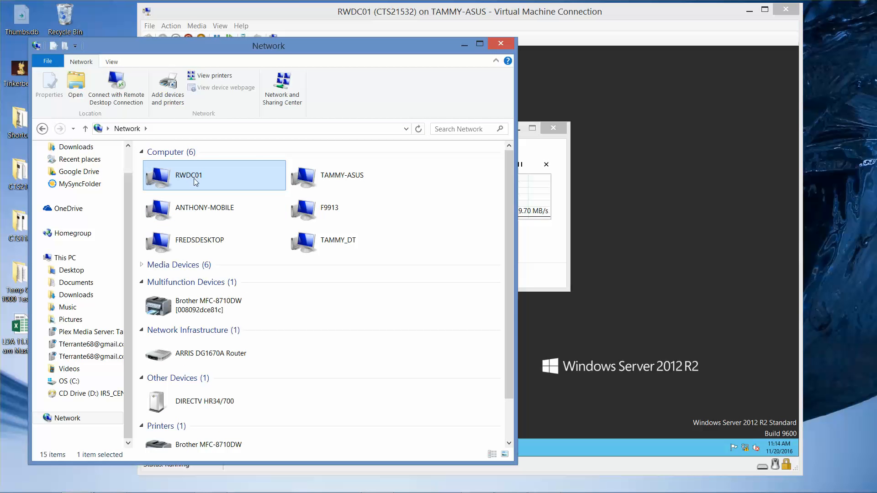
{"action": "left_click", "coordinate": [197, 214]}
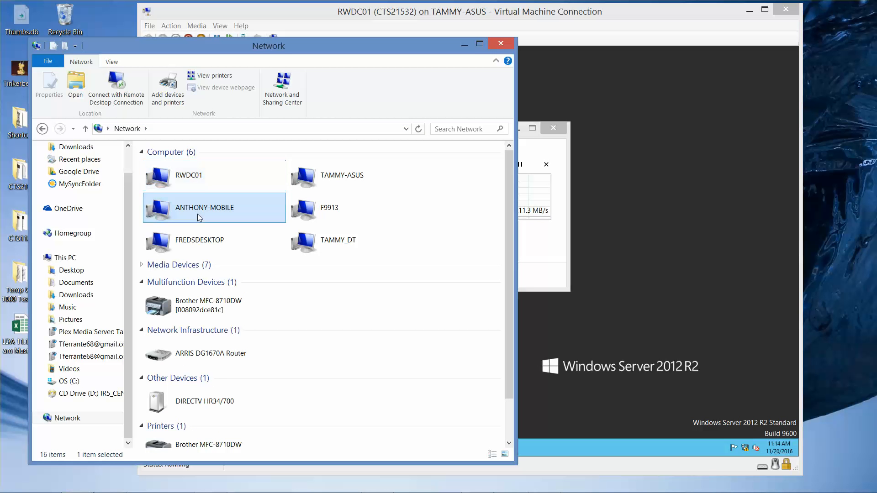
{"action": "double_click", "coordinate": [200, 185]}
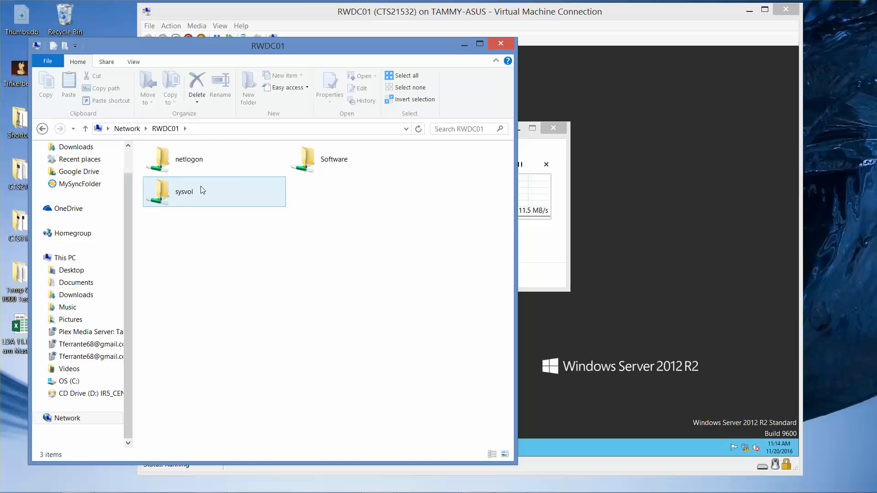
{"action": "double_click", "coordinate": [304, 161]}
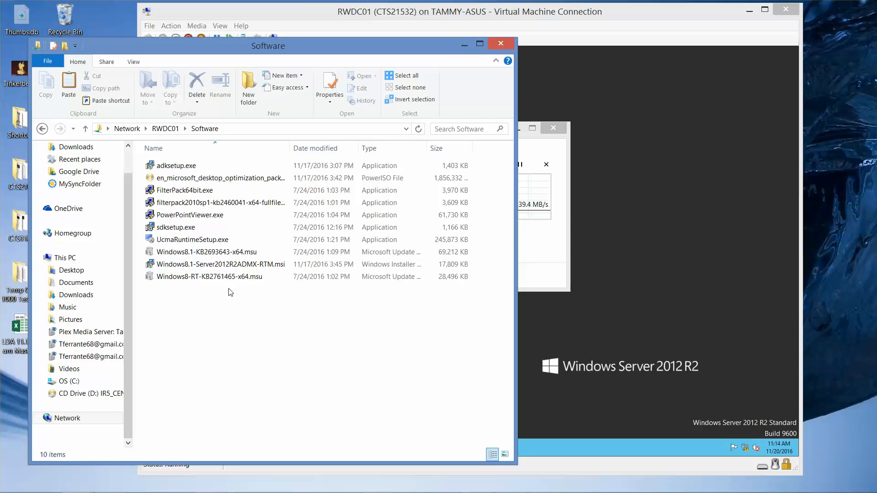
{"action": "key", "text": "ctrl+v"}
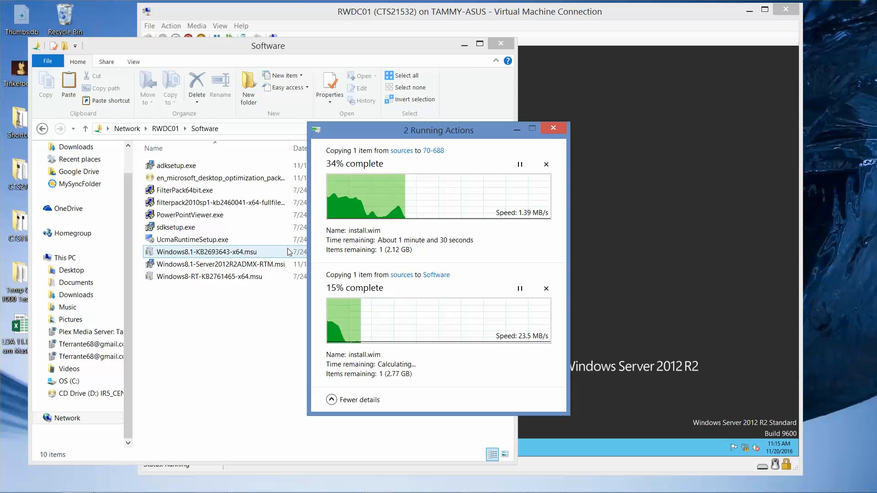
- Permanently delete adksetup.exe from RWDC01's Software share and close the folder window
{"action": "left_click", "coordinate": [264, 229]}
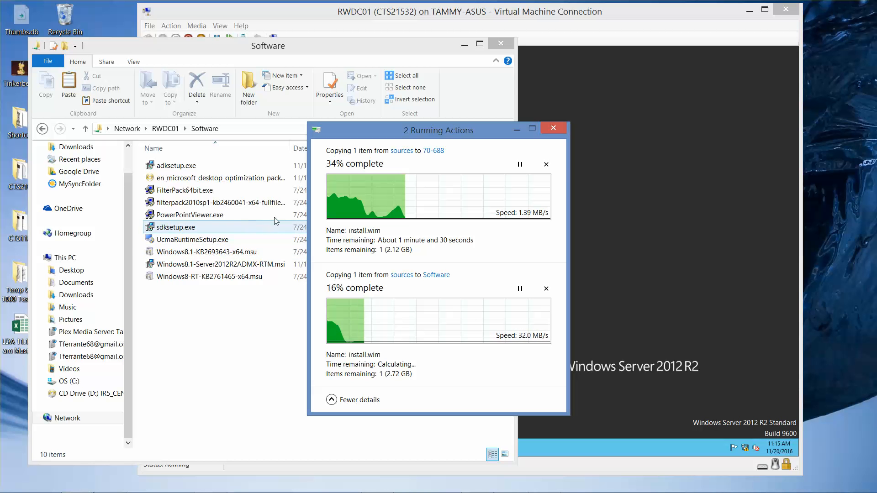
{"action": "left_click", "coordinate": [184, 168]}
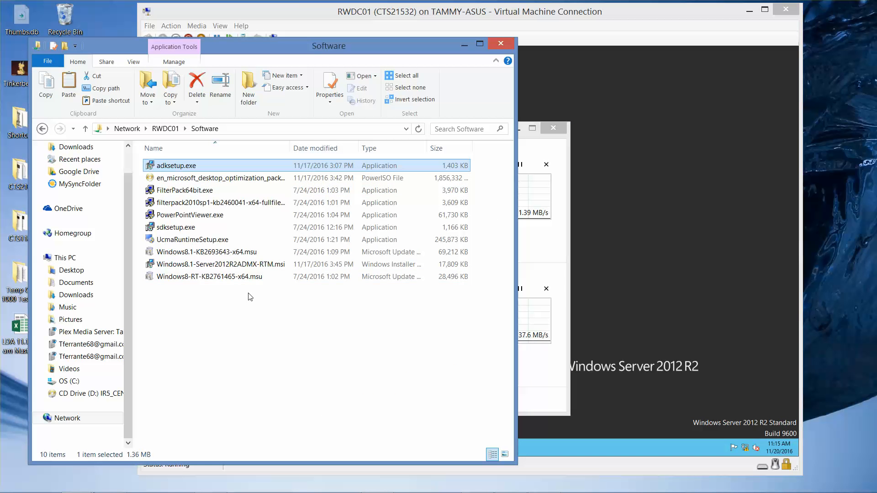
{"action": "key", "text": "Delete"}
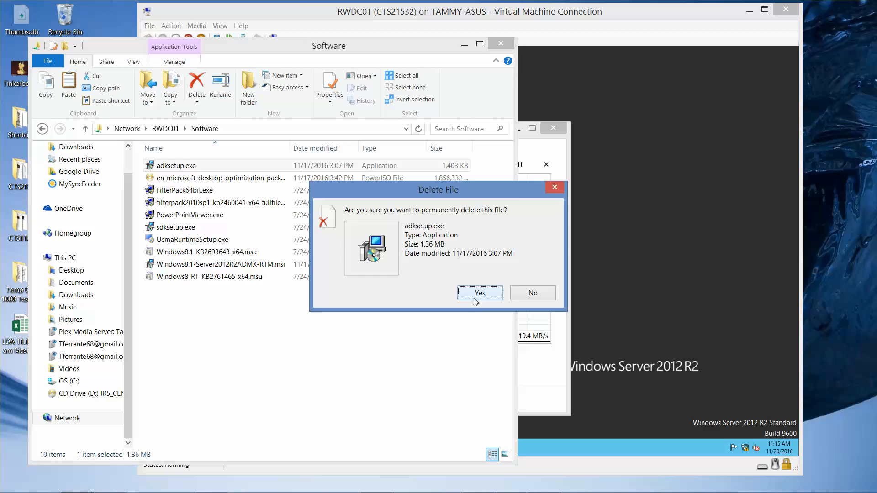
{"action": "left_click", "coordinate": [477, 294]}
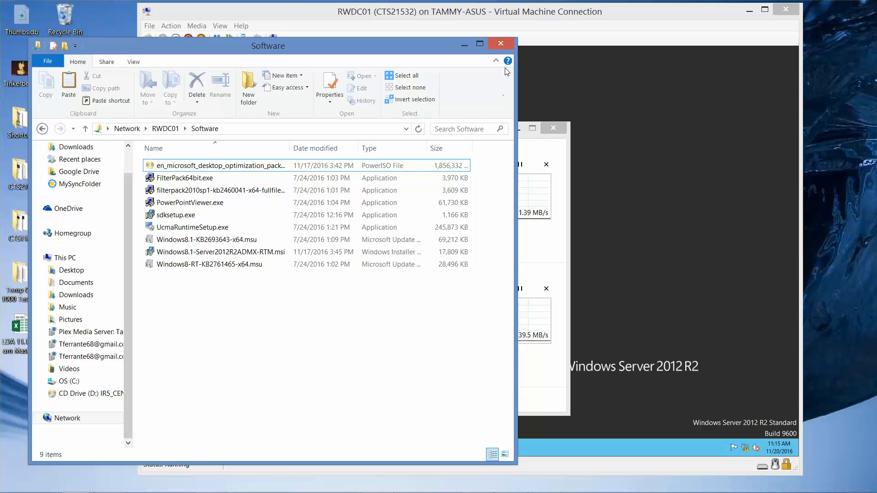
{"action": "left_click", "coordinate": [500, 43]}
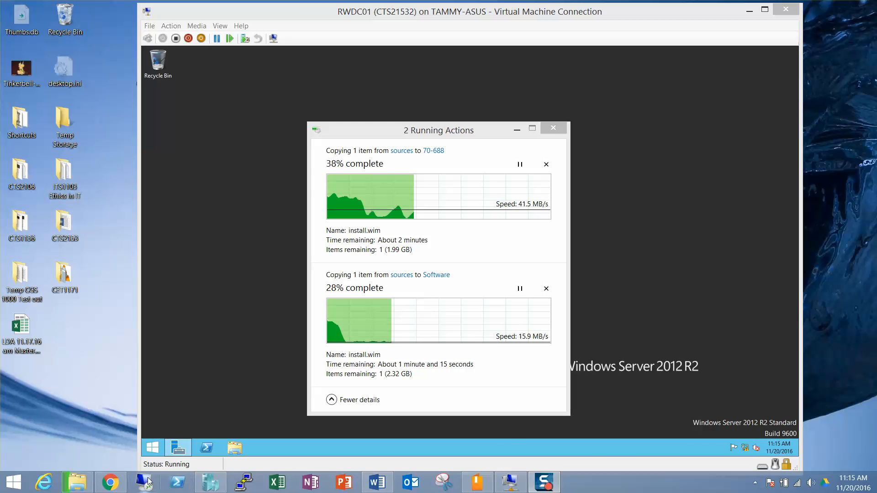
- Open the host's C:\70-688\Software folder and launch adksetup.exe
{"action": "double_click", "coordinate": [70, 226]}
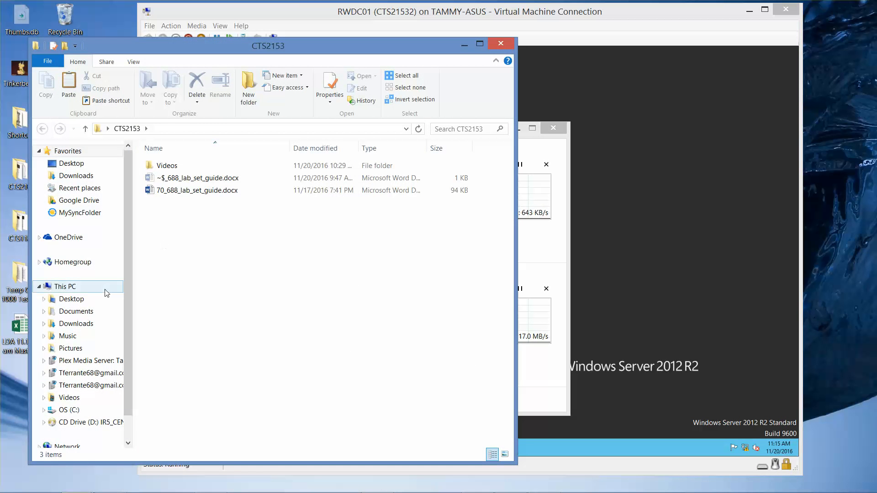
{"action": "left_click", "coordinate": [79, 408]}
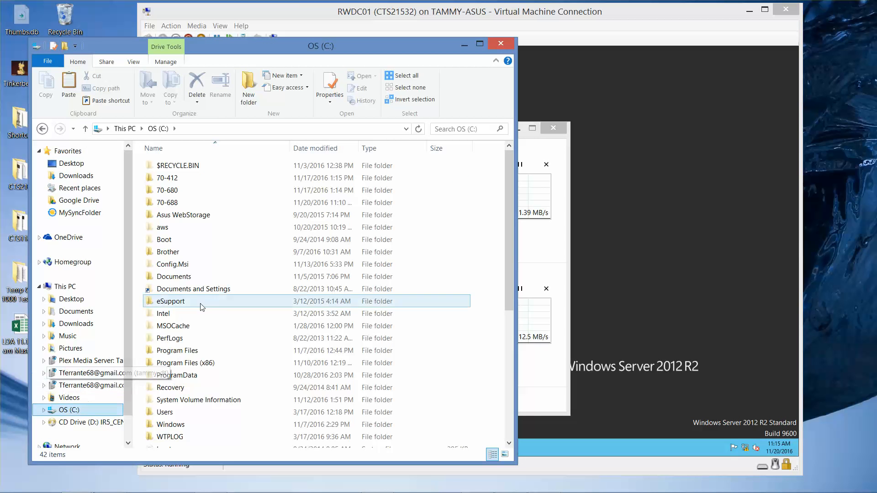
{"action": "double_click", "coordinate": [169, 204]}
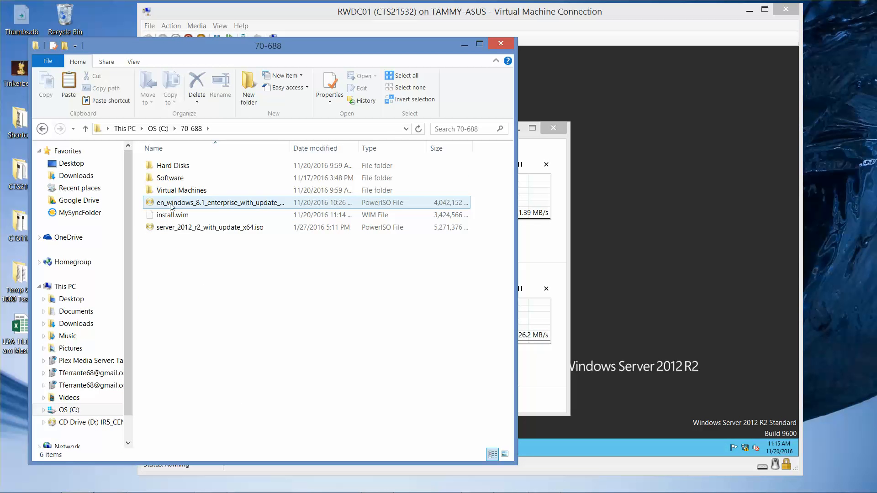
{"action": "double_click", "coordinate": [183, 178]}
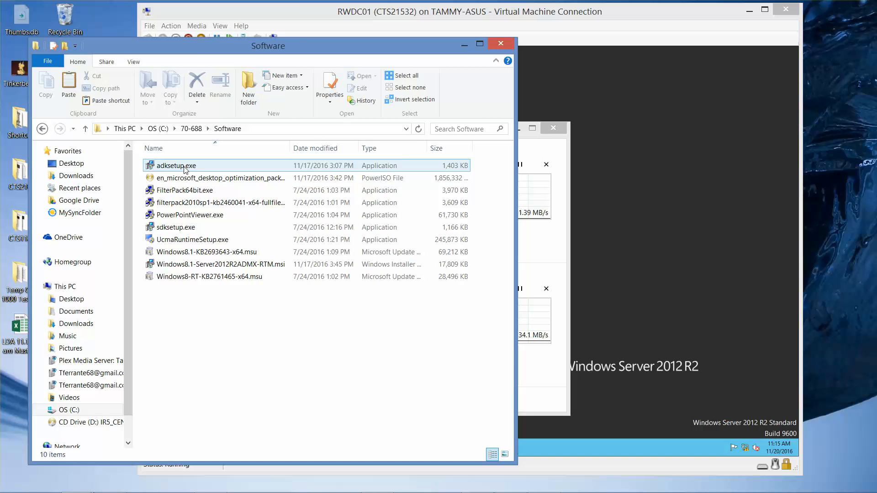
{"action": "left_click", "coordinate": [185, 167]}
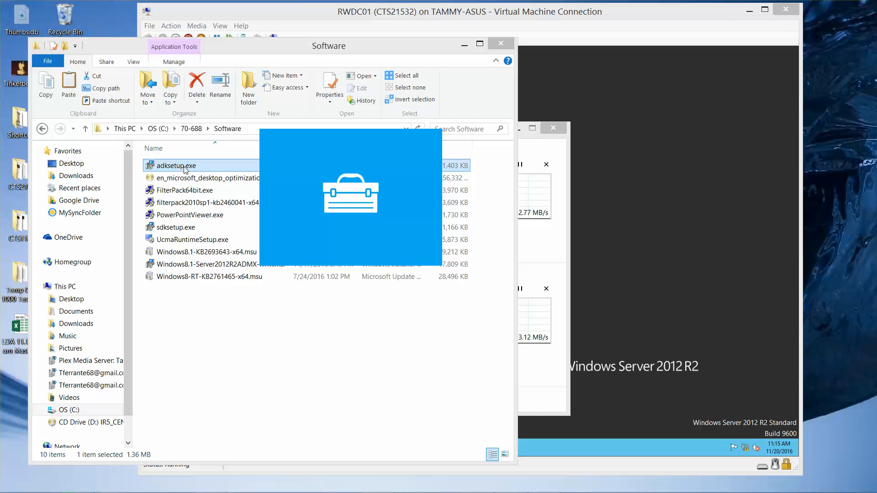
{"action": "left_click", "coordinate": [251, 228]}
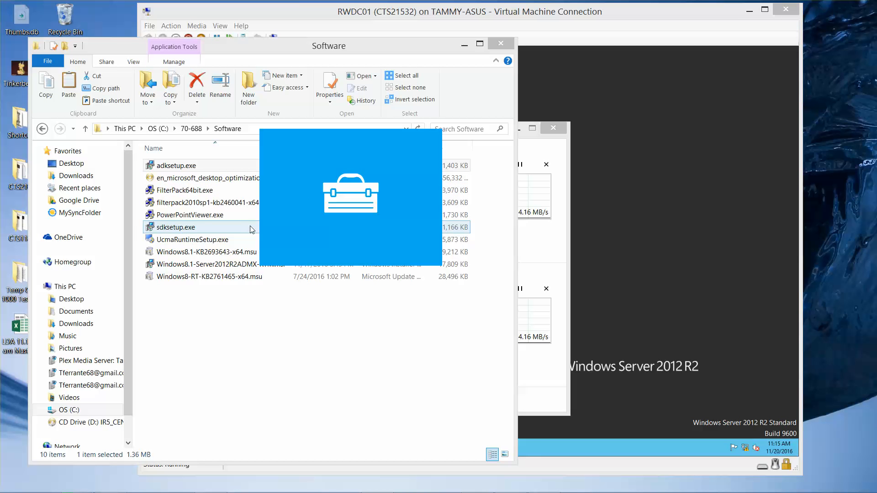
{"action": "left_click", "coordinate": [288, 278]}
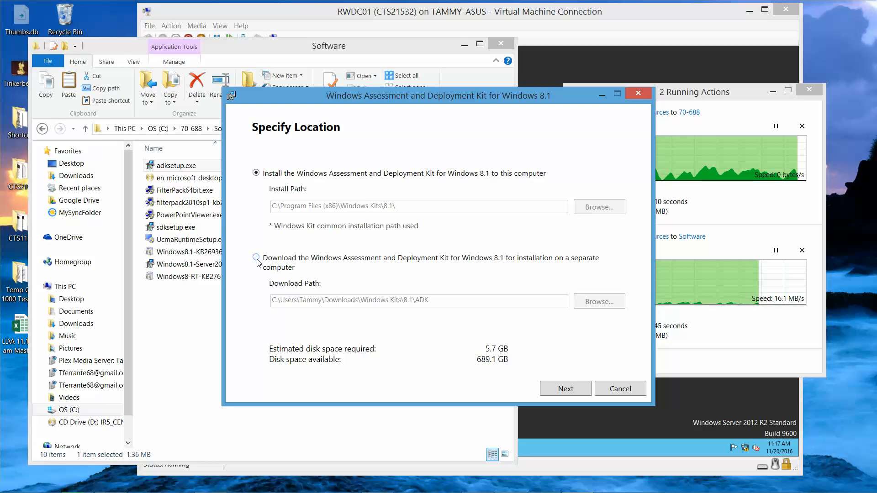
- Choose to download the Windows 8.1 ADK for installation on a separate computer
{"action": "left_click", "coordinate": [256, 259]}
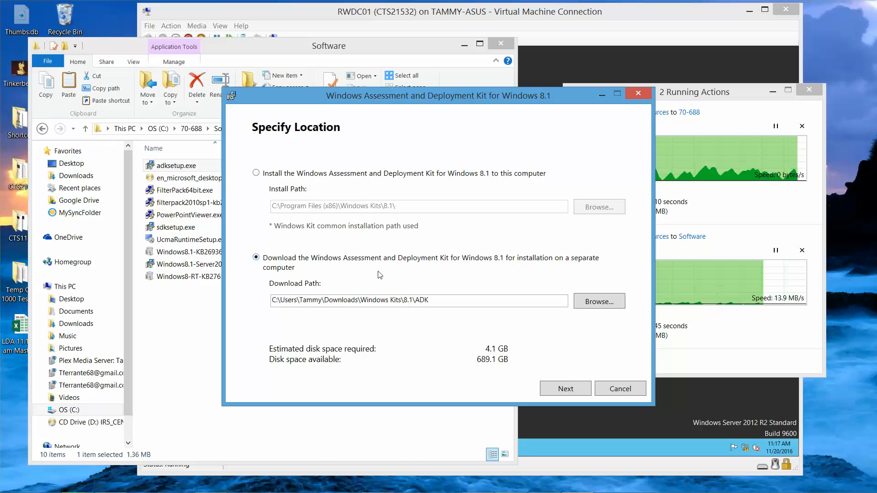
{"action": "left_click", "coordinate": [592, 302]}
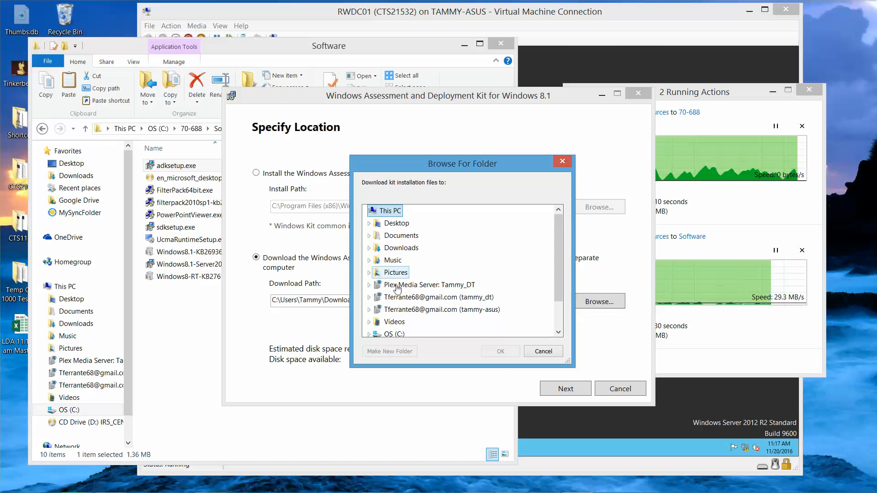
{"action": "scroll", "coordinate": [559, 297], "scroll_direction": "down", "scroll_amount": 1}
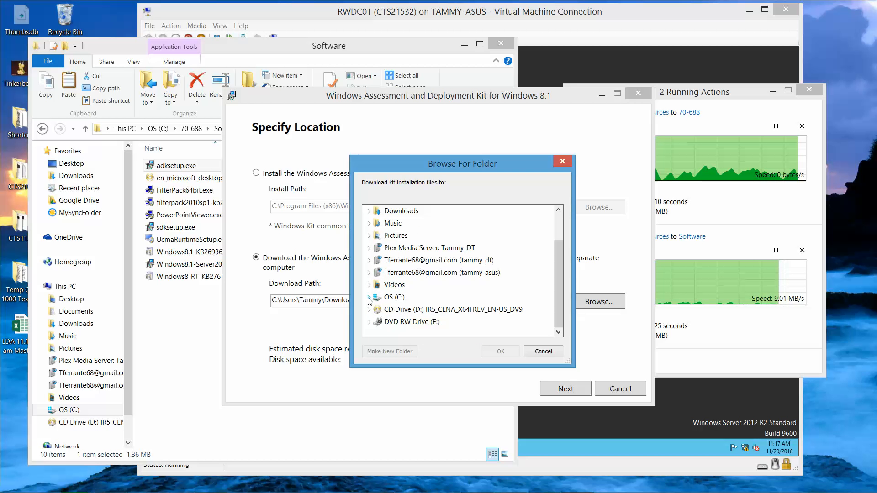
{"action": "left_click_drag", "start_coordinate": [562, 302], "coordinate": [558, 247]}
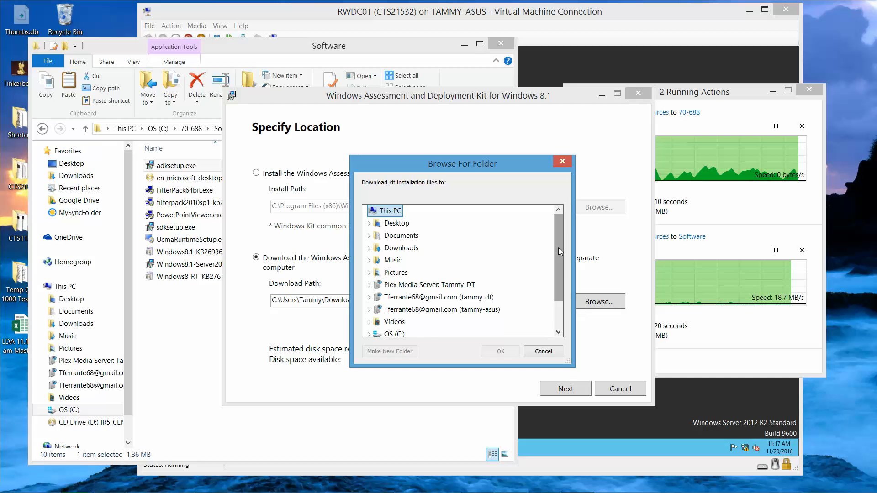
{"action": "left_click_drag", "start_coordinate": [558, 248], "coordinate": [557, 278]}
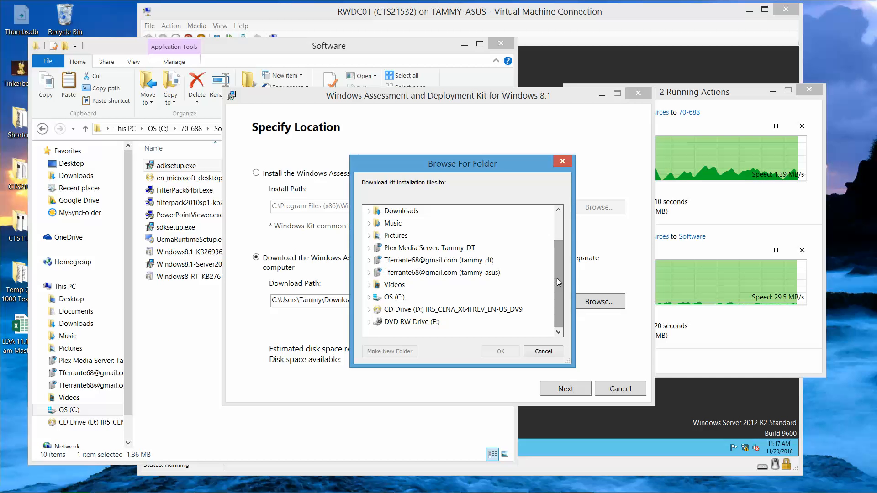
{"action": "left_click", "coordinate": [369, 298]}
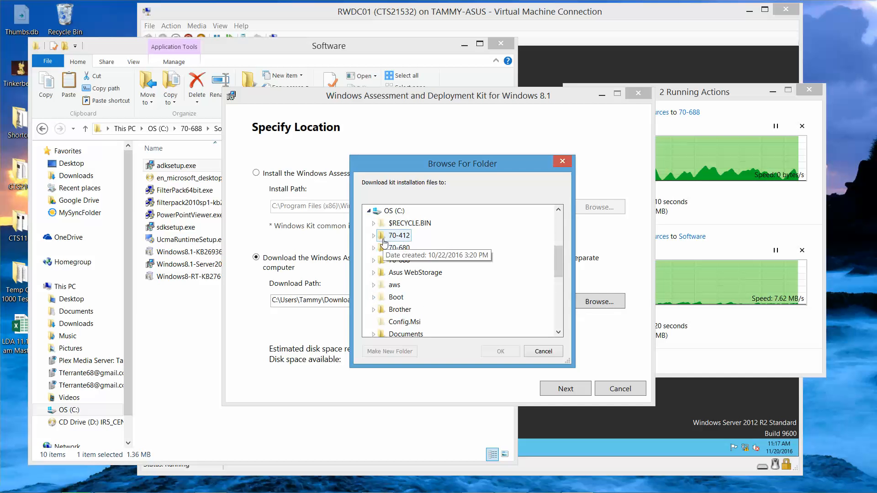
{"action": "left_click", "coordinate": [561, 164]}
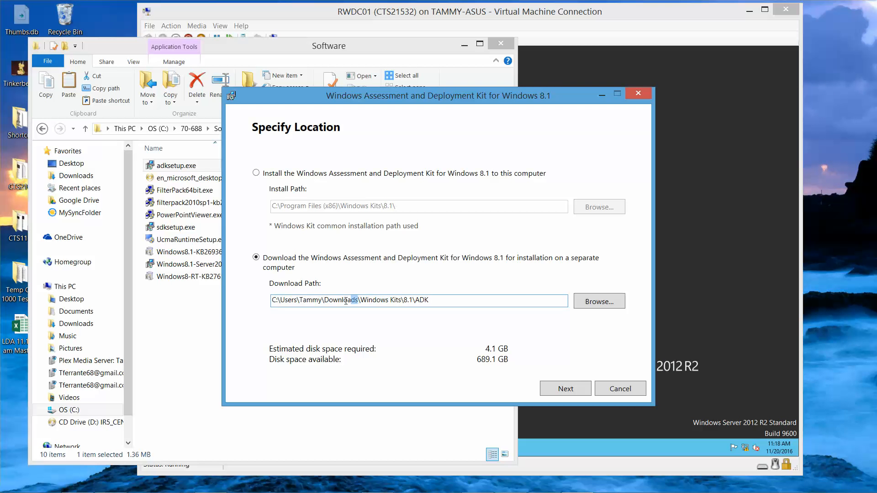
- Set the download path to \\RWDC01\software\Windows Kits\8.1\ADK and continue to the next page
{"action": "left_click_drag", "start_coordinate": [357, 300], "coordinate": [208, 306]}
{"action": "type", "text": "\\"}
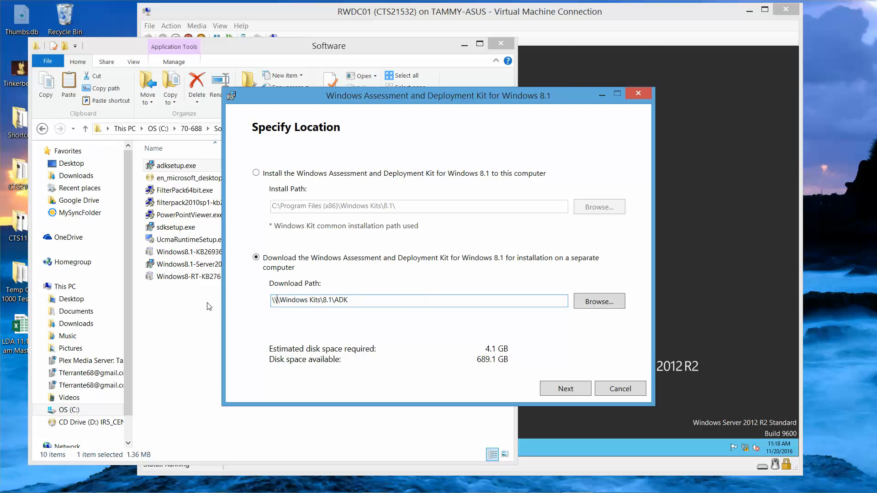
{"action": "type", "text": "RWDC01"}
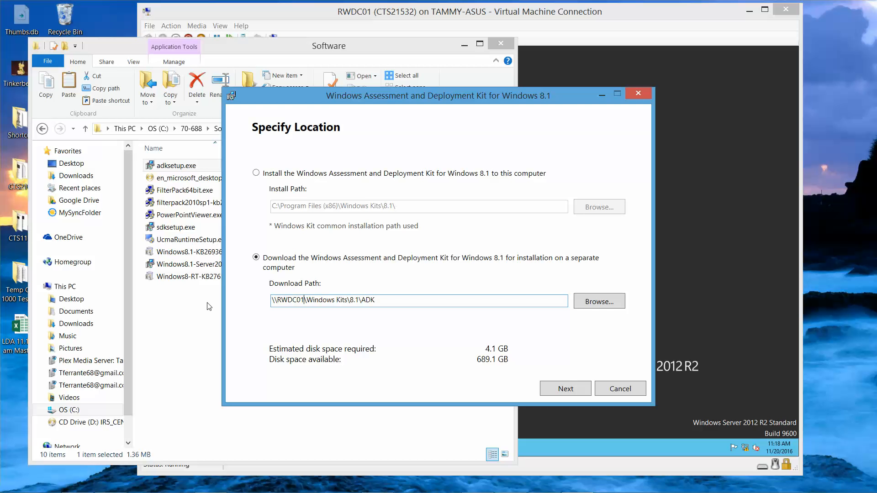
{"action": "type", "text": "\\software"}
{"action": "left_click", "coordinate": [585, 392]}
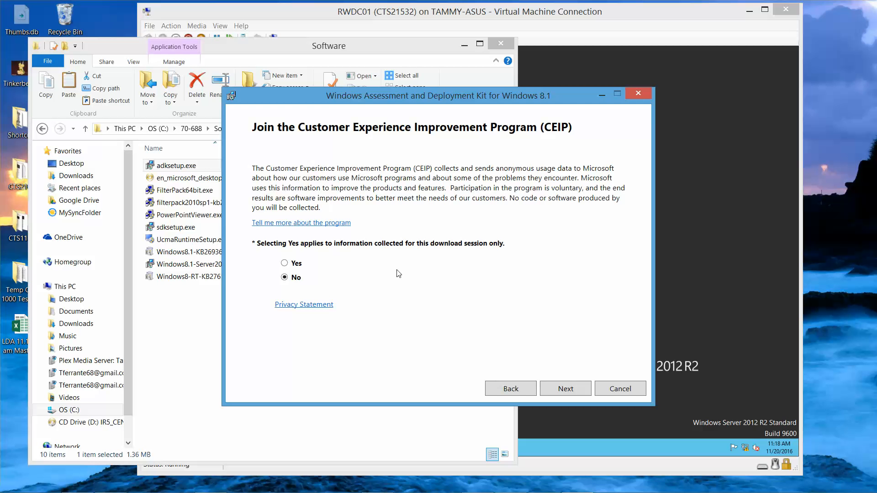
- Skip joining the CEIP, accept the license agreement to start the download, and close setup when finished
{"action": "left_click", "coordinate": [566, 390]}
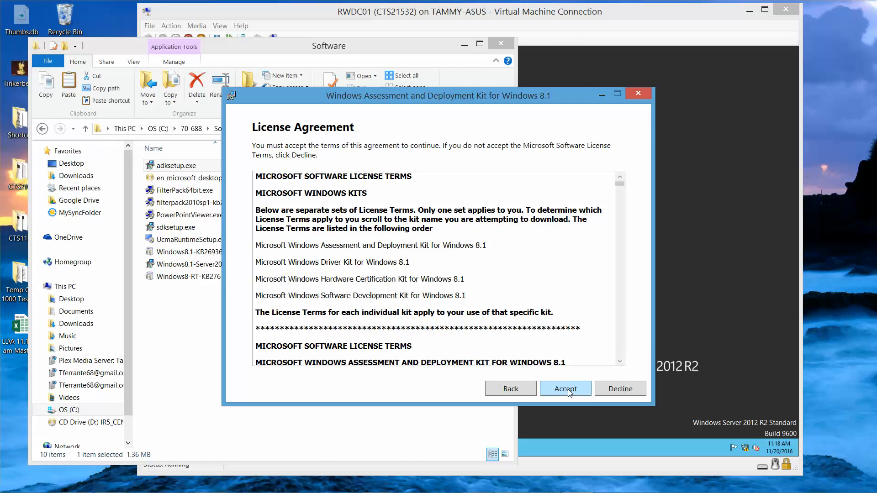
{"action": "left_click", "coordinate": [566, 390]}
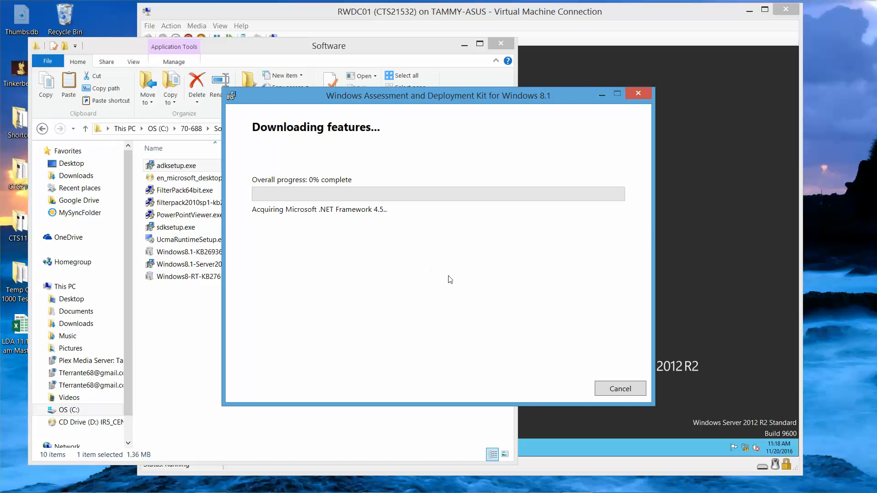
{"action": "mouse_move", "coordinate": [615, 492]}
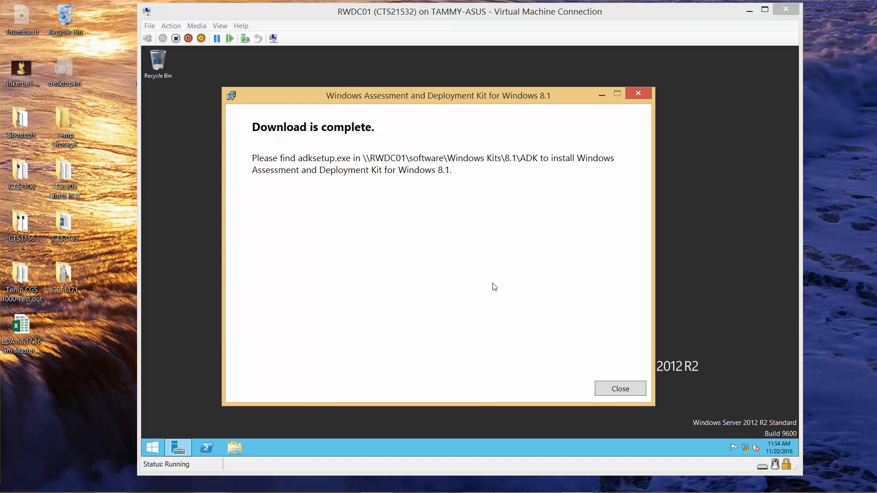
{"action": "left_click", "coordinate": [624, 391]}
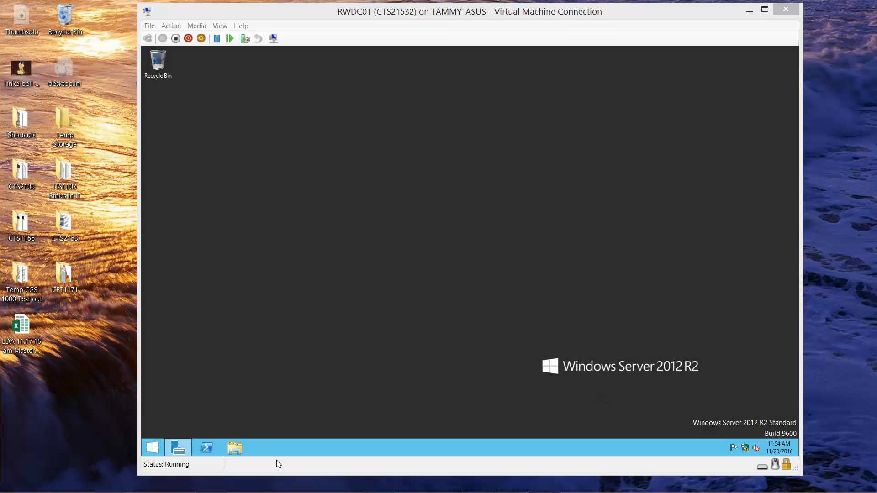
- Open RWDC01's C:\Software folder to check the downloaded Windows Kits folder, then close the window
{"action": "left_click", "coordinate": [234, 447]}
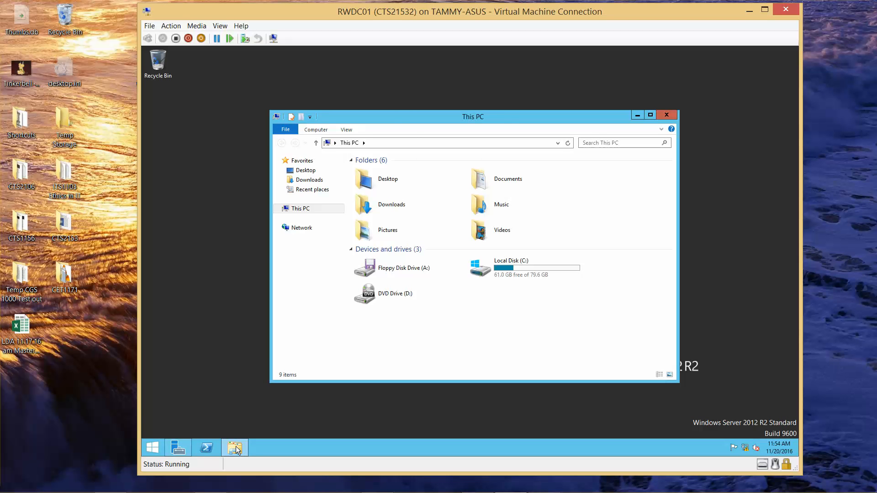
{"action": "double_click", "coordinate": [531, 273]}
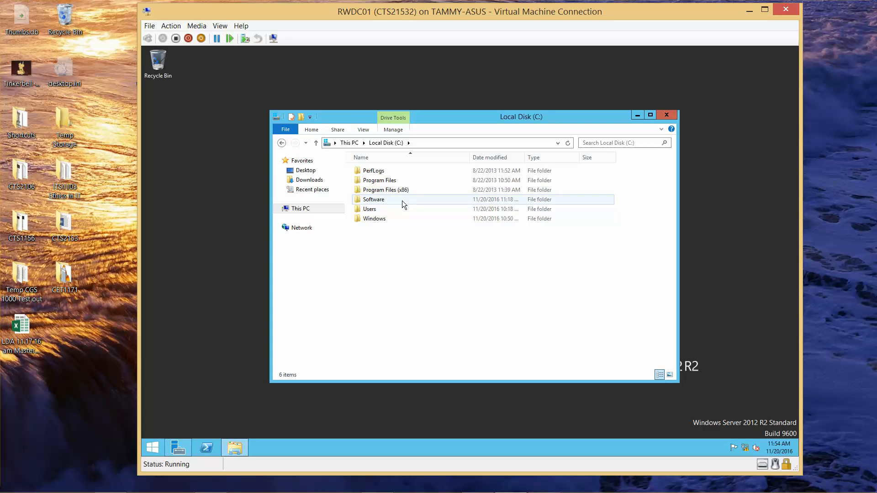
{"action": "mouse_move", "coordinate": [402, 201]}
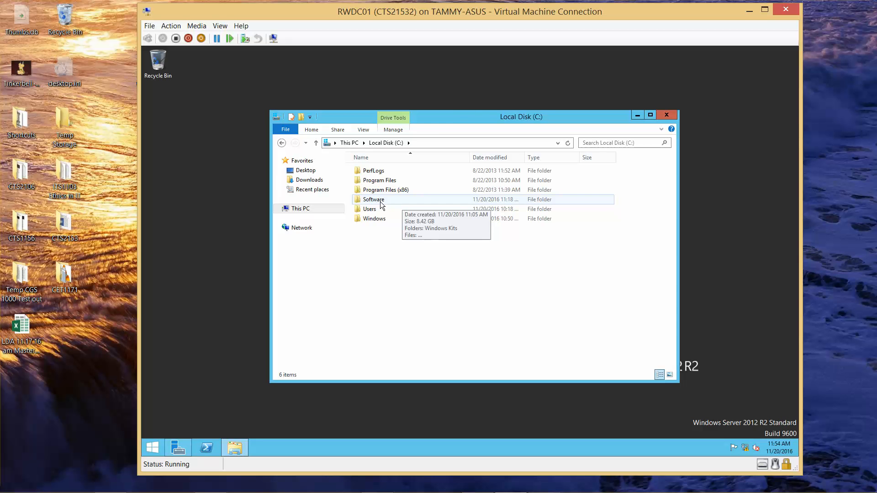
{"action": "double_click", "coordinate": [384, 202]}
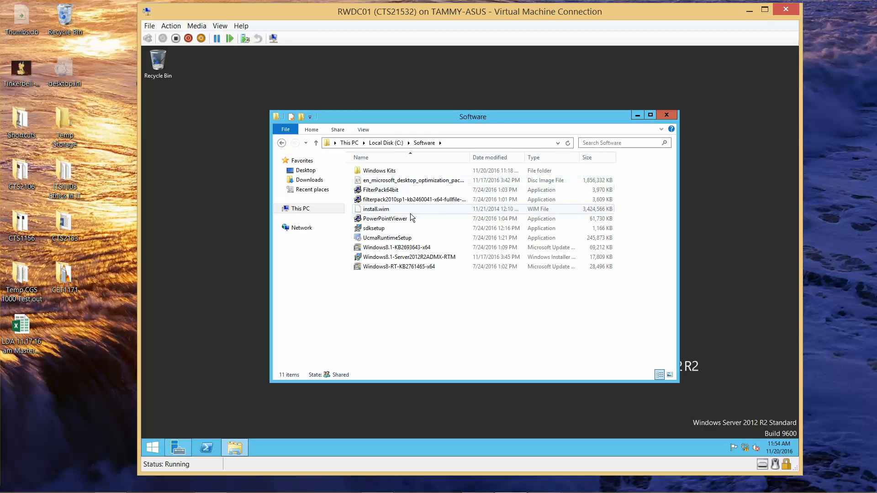
{"action": "left_click", "coordinate": [668, 116]}
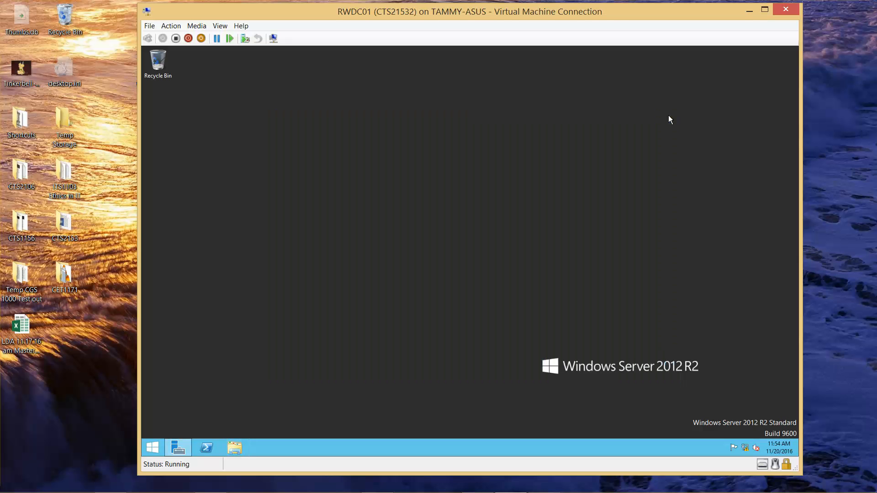